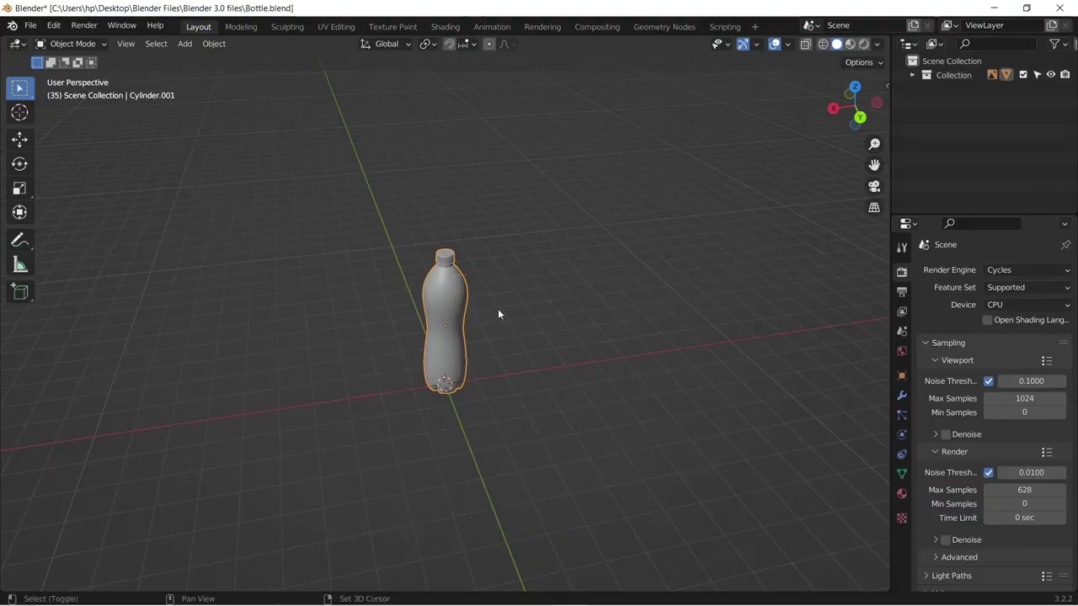
# - Add a Bezier curve and draw it freehand in the viewport
pyautogui.hotkey('shift', 'a')
pyautogui.moveTo(493, 325)
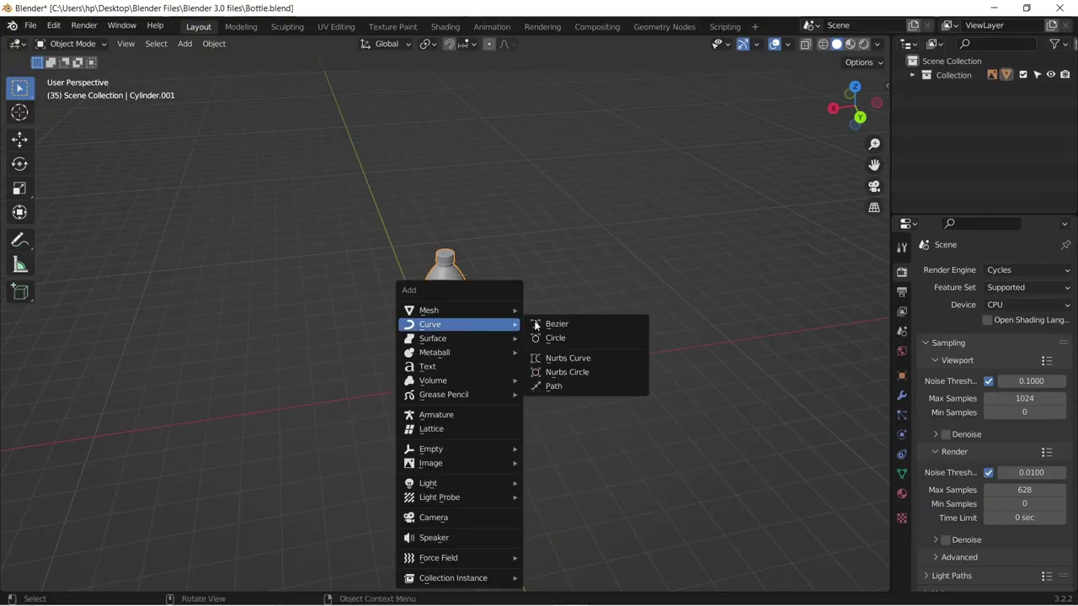
pyautogui.click(548, 324)
pyautogui.press('Tab')
pyautogui.scroll(2, 171, 332)
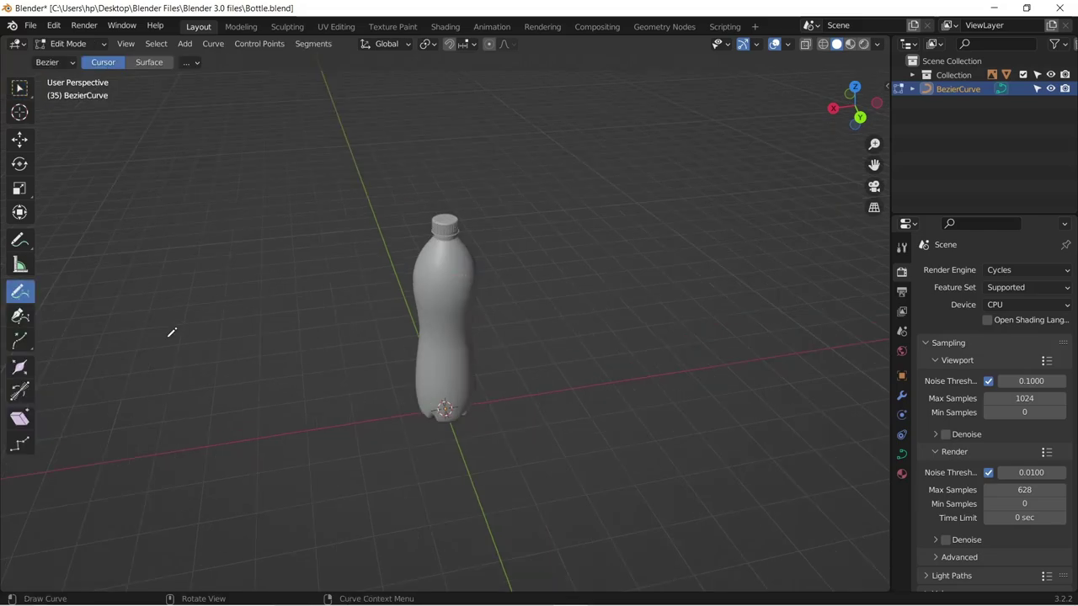
# - Build a Geometry Nodes tree instancing Cylinder.001 on the curve points, with rotation linked
pyautogui.click(663, 27)
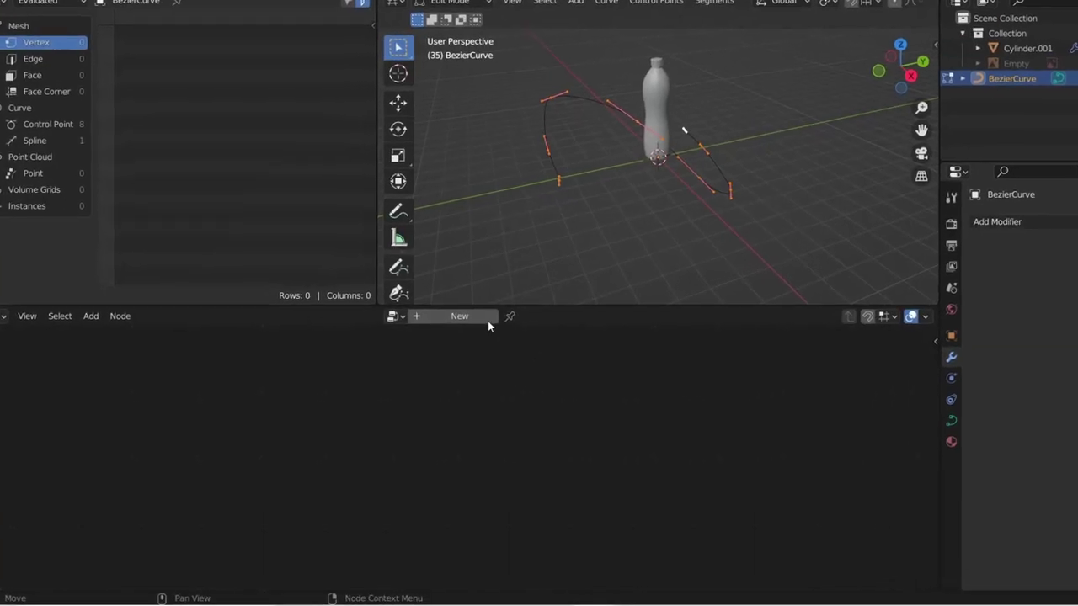
pyautogui.click(459, 337)
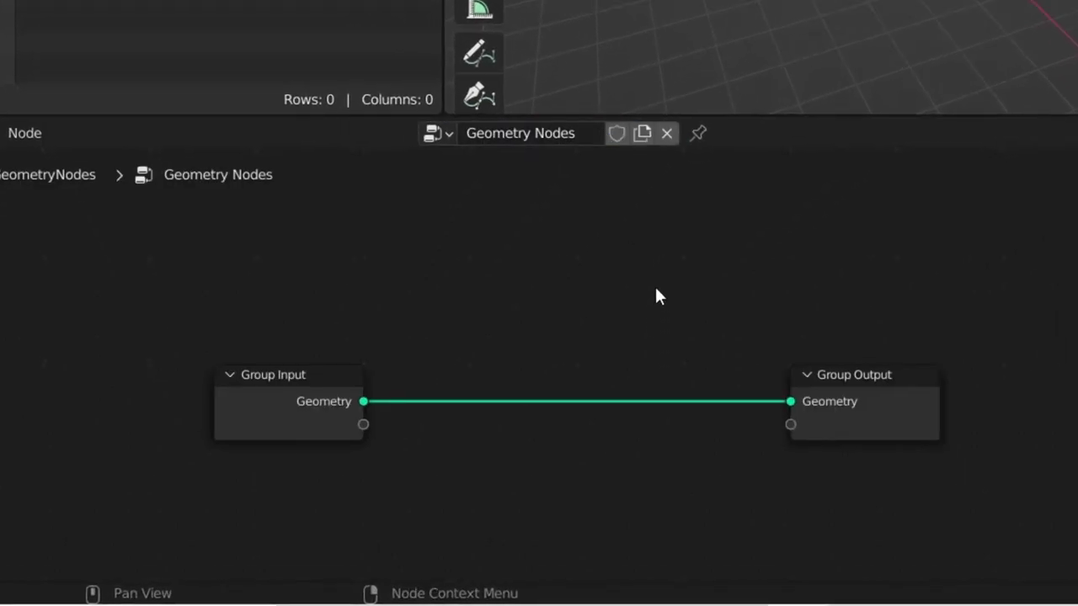
pyautogui.click(517, 405)
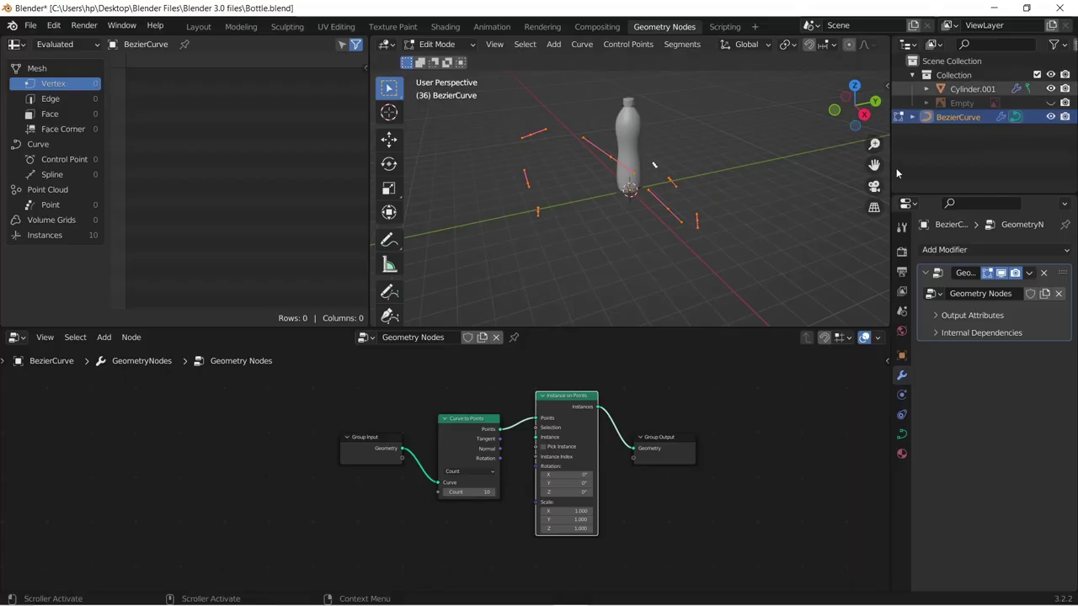
pyautogui.moveTo(968, 89); pyautogui.dragTo(446, 552)
pyautogui.moveTo(419, 533); pyautogui.dragTo(445, 519)
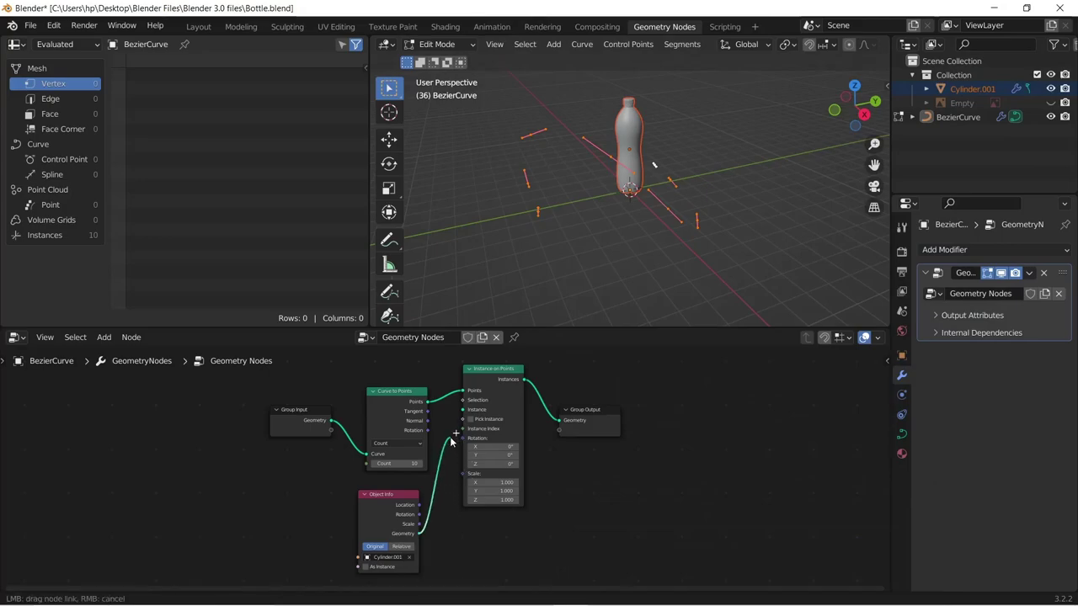
pyautogui.moveTo(462, 411); pyautogui.dragTo(462, 411)
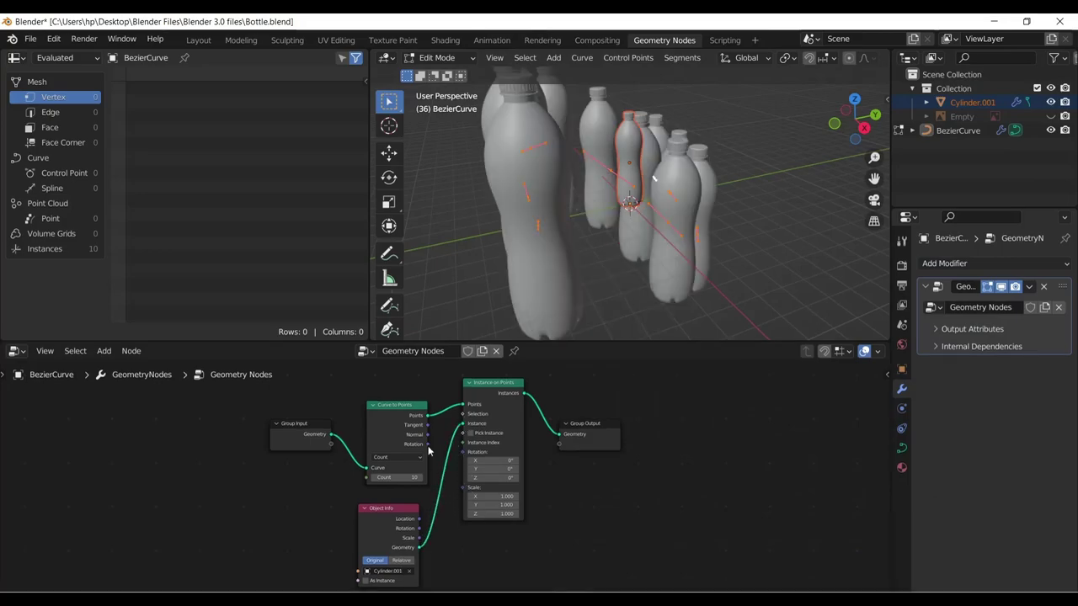
pyautogui.moveTo(468, 458); pyautogui.dragTo(463, 452)
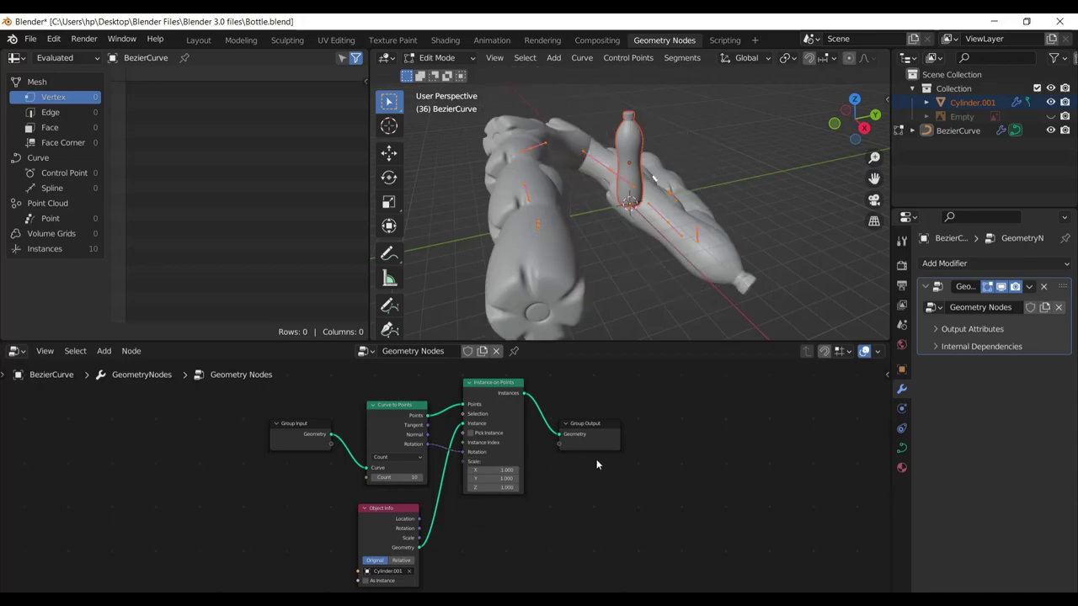
# - Insert a Z-axis Align Euler to Vector node on the rotation link so bottles stand upright
pyautogui.hotkey('shift', 'a')
pyautogui.write('ALIG')
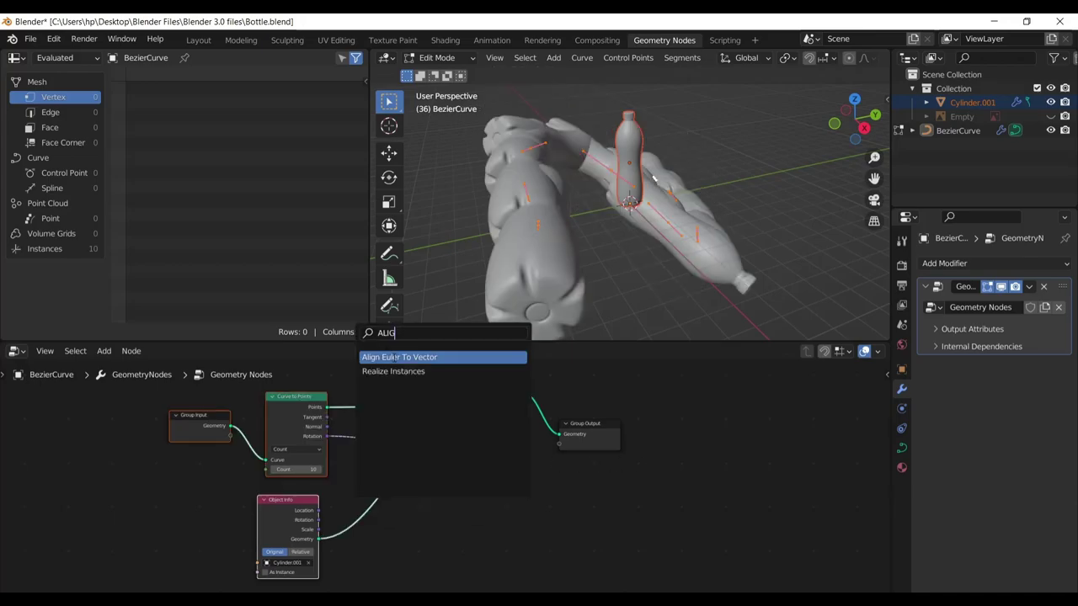
pyautogui.click(395, 357)
pyautogui.click(406, 437)
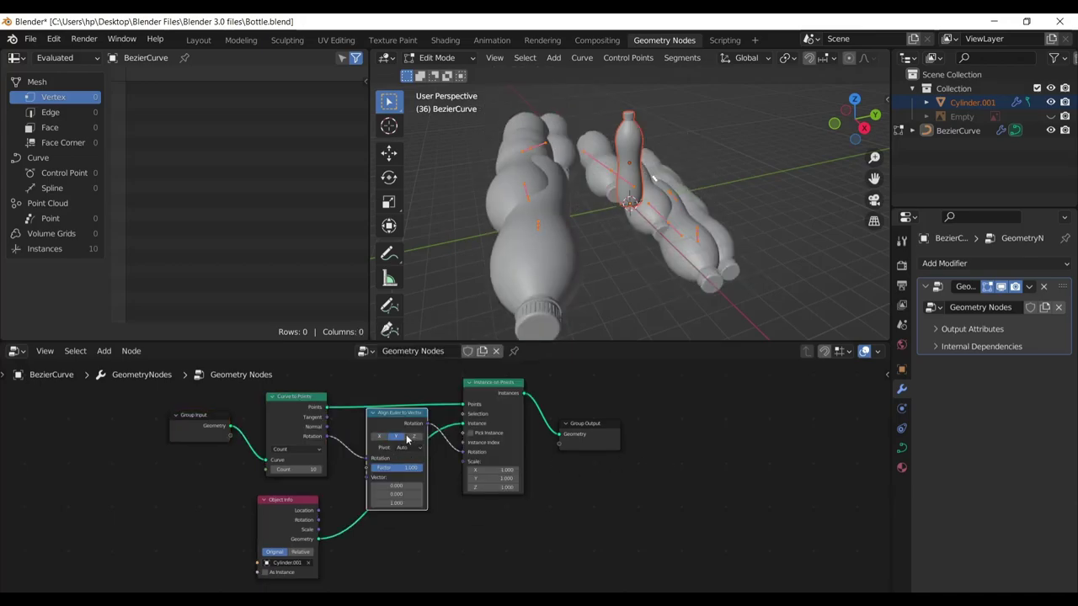
pyautogui.click(411, 438)
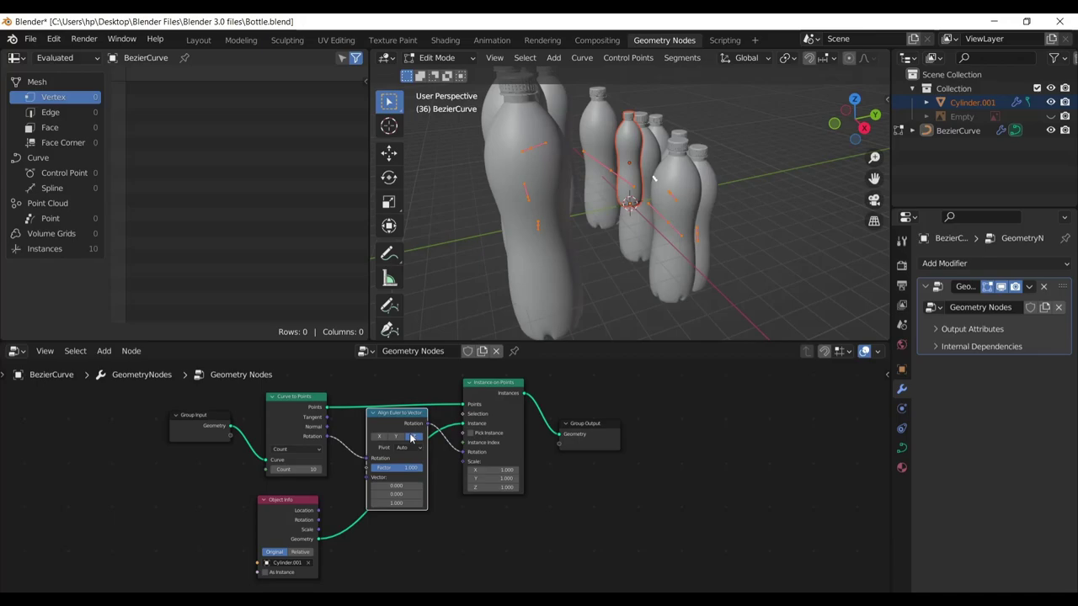
# - Expose the point Count (11) as a modifier input and draw two more bottle-filled strokes
pyautogui.moveTo(411, 438); pyautogui.dragTo(526, 438, button='middle')
pyautogui.moveTo(381, 458); pyautogui.dragTo(345, 421)
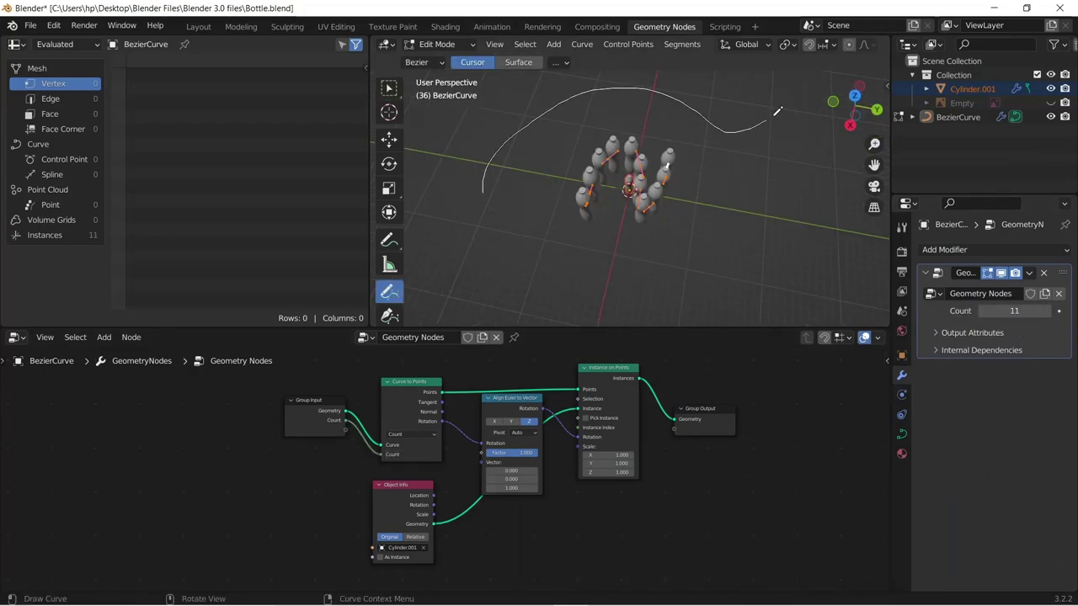
pyautogui.moveTo(778, 111); pyautogui.dragTo(779, 110)
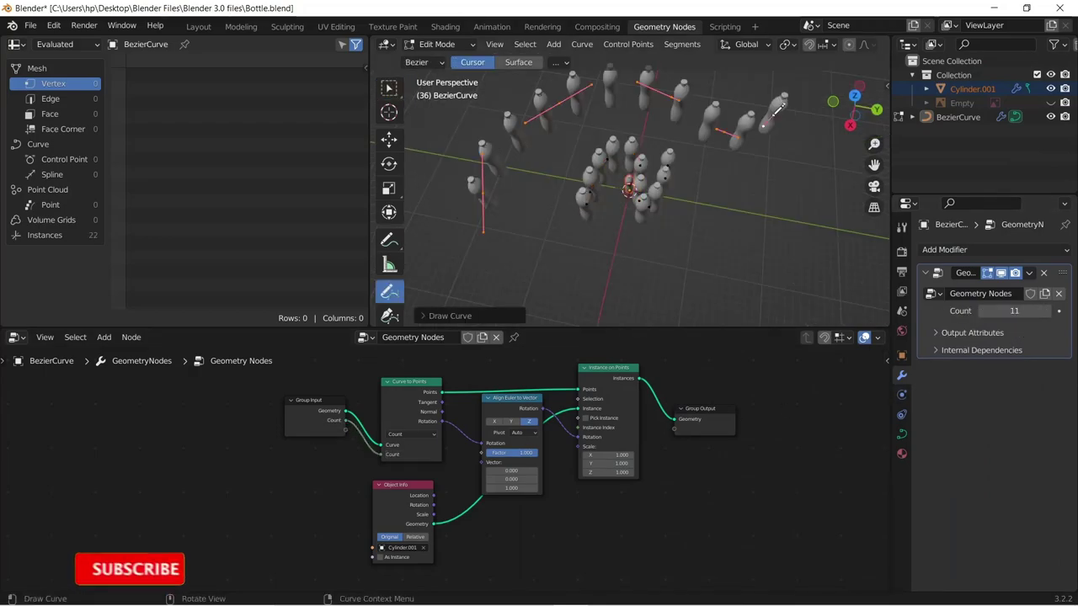
pyautogui.moveTo(693, 285); pyautogui.dragTo(855, 184)
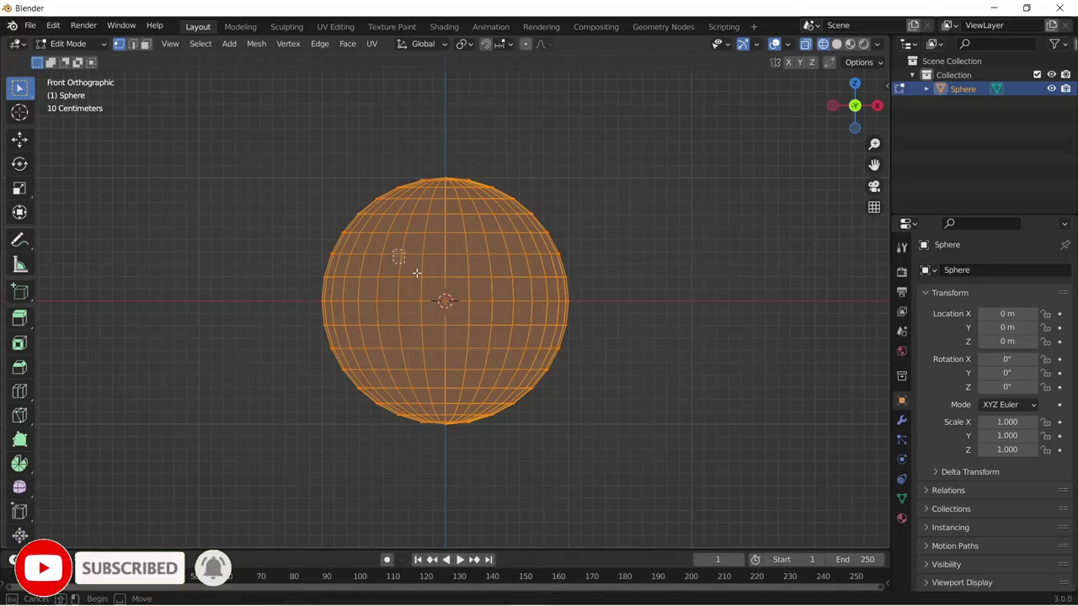
# - Box-select a block of faces at the sphere's centre in solid shading, face mode
pyautogui.moveTo(416, 273); pyautogui.dragTo(497, 342)
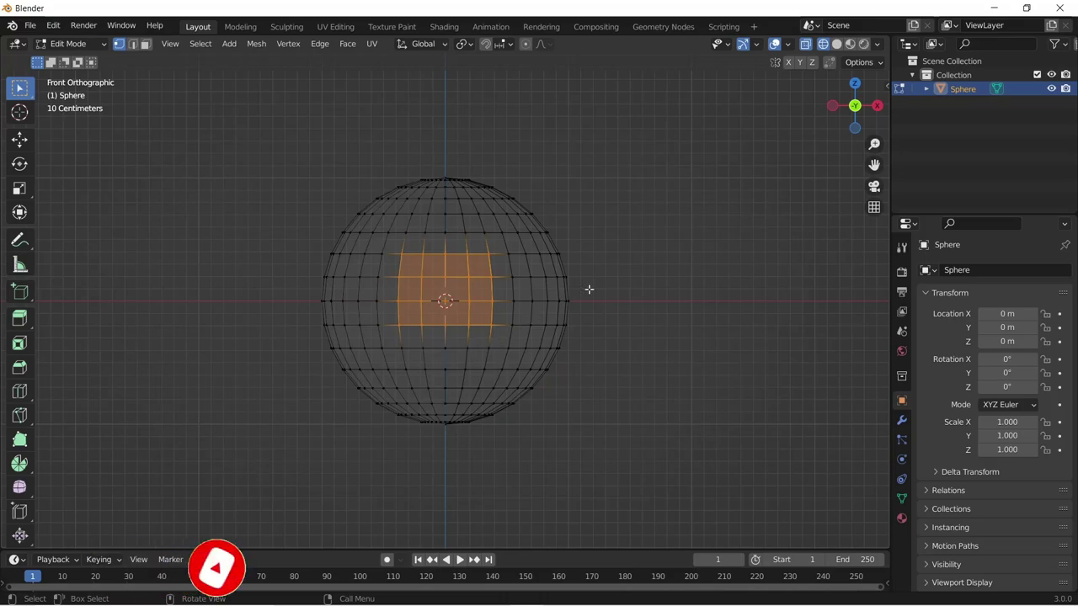
pyautogui.moveTo(840, 117); pyautogui.dragTo(674, 255)
pyautogui.hotkey('shift', 'z')
pyautogui.press('3')
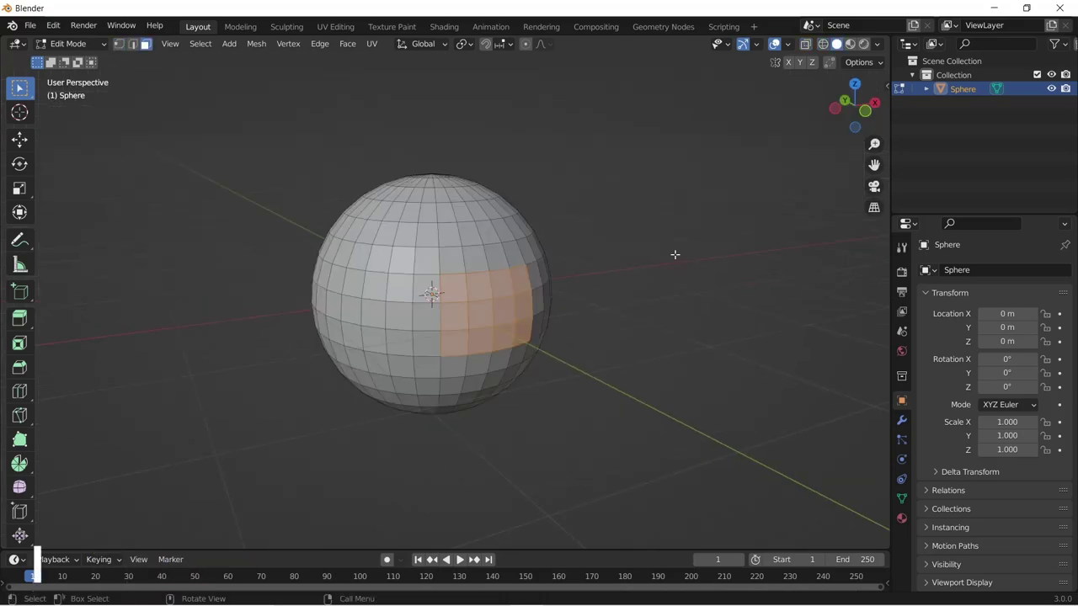
# - Inset the selected faces and bridge their edge loops to open a gap
pyautogui.press('i')
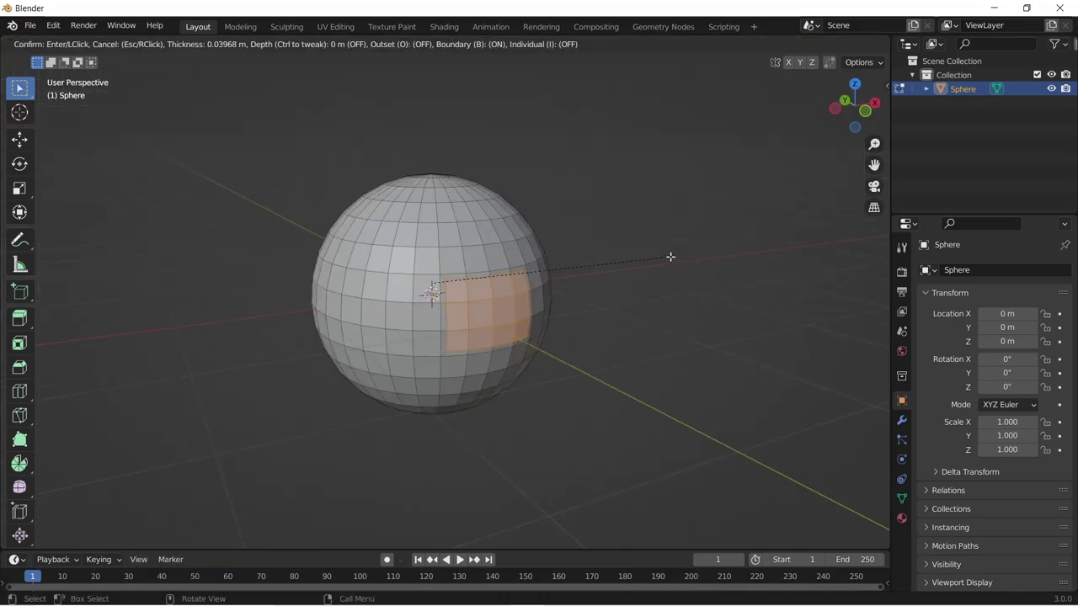
pyautogui.click(671, 257)
pyautogui.hotkey('ctrl', 'e')
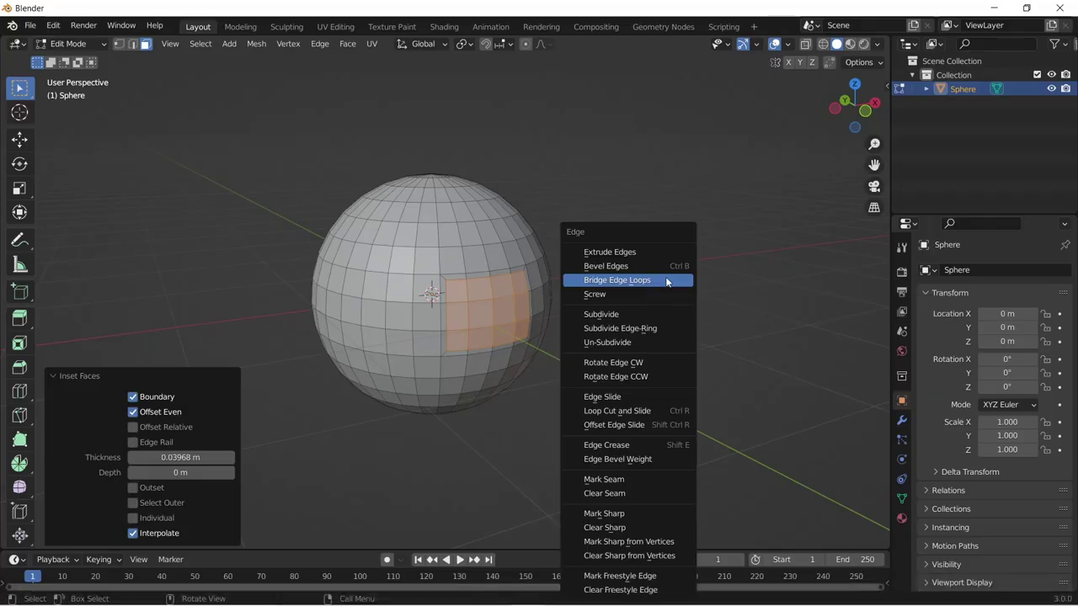
pyautogui.click(666, 280)
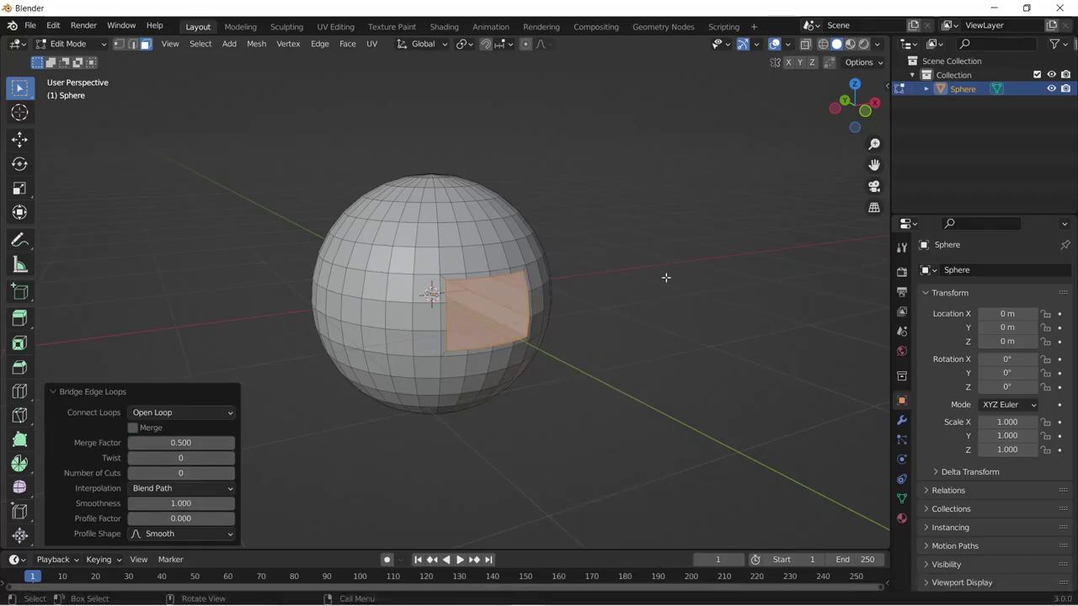
pyautogui.moveTo(840, 116)
pyautogui.mouseDown()
pyautogui.moveTo(855, 127)
pyautogui.moveTo(846, 110)
pyautogui.mouseUp()
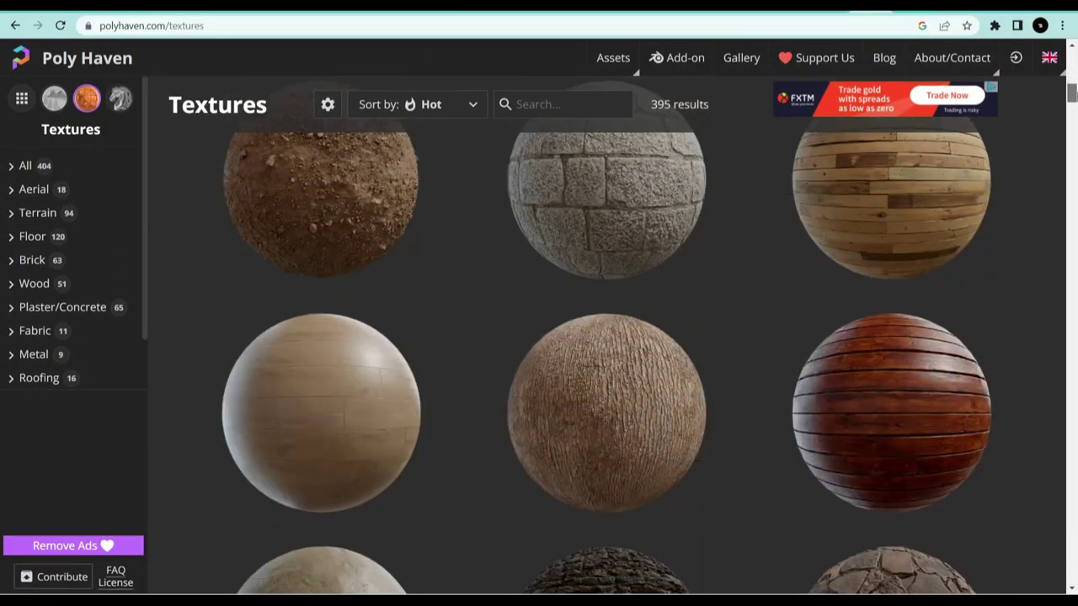
# - Scroll through Poly Haven, Poliigon, 3dtextures.me, TextureCan, freepbr.com and textures.com texture pages
pyautogui.scroll(-8, 606, 337)
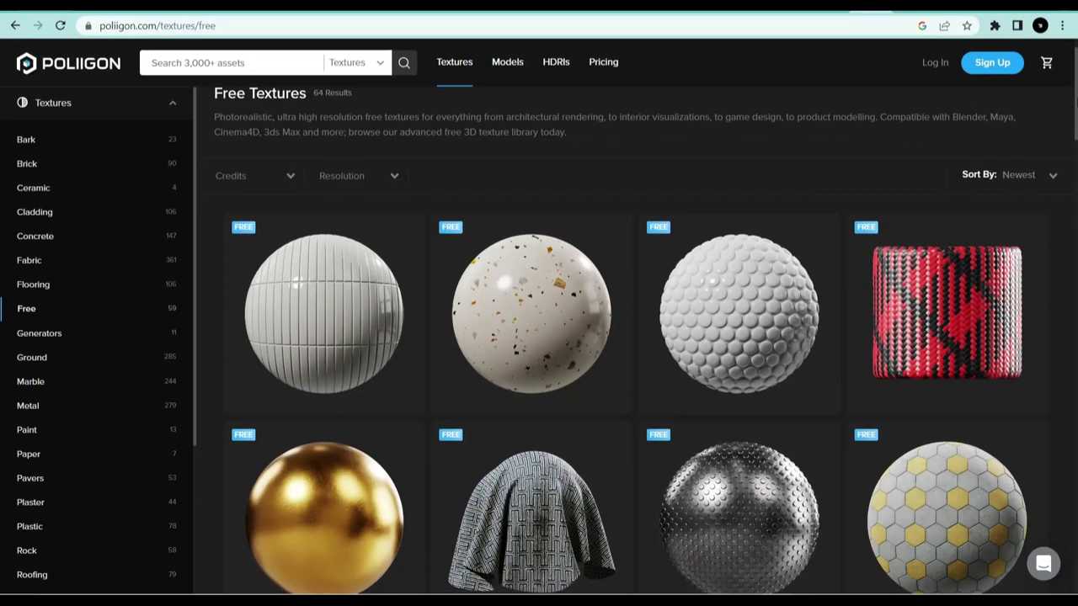
pyautogui.scroll(-5, 623, 337)
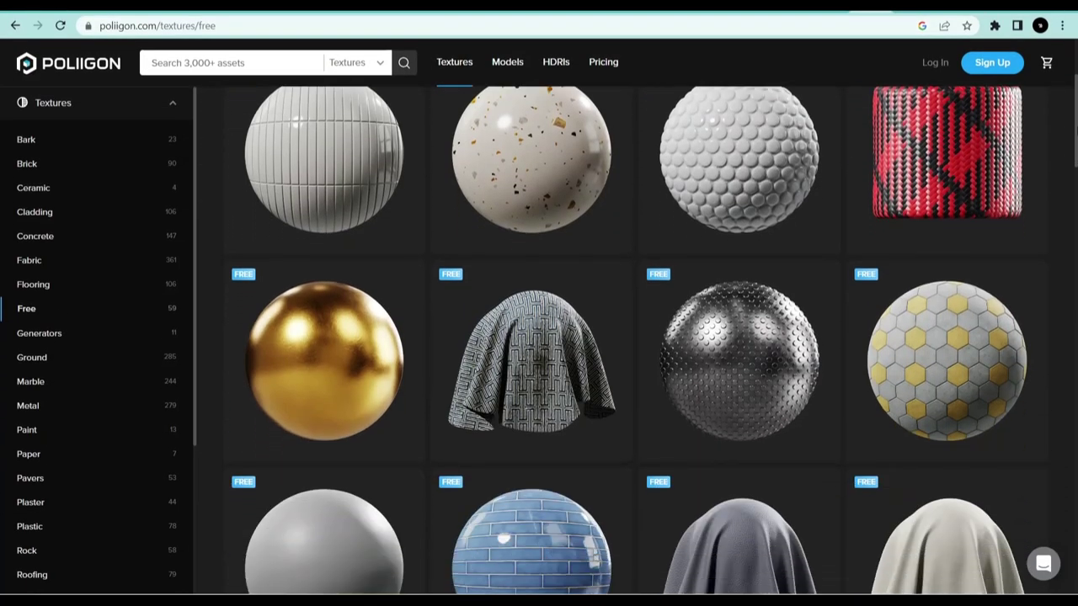
pyautogui.scroll(-5, 623, 337)
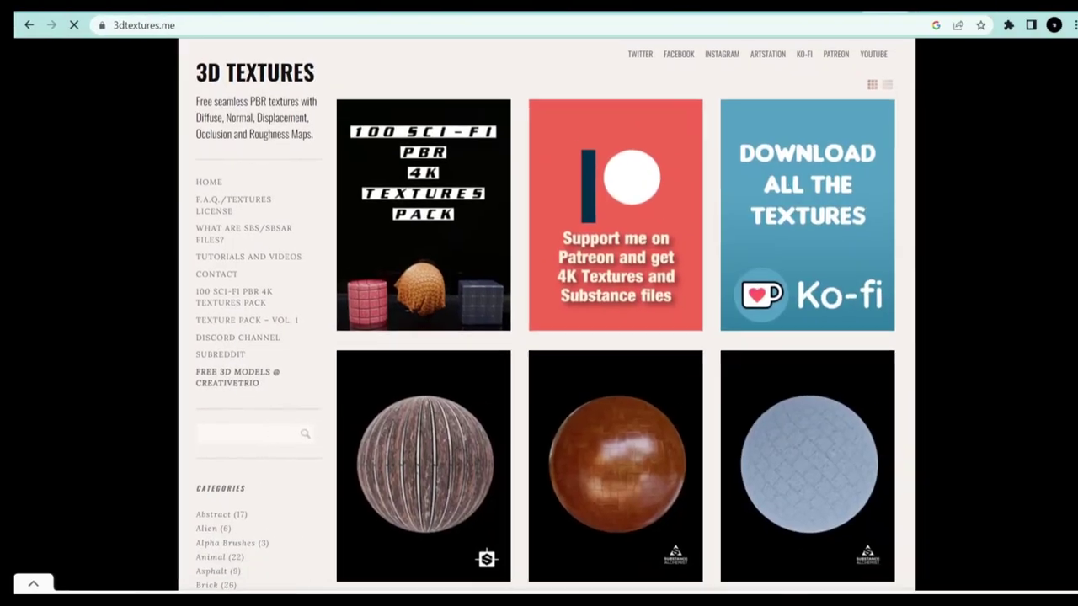
pyautogui.scroll(-1, 606, 336)
pyautogui.scroll(-2, 1073, 100)
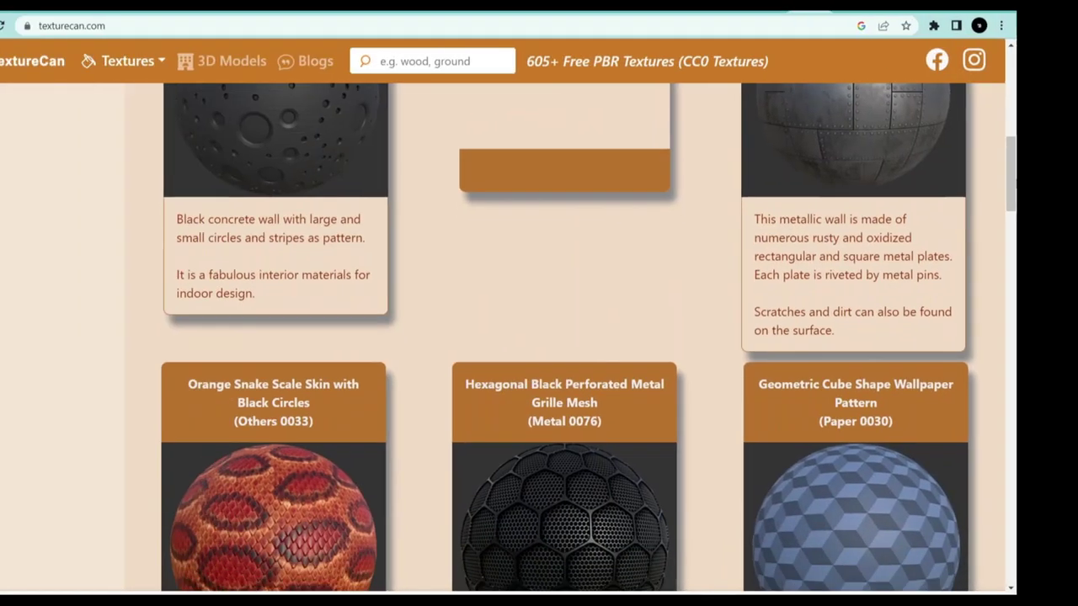
pyautogui.scroll(-1, 1075, 196)
pyautogui.scroll(-1, 1075, 196)
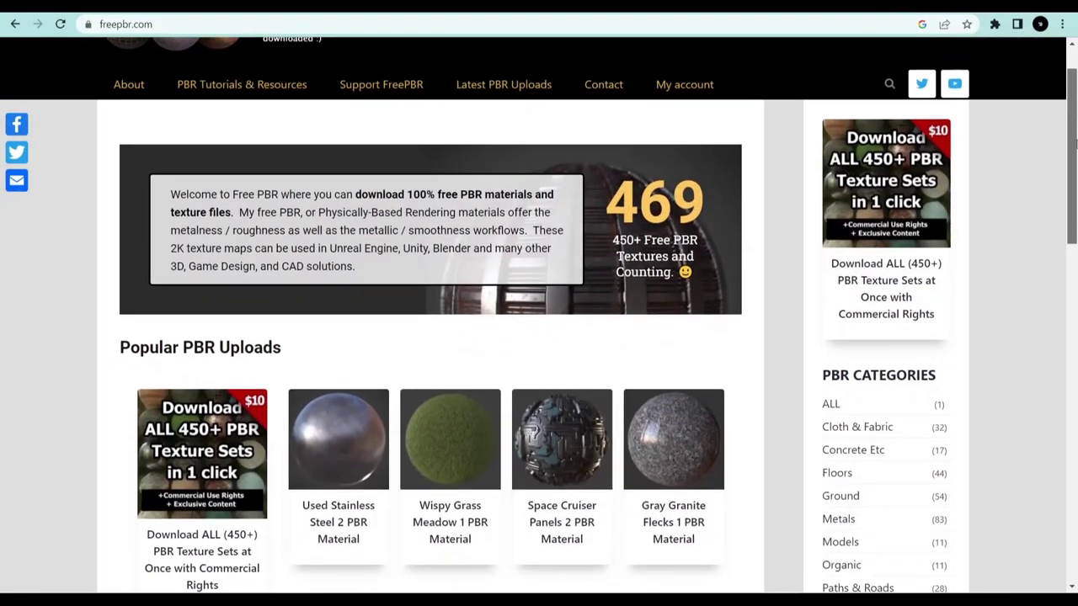
pyautogui.scroll(-1, 1075, 160)
pyautogui.scroll(-1, 1076, 160)
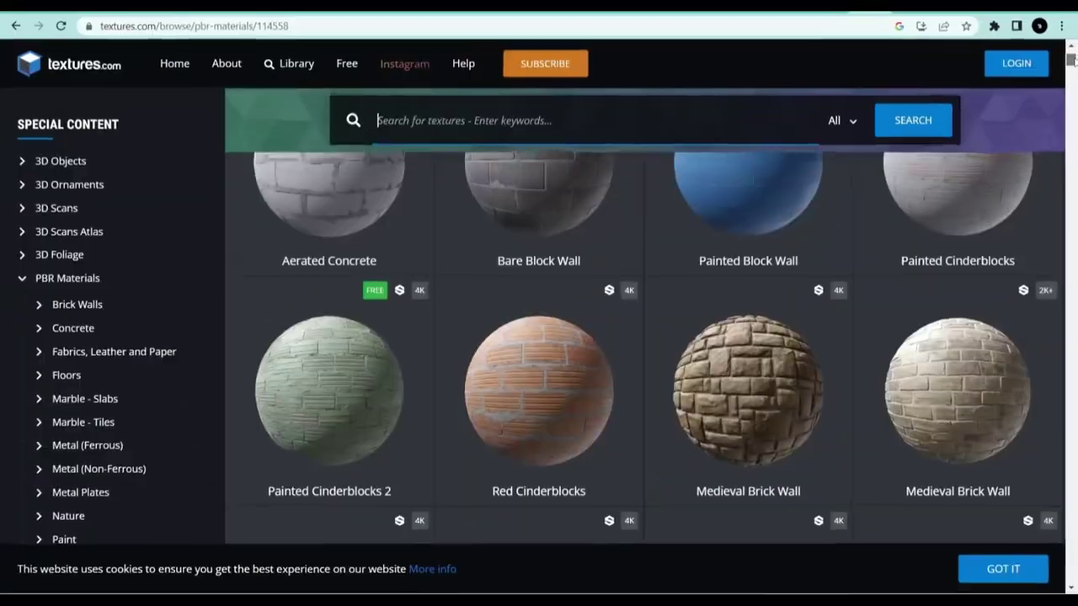
pyautogui.scroll(-2, 623, 337)
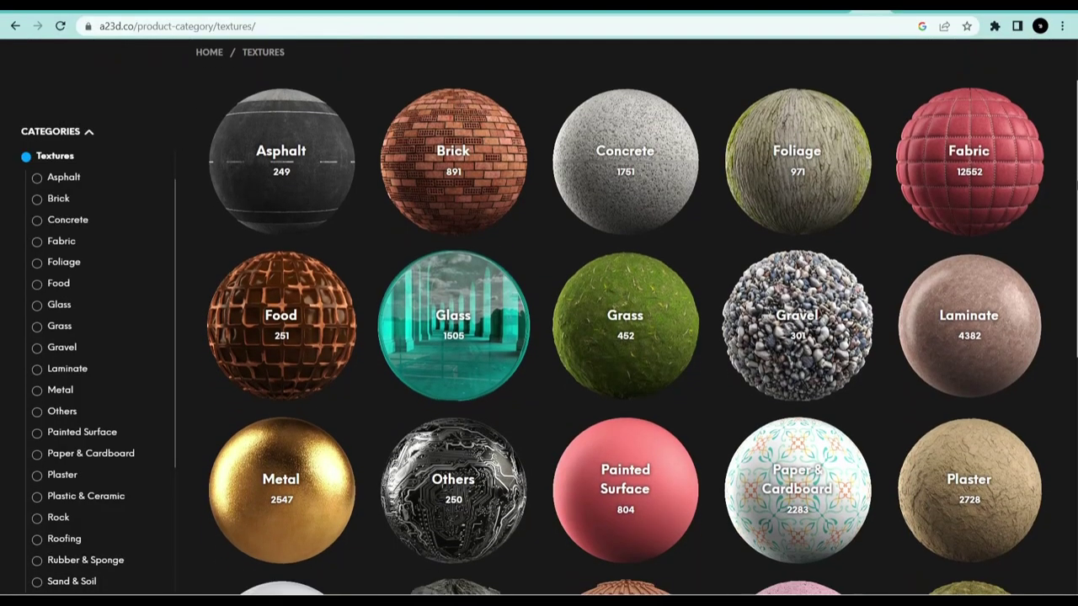
pyautogui.scroll(-3, 530, 318)
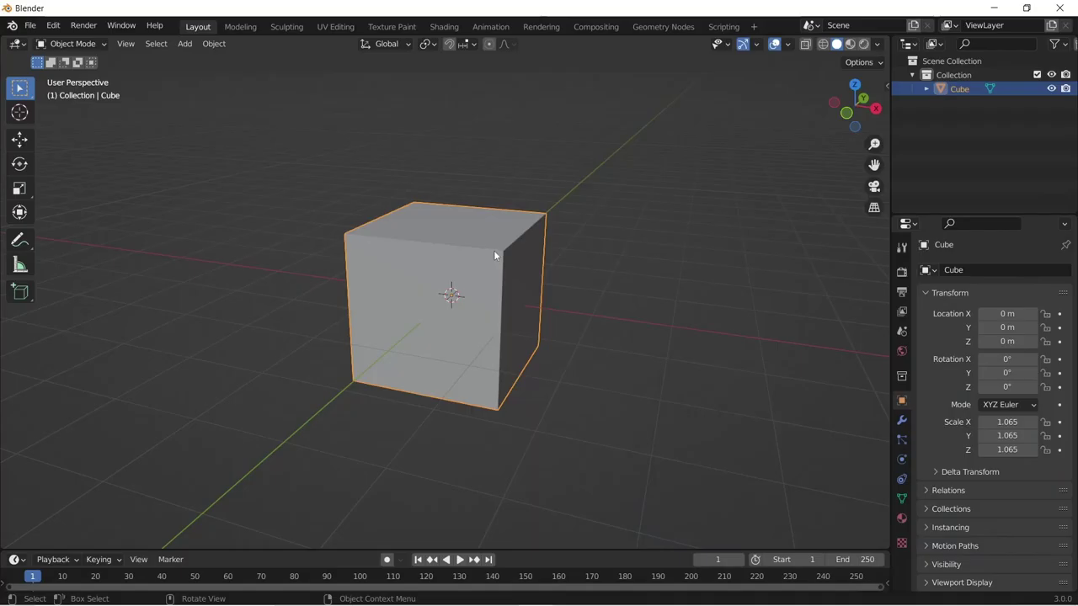
# - In Edit Mode, add a box against the cube's right side and move it along Y
pyautogui.press('Tab')
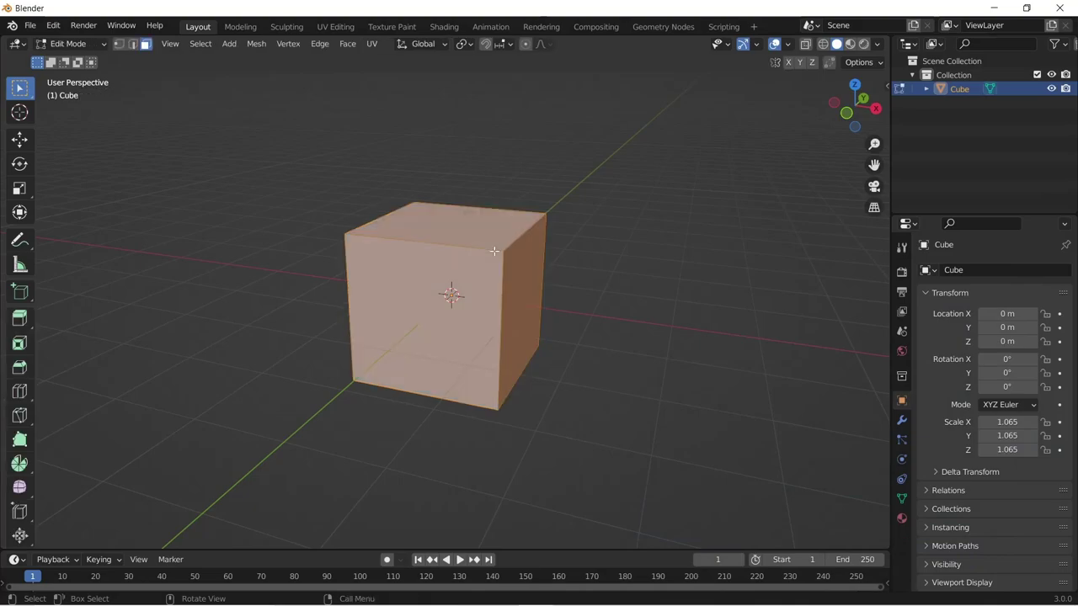
pyautogui.click(19, 291)
pyautogui.moveTo(506, 371); pyautogui.dragTo(581, 287)
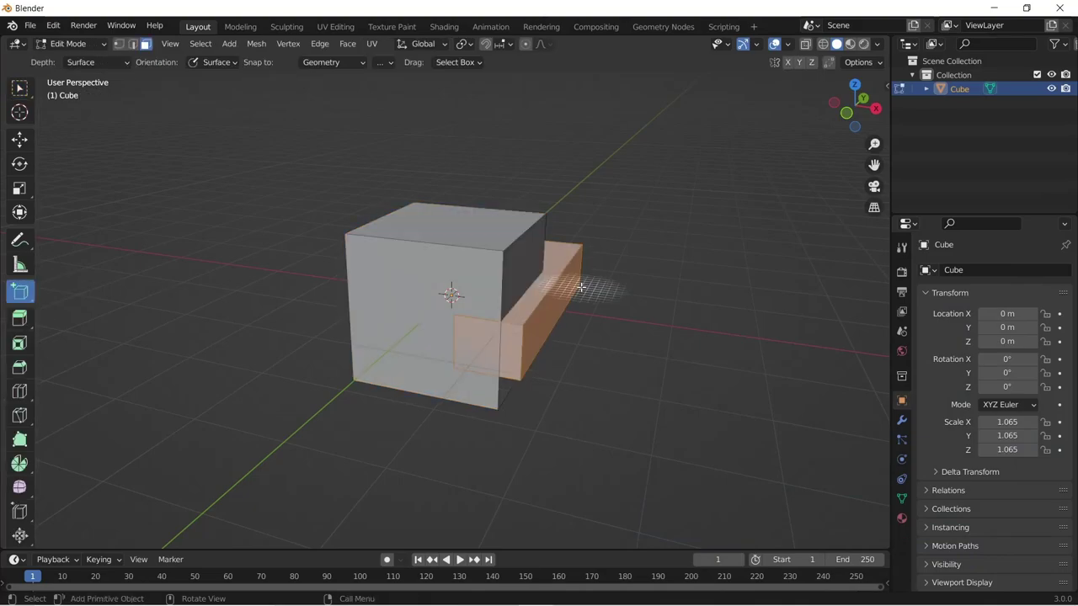
pyautogui.press('g')
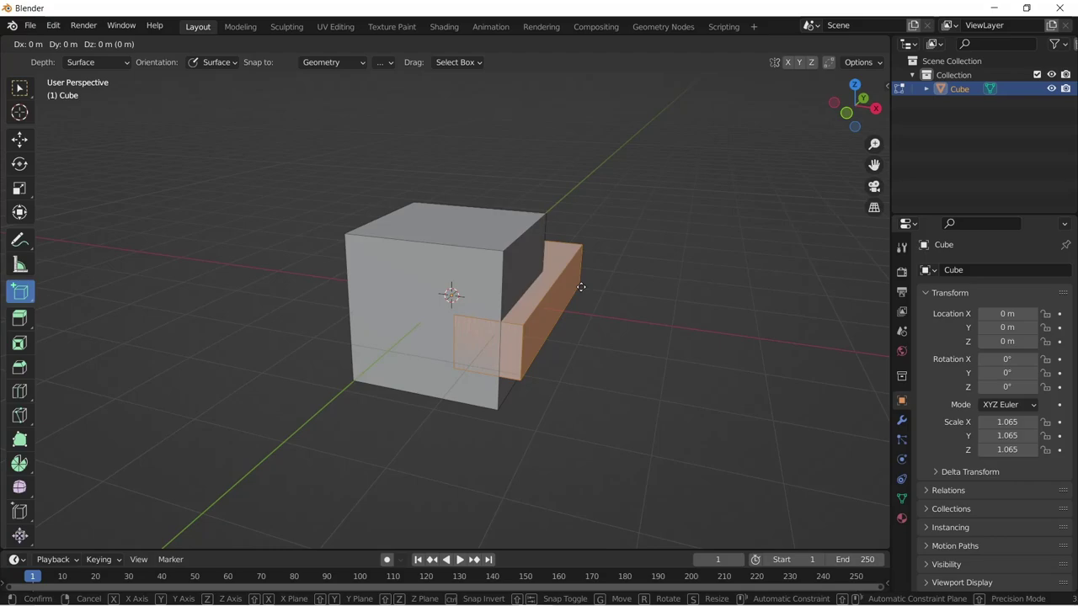
pyautogui.press('y')
pyautogui.click(577, 298)
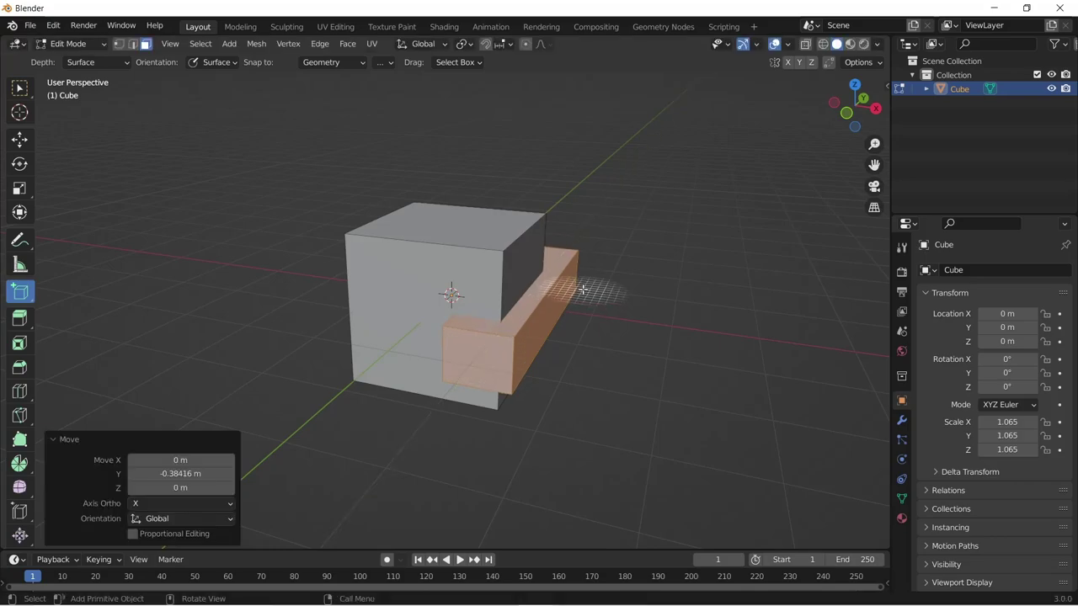
pyautogui.press('KP_1')
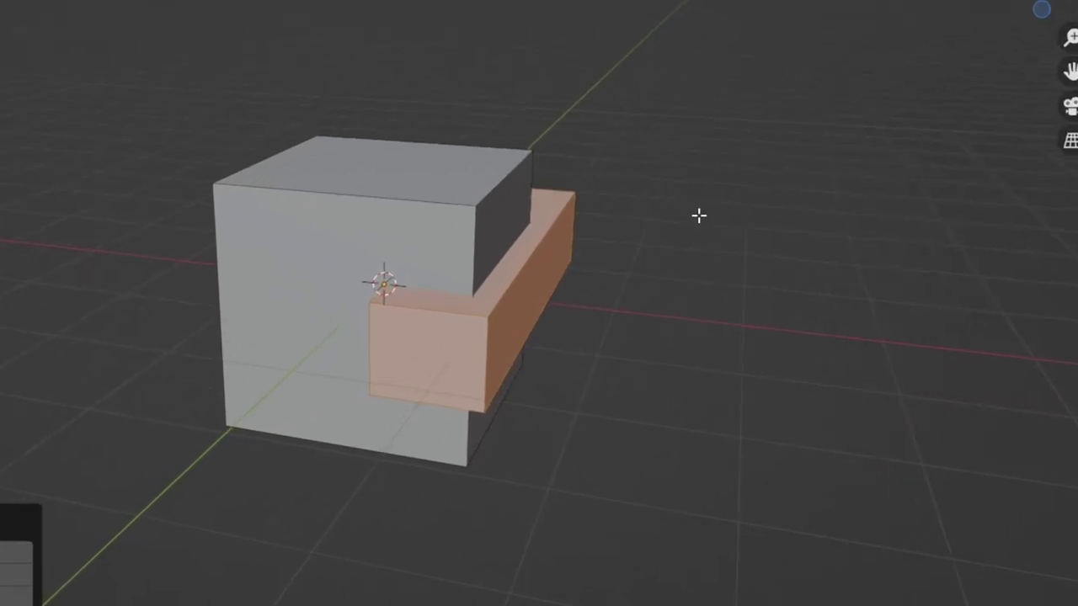
# - Knife-cut the box outline into the cube with Intersect (Knife), then delete the box's vertices
pyautogui.hotkey('ctrl', 'f')
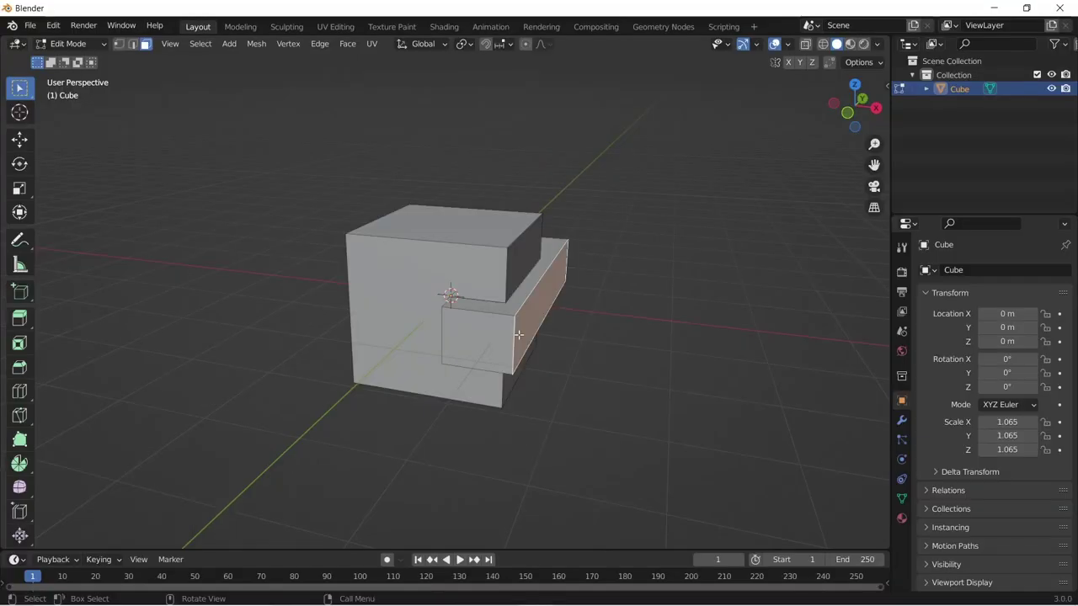
pyautogui.hotkey('ctrl', 'l')
pyautogui.press('x')
pyautogui.click(519, 337)
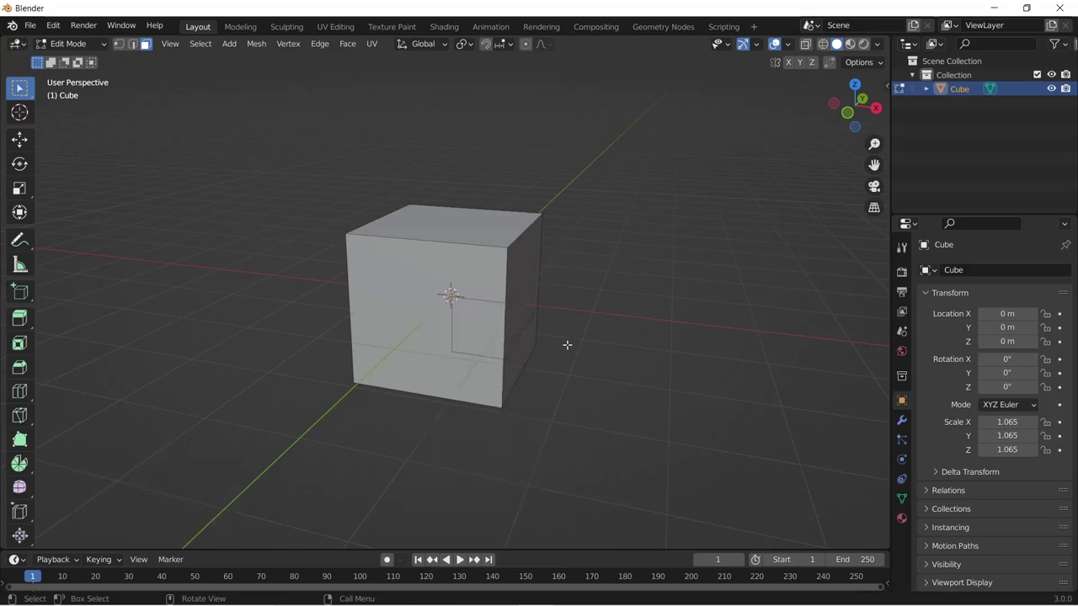
# - Extrude the loop of knife-cut faces outward along their normals with even thickness
pyautogui.moveTo(855, 105); pyautogui.dragTo(829, 110)
pyautogui.keyDown('alt'); pyautogui.click(465, 334); pyautogui.keyUp('alt')
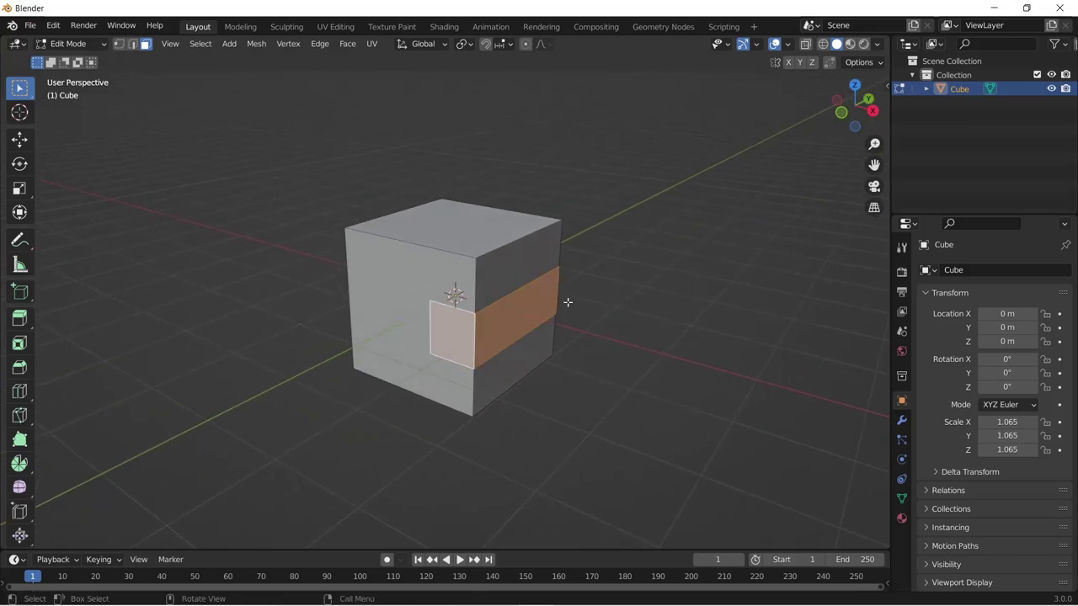
pyautogui.hotkey('alt', 'e')
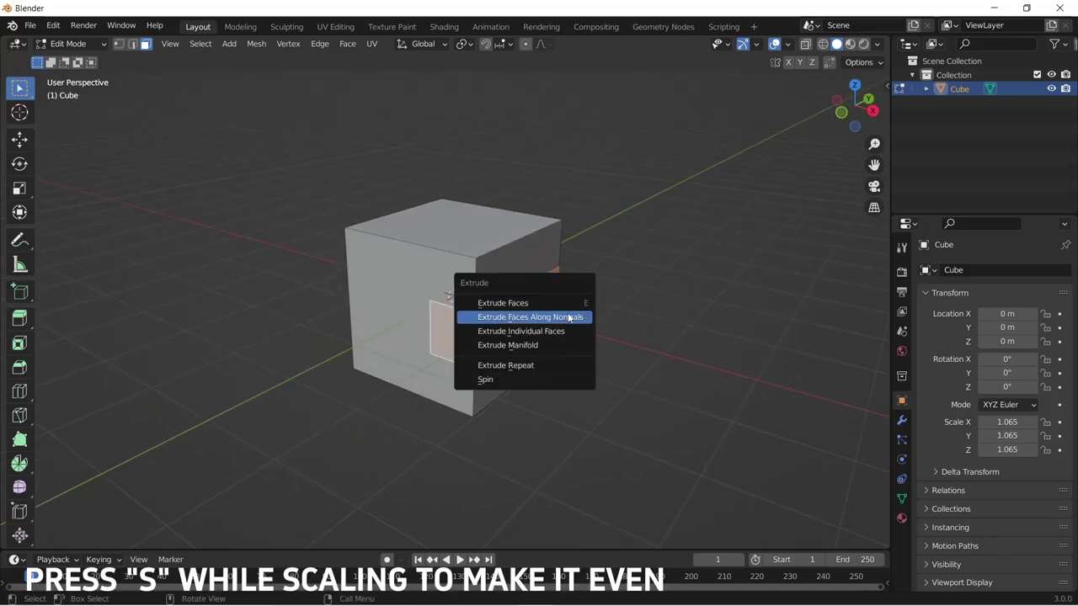
pyautogui.click(570, 315)
pyautogui.press('s')
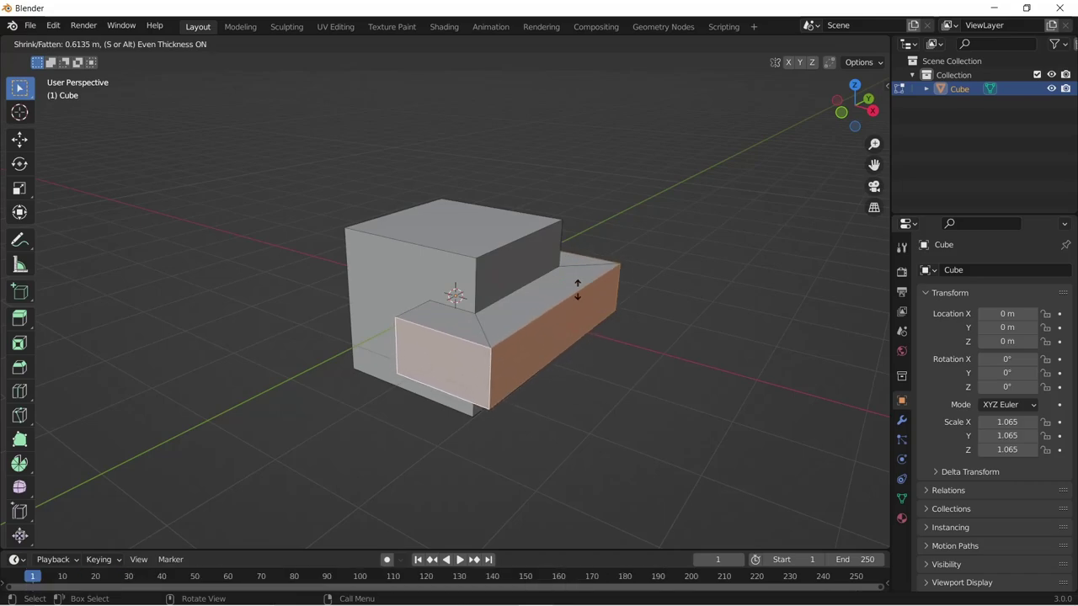
pyautogui.click(589, 295)
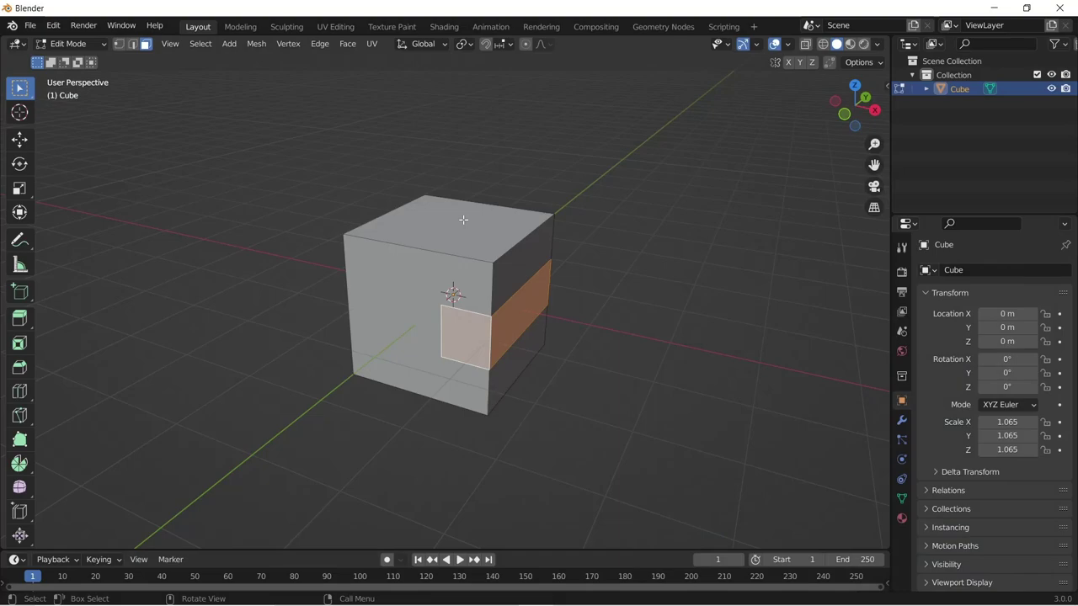
# - Draw a new box on the cube's front face and move it along Y over the top
pyautogui.click(21, 291)
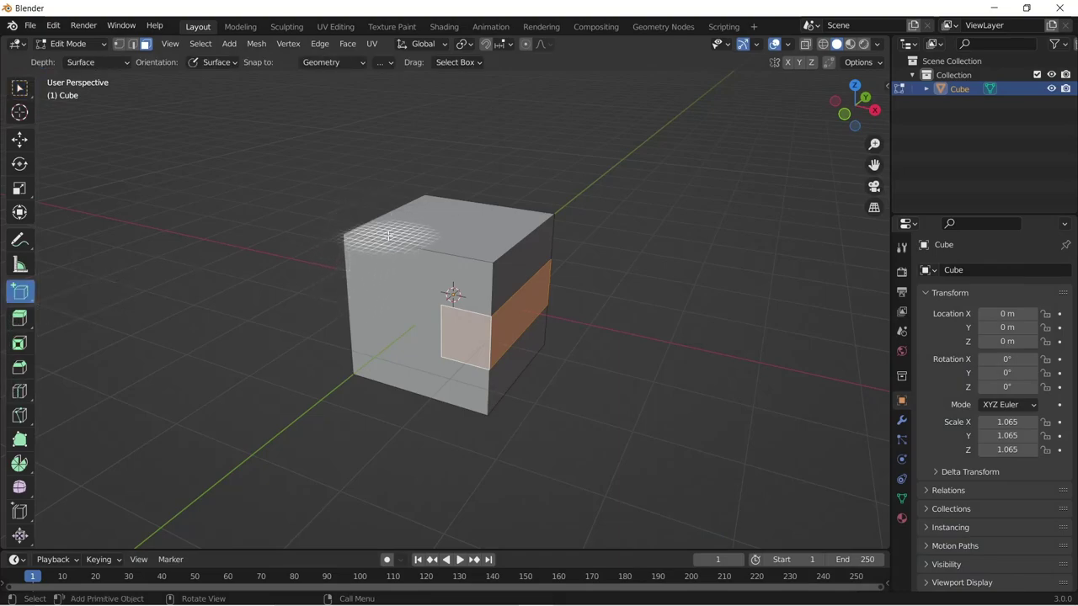
pyautogui.click(384, 269)
pyautogui.moveTo(380, 267); pyautogui.dragTo(463, 274)
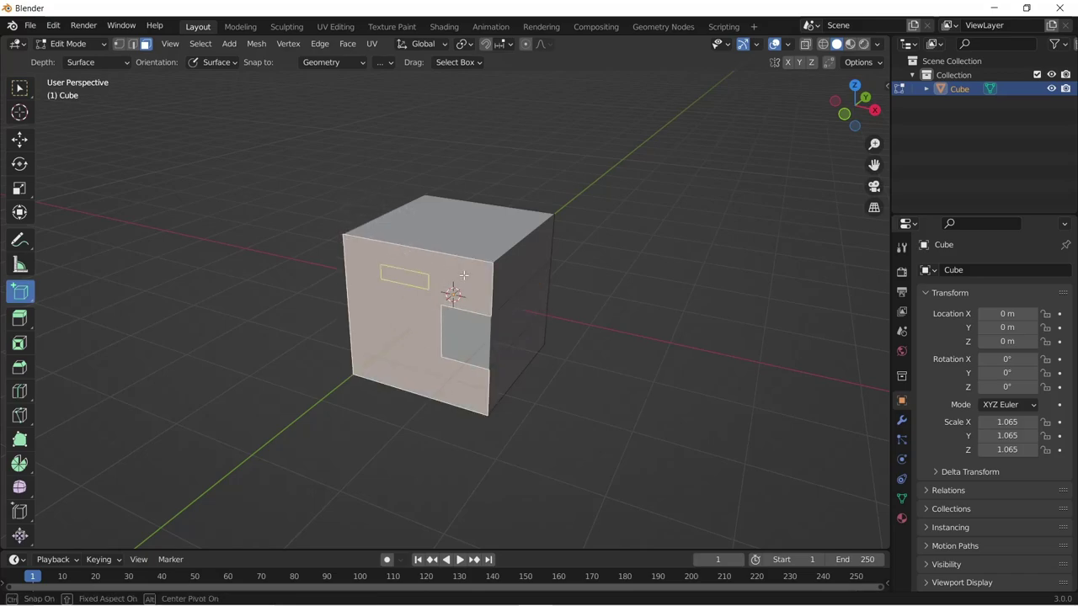
pyautogui.click(528, 153)
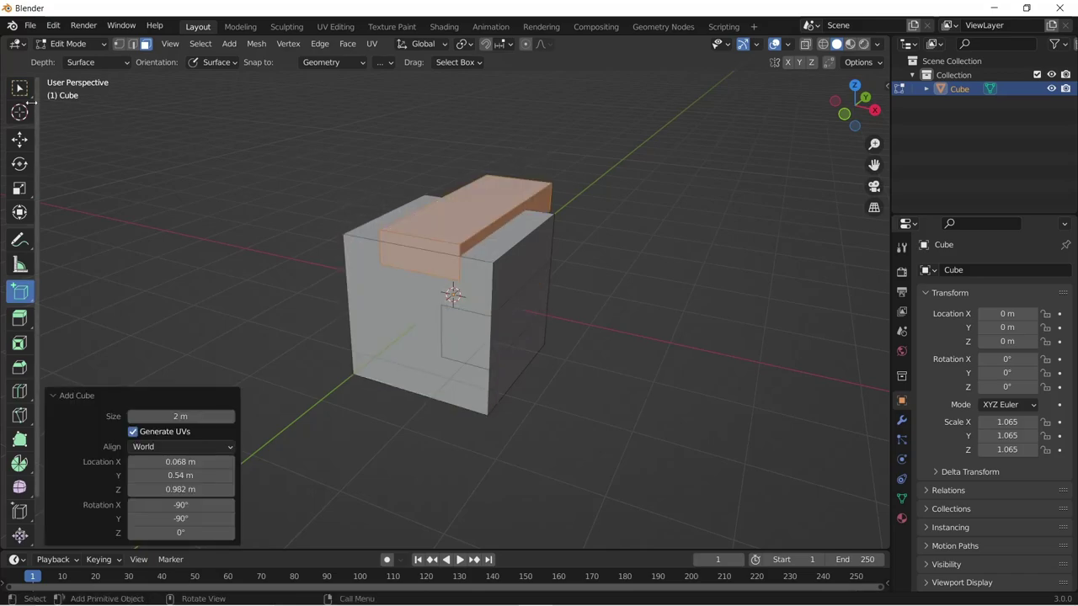
pyautogui.press('w')
pyautogui.press('g')
pyautogui.press('y')
pyautogui.click(518, 100)
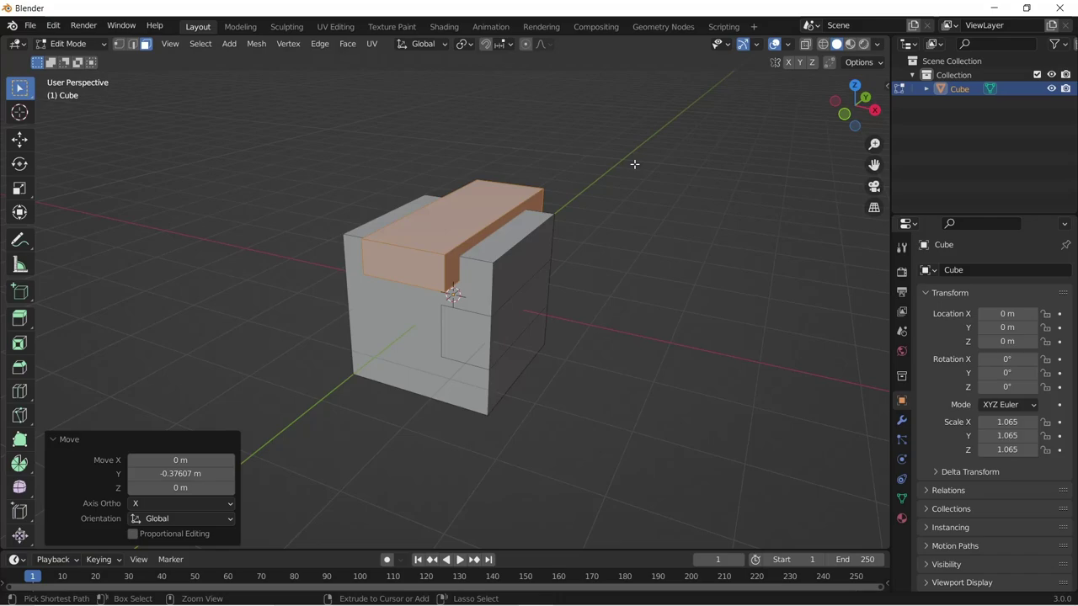
# - Cut the box out of the cube with Intersect (Boolean), adjusting the boolean operation
pyautogui.hotkey('ctrl', 'f')
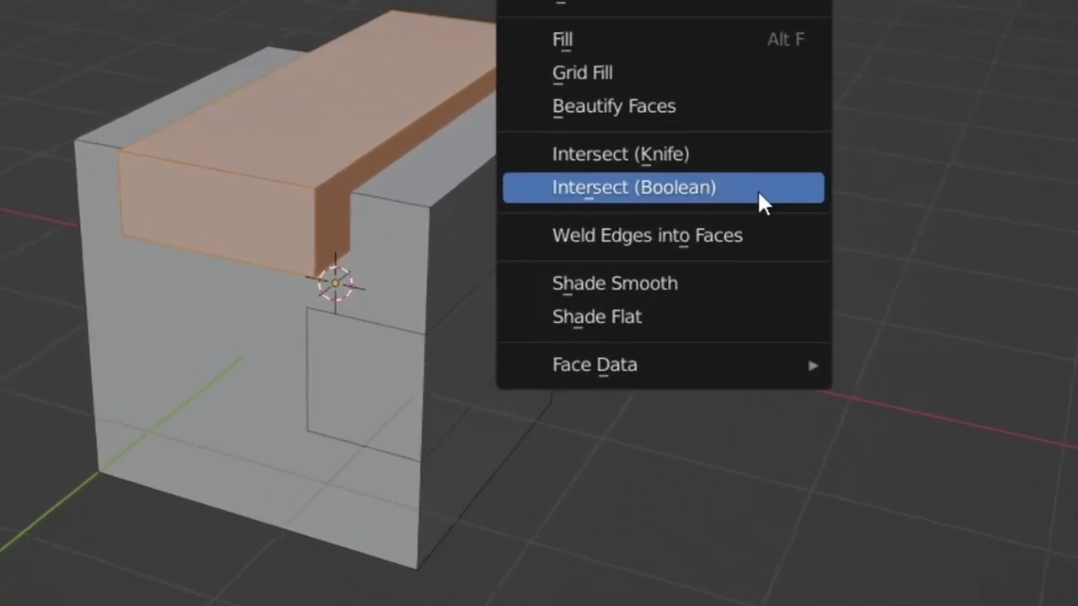
pyautogui.click(716, 209)
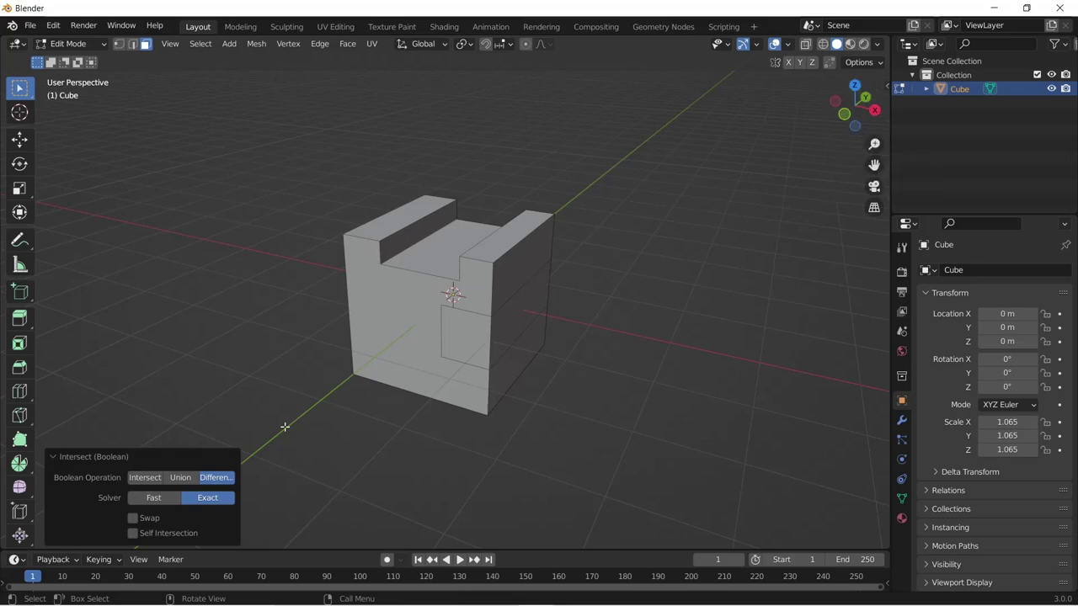
pyautogui.click(182, 477)
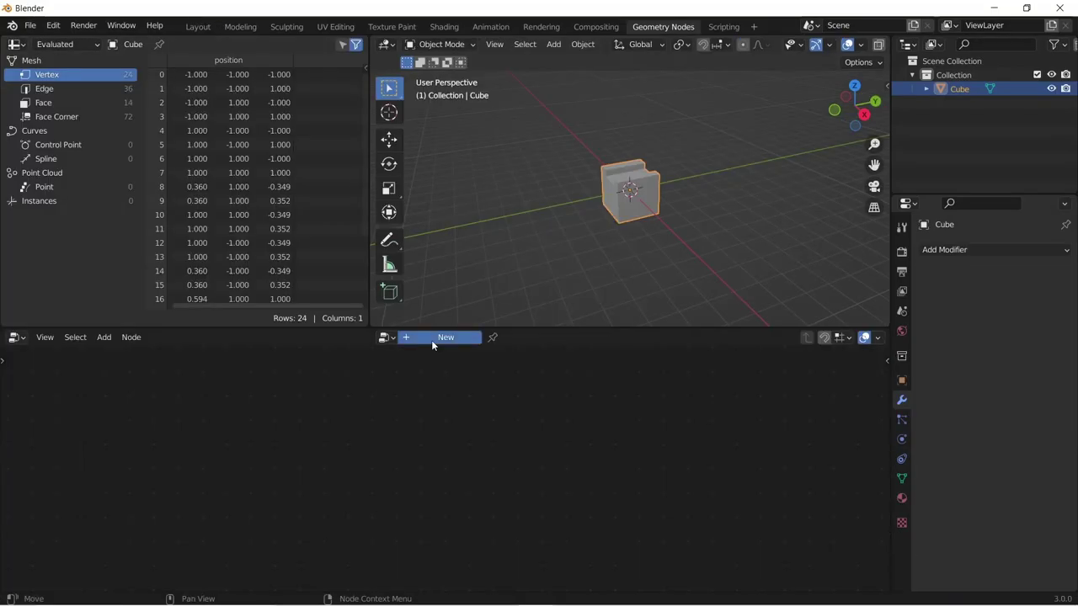
# - Create a node tree with Curve Circle, Curve to Points and Instance on Points nodes
pyautogui.click(432, 338)
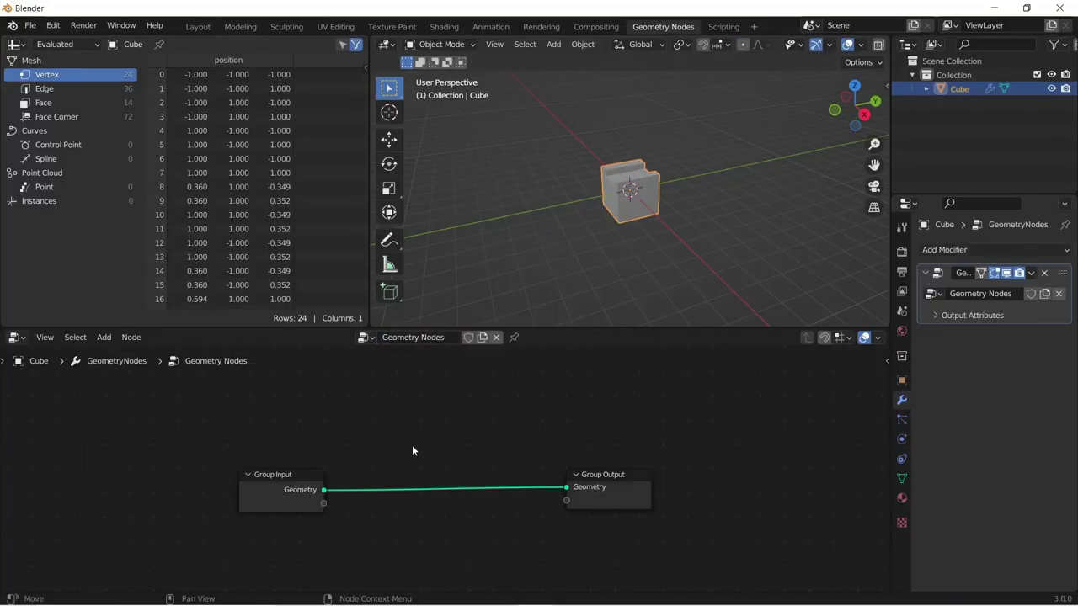
pyautogui.hotkey('shift', 'a')
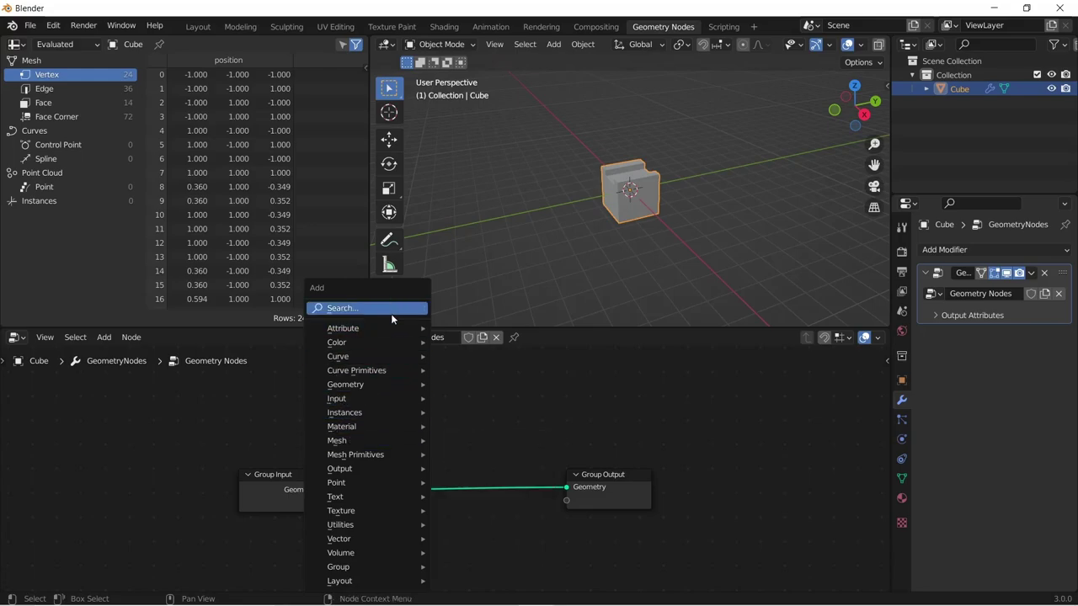
pyautogui.click(391, 312)
pyautogui.write('curve circle')
pyautogui.press('Return')
pyautogui.click(412, 469)
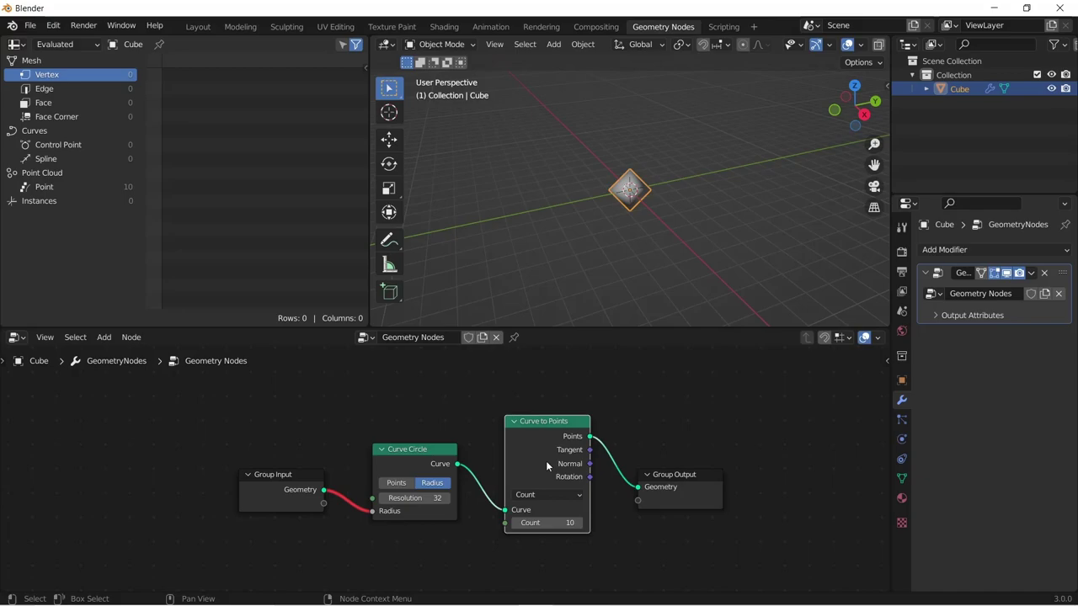
pyautogui.click(546, 461)
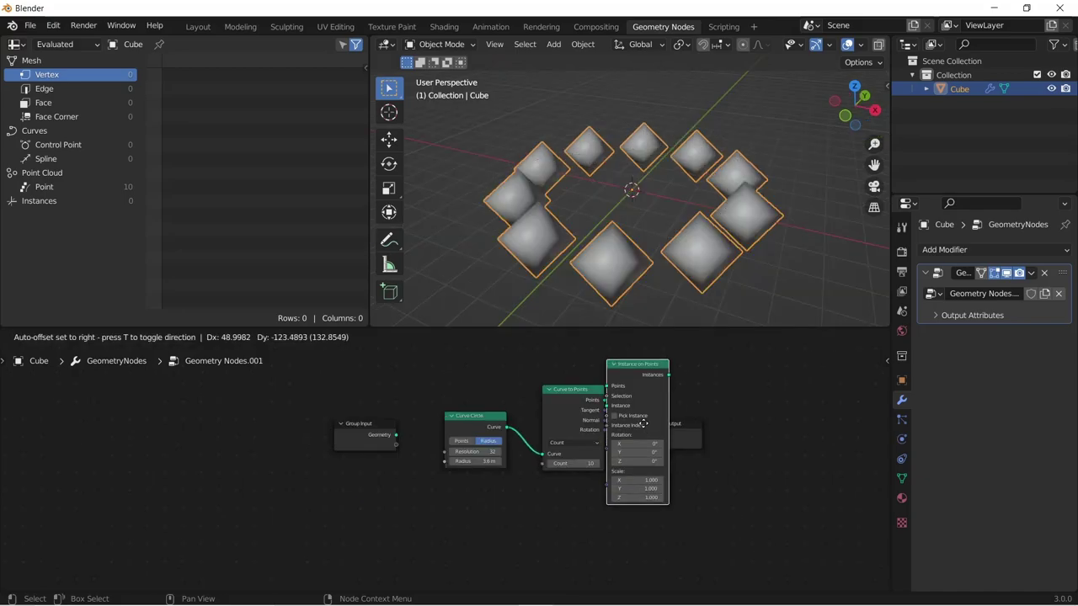
pyautogui.click(642, 427)
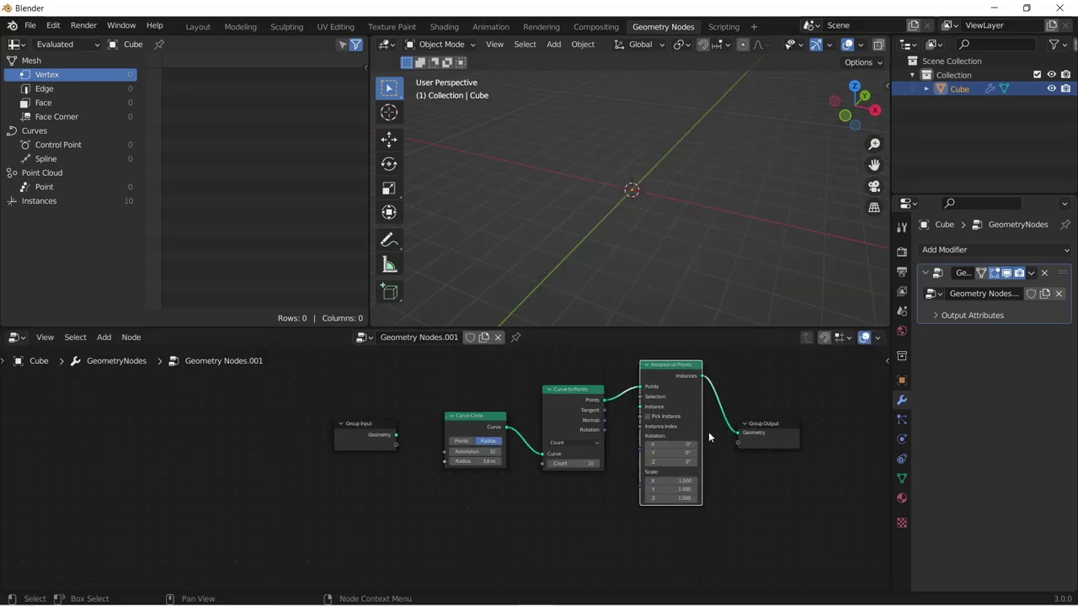
# - Wire Group Input's cube geometry in as the instance and rearrange the nodes
pyautogui.moveTo(375, 431); pyautogui.dragTo(572, 505)
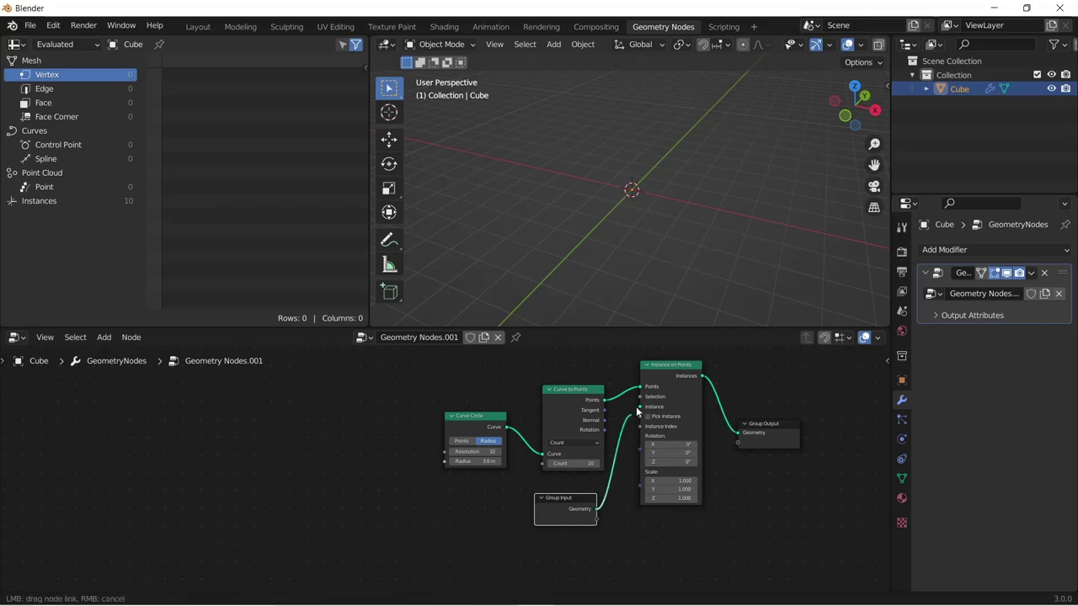
pyautogui.moveTo(641, 409); pyautogui.dragTo(642, 410)
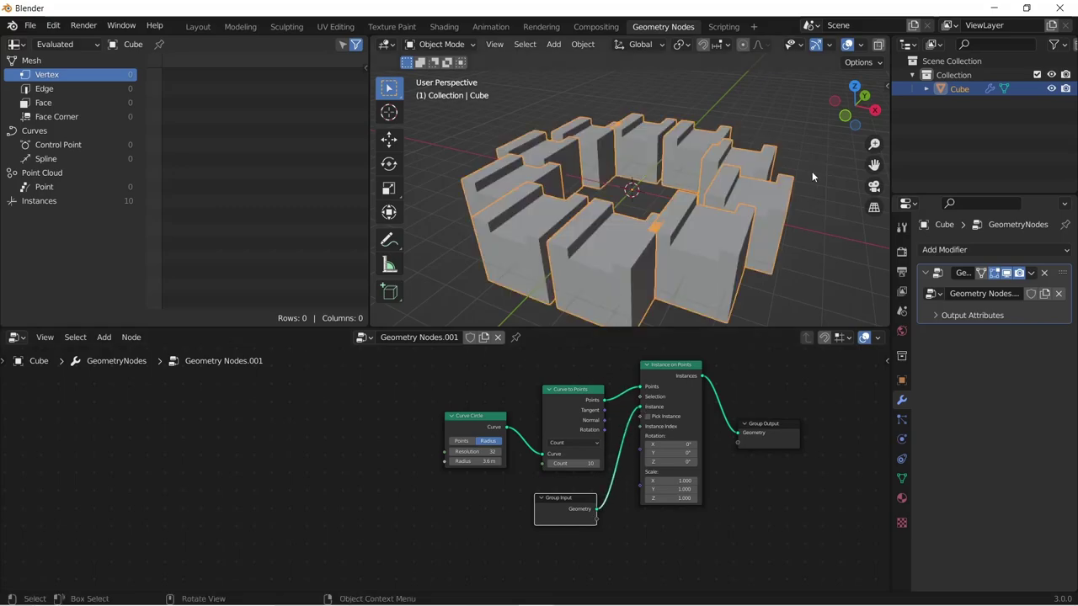
pyautogui.moveTo(434, 379); pyautogui.dragTo(611, 475)
pyautogui.moveTo(562, 422); pyautogui.dragTo(640, 436)
# - Add a Z-axis Align Euler to Vector node on the Rotation link
pyautogui.hotkey('shift', 'a')
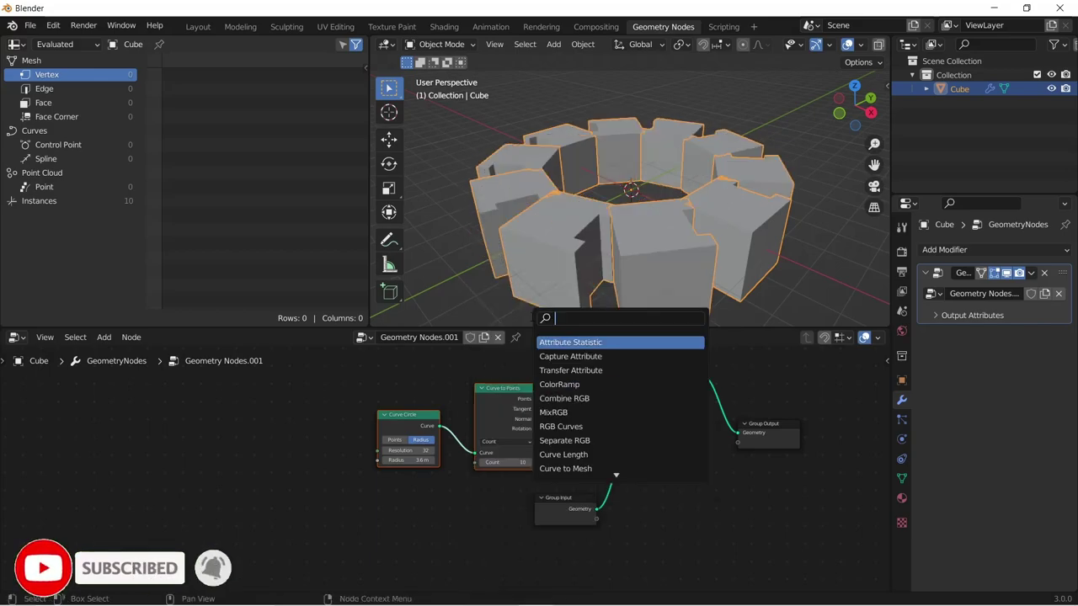
pyautogui.write('align')
pyautogui.press('Return')
pyautogui.click(580, 463)
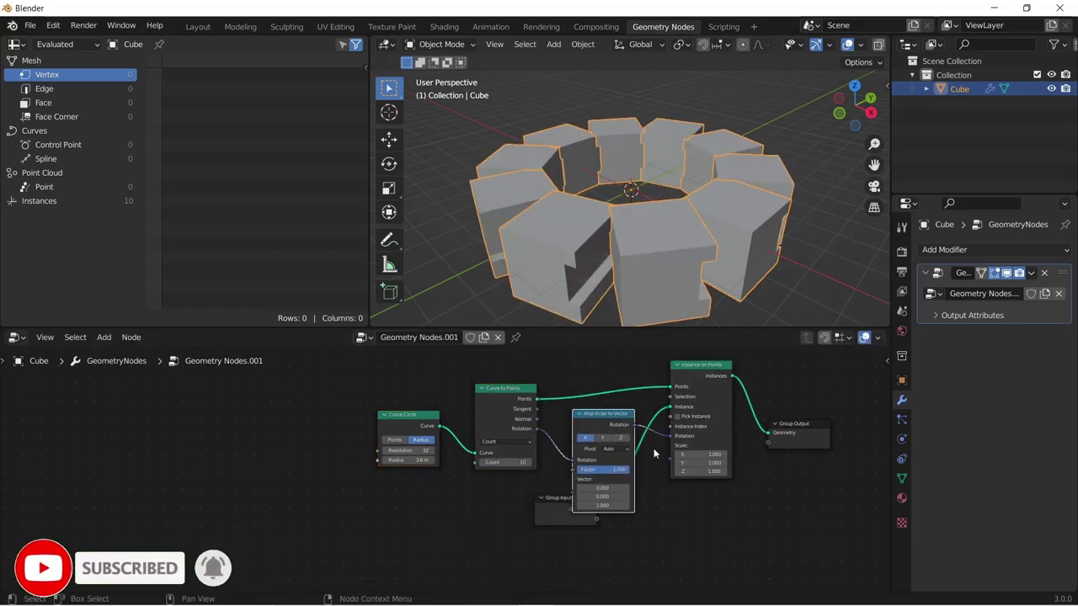
pyautogui.click(611, 438)
# - Expose Radius and Count as modifier inputs and set them to 5.37 m and 31
pyautogui.scroll(-1, 480, 473)
pyautogui.click(555, 506)
pyautogui.moveTo(551, 499); pyautogui.dragTo(580, 528)
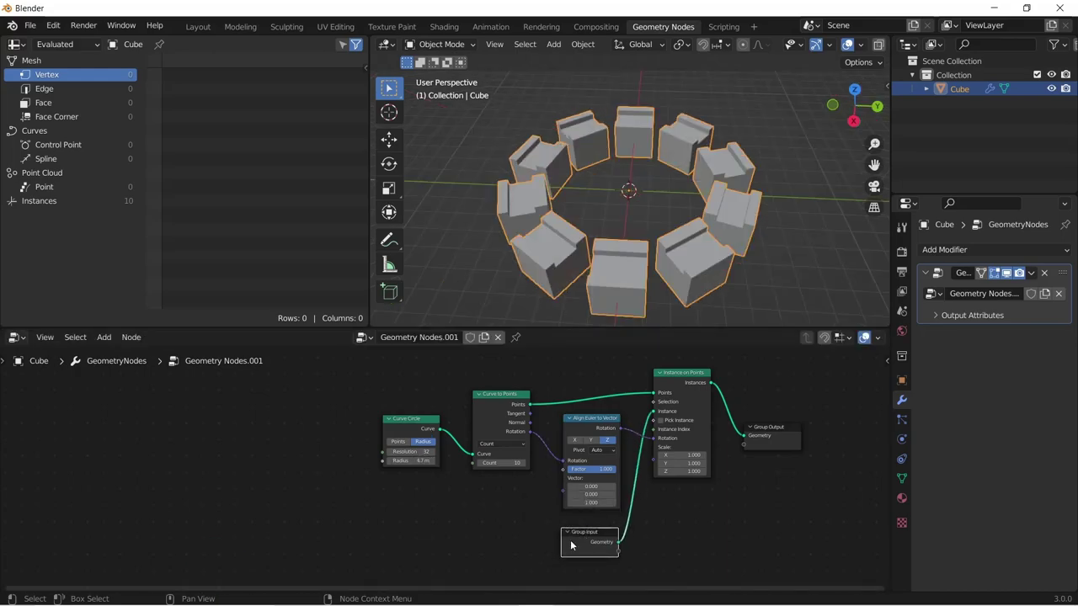
pyautogui.moveTo(585, 529); pyautogui.dragTo(302, 494)
pyautogui.moveTo(382, 461); pyautogui.dragTo(337, 509)
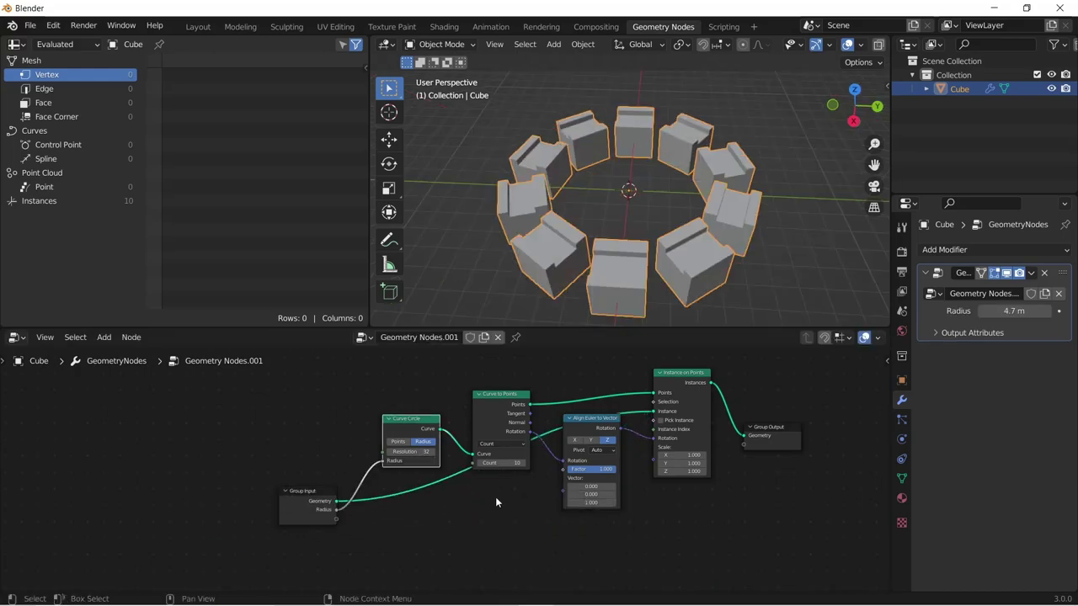
pyautogui.moveTo(473, 464); pyautogui.dragTo(297, 513)
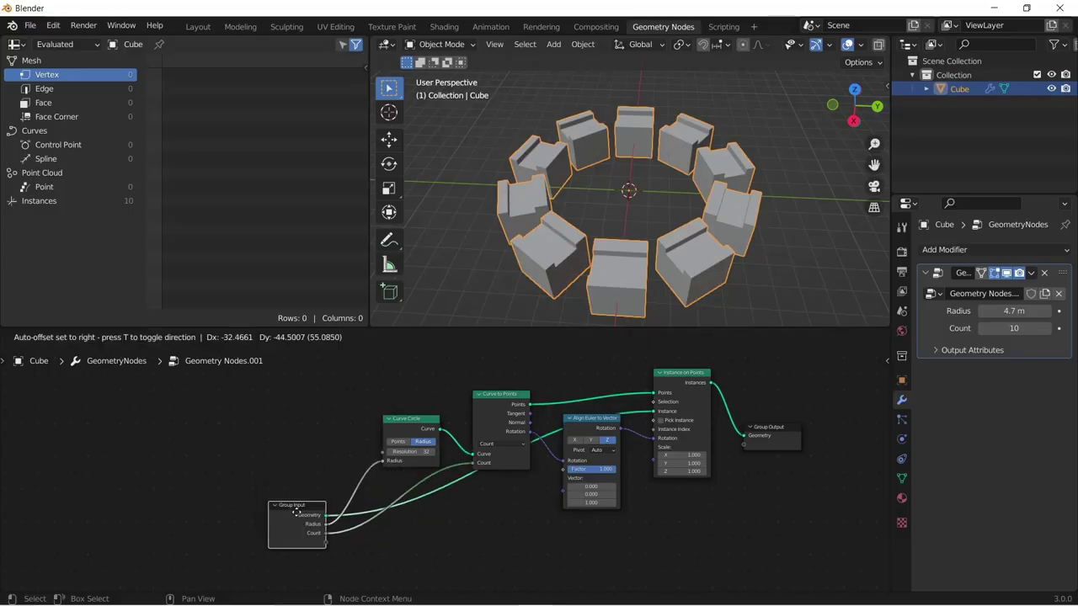
pyautogui.moveTo(1014, 311)
pyautogui.mouseDown()
pyautogui.moveTo(1032, 310)
pyautogui.moveTo(1025, 329)
pyautogui.moveTo(1040, 329)
pyautogui.moveTo(1021, 329)
pyautogui.mouseUp()
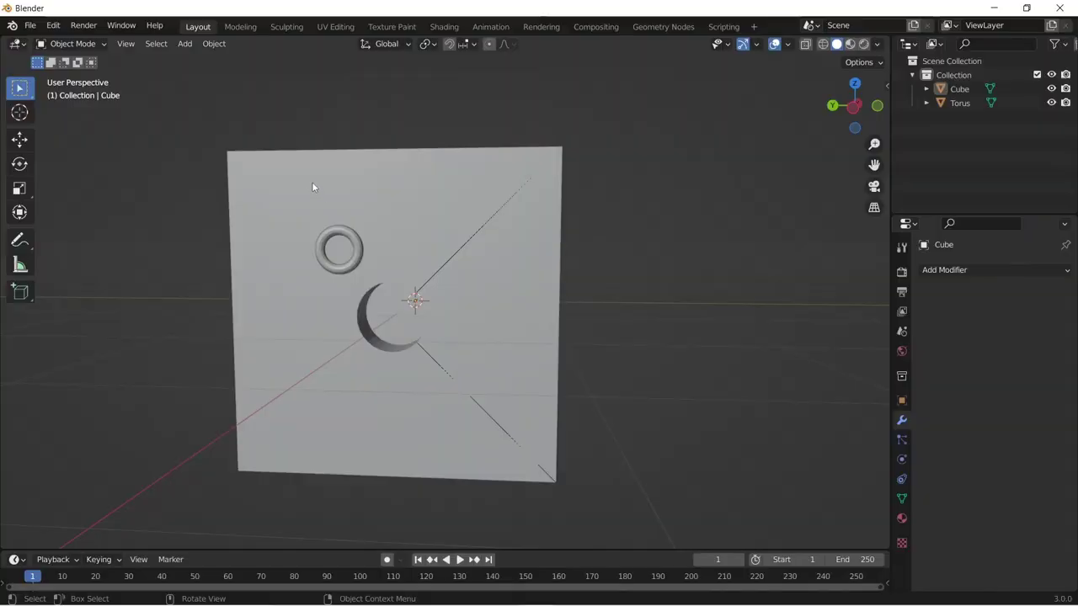
# - Snap the 3D cursor to the circular face inside the cube's hole
pyautogui.moveTo(304, 172); pyautogui.dragTo(468, 352)
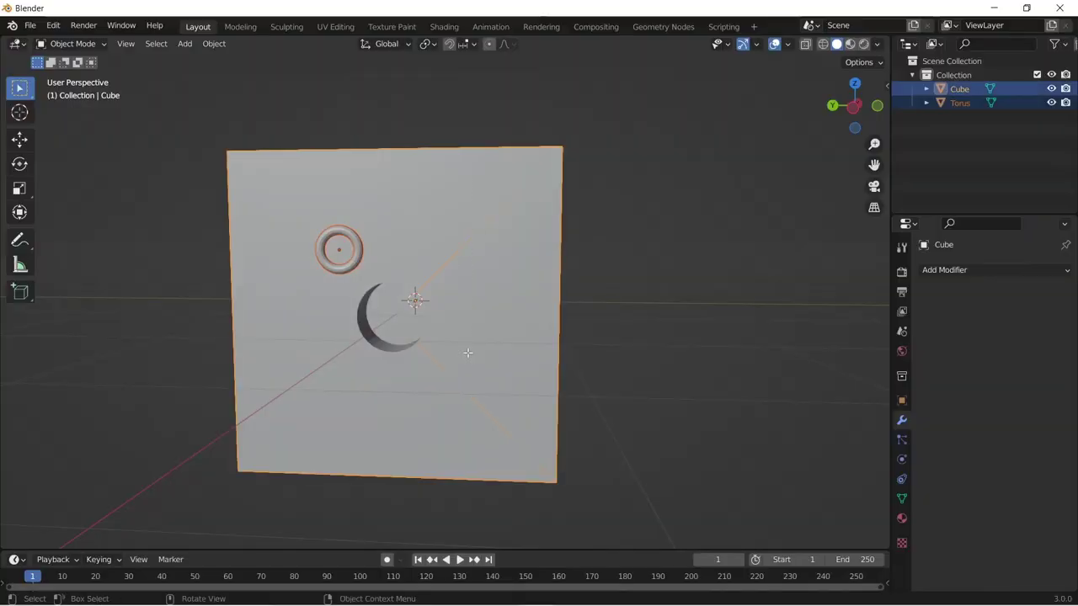
pyautogui.press('Tab')
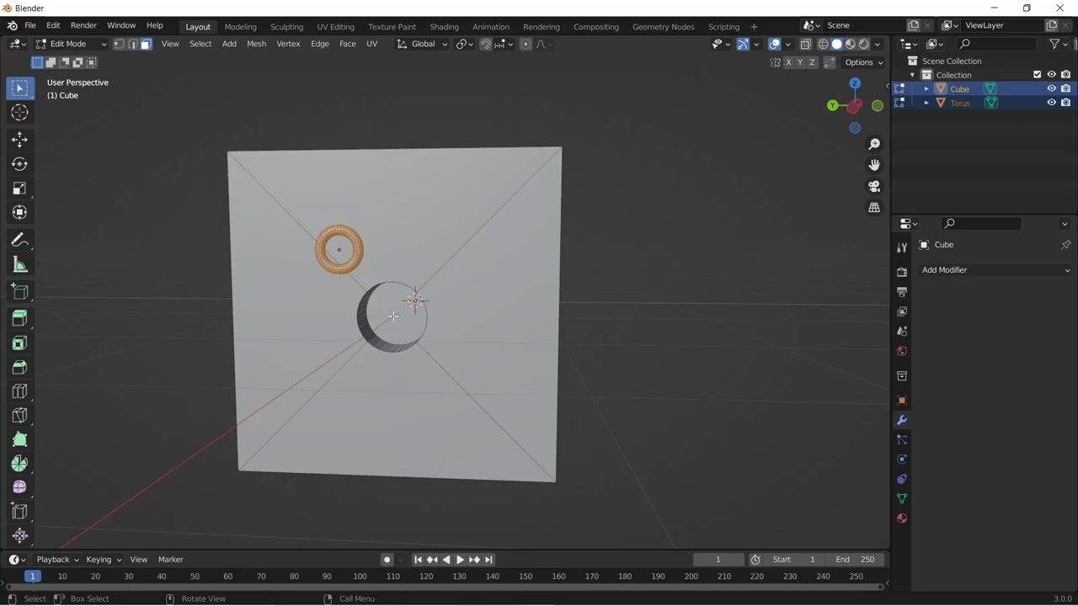
pyautogui.click(393, 315)
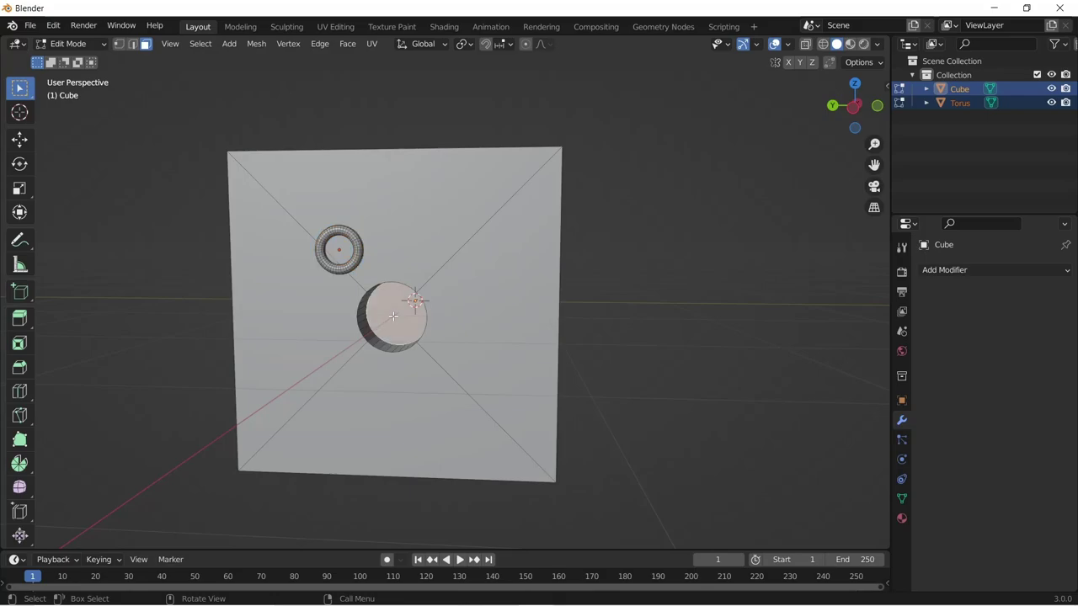
pyautogui.hotkey('shift', 's')
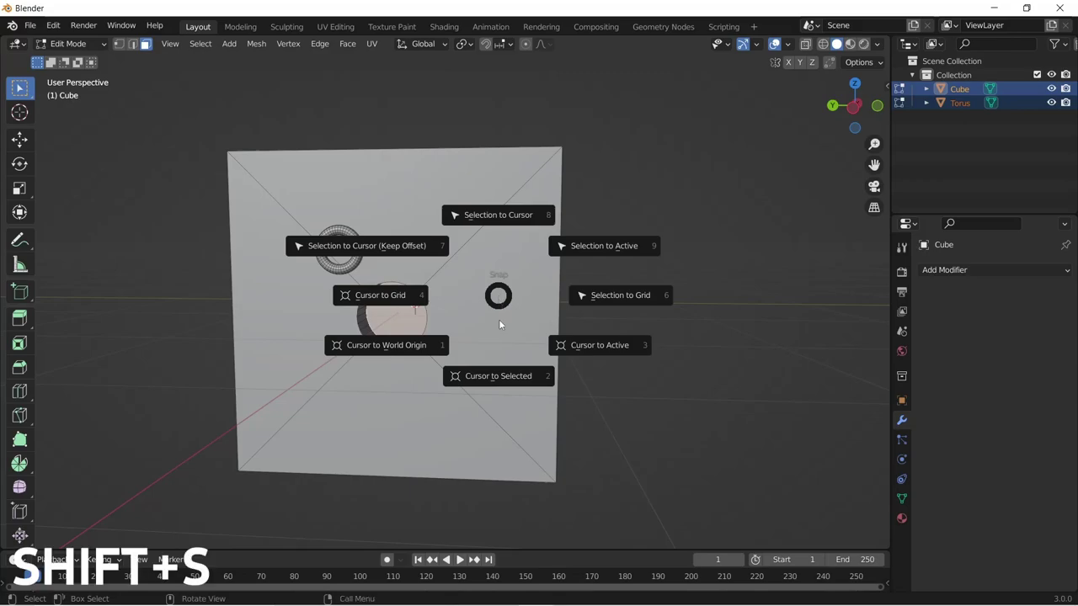
pyautogui.click(497, 376)
# - Set the cube's origin to the 3D cursor in Object Mode
pyautogui.press('Tab')
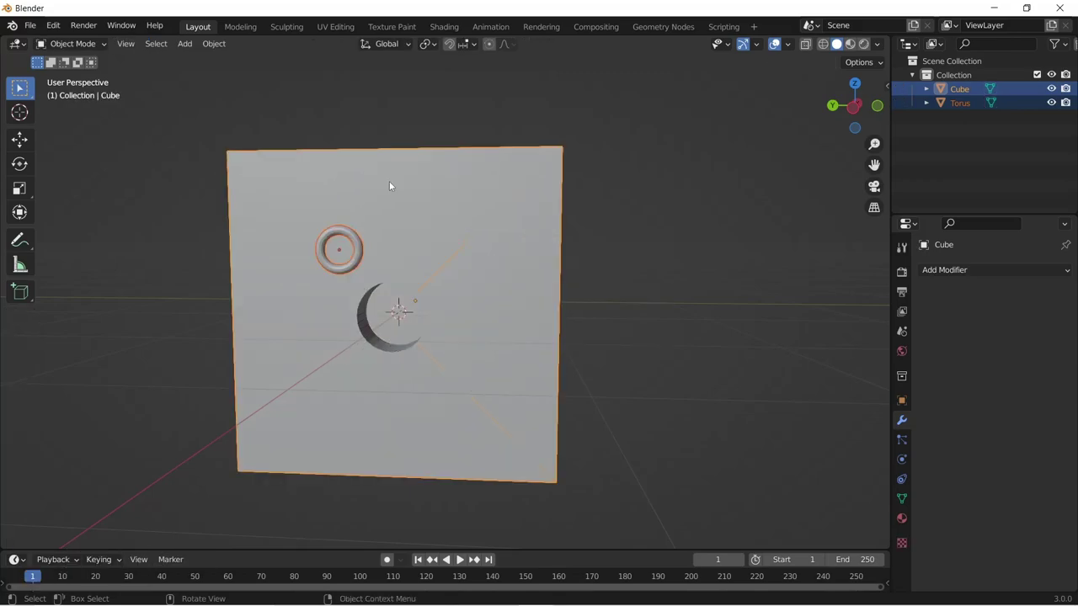
pyautogui.click(213, 44)
pyautogui.moveTo(292, 75)
pyautogui.click(385, 102)
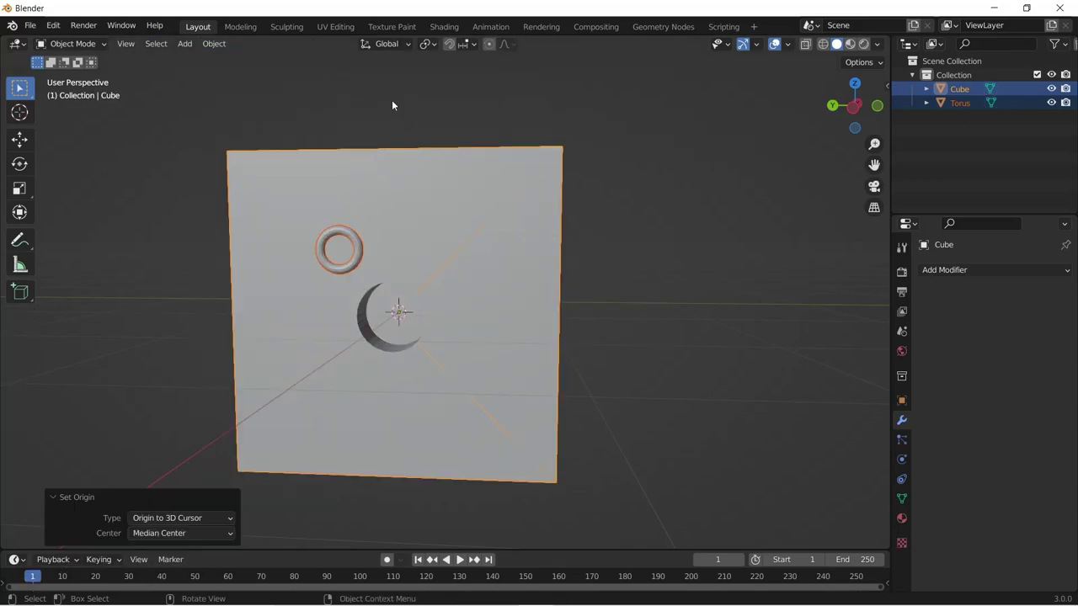
# - Spin the torus 360° around the 3D cursor with 22 steps
pyautogui.press('Tab')
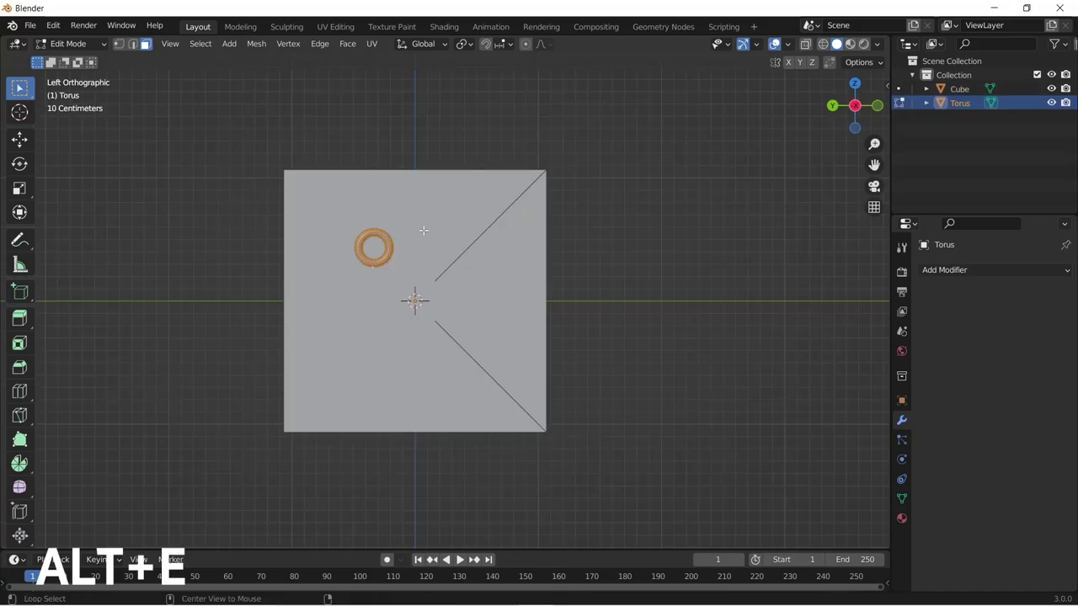
pyautogui.hotkey('alt', 'e')
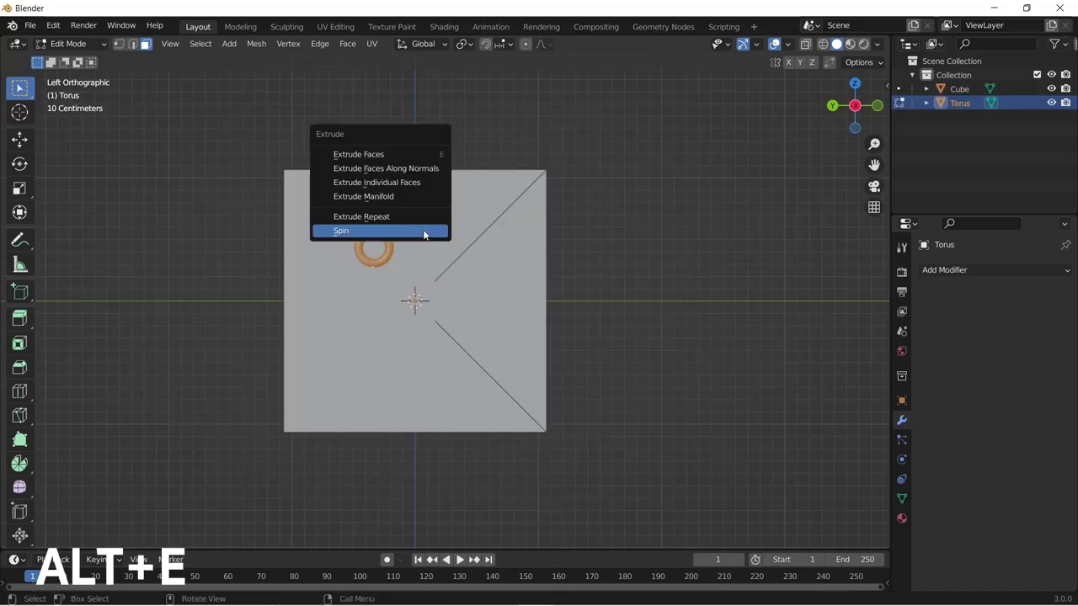
pyautogui.click(423, 230)
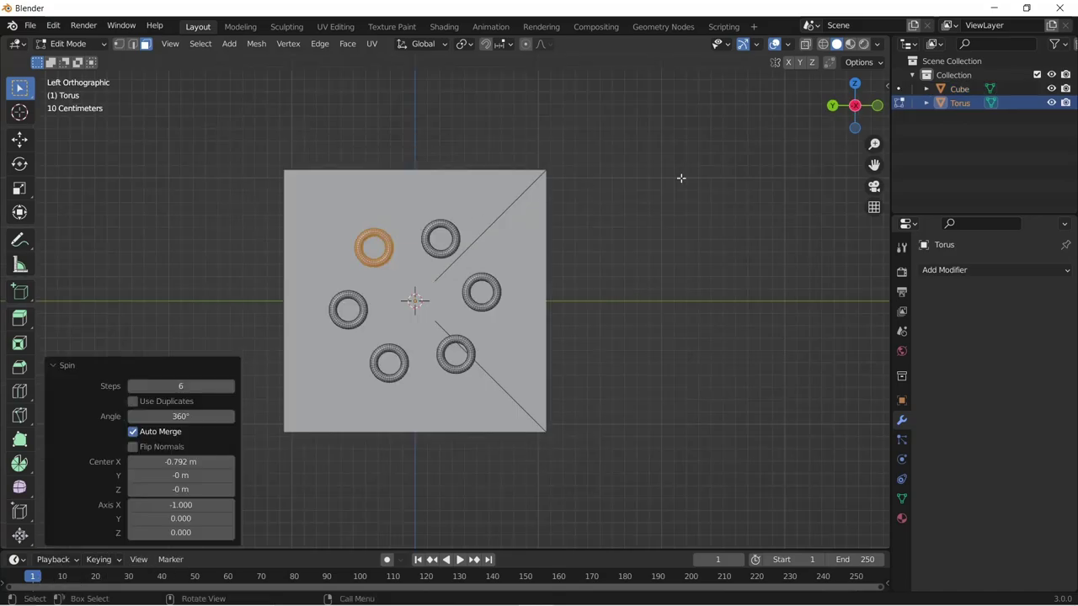
pyautogui.moveTo(180, 385)
pyautogui.mouseDown()
pyautogui.moveTo(309, 386)
pyautogui.moveTo(165, 386)
pyautogui.mouseUp()
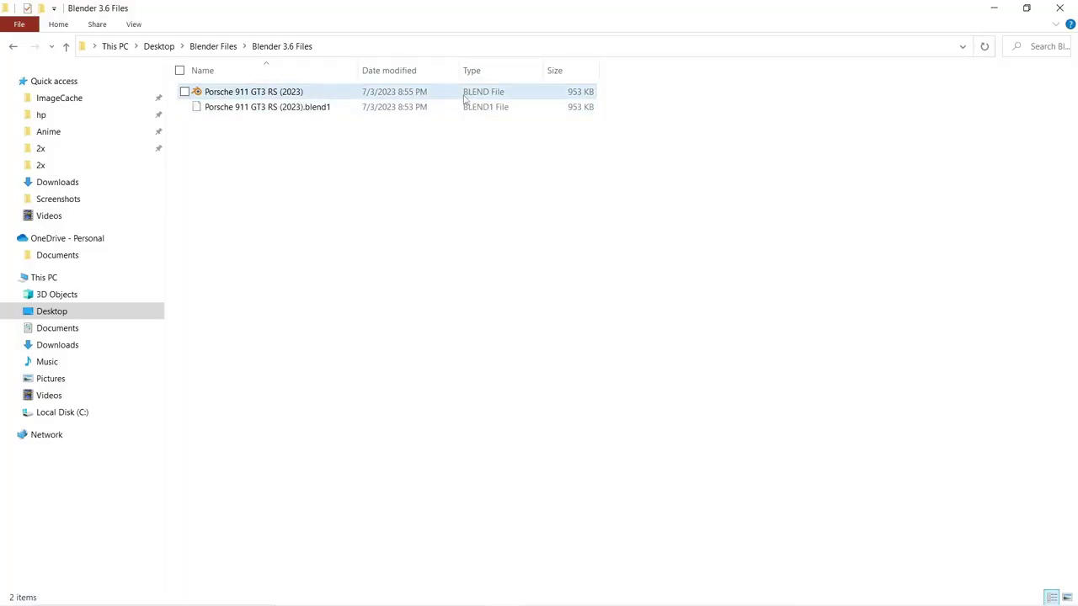
# - Select the Porsche 911 GT3 RS (2023) .blend file in Blender 3.6 Files
pyautogui.click(462, 94)
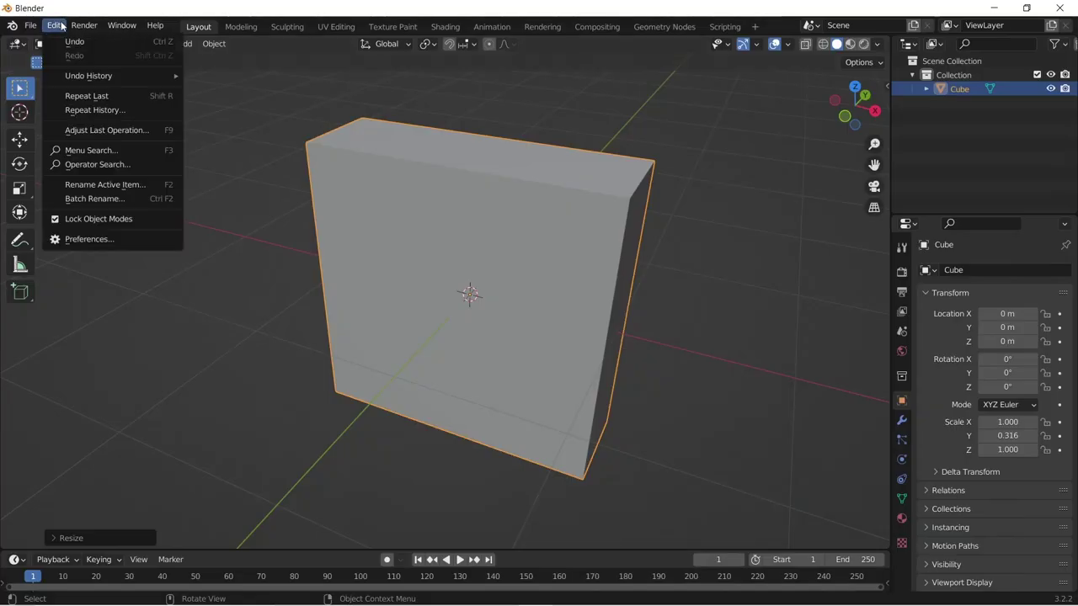
# - Enable the Carver add-on, switch to a front orthographic view, and start Carver on the cube
pyautogui.click(88, 240)
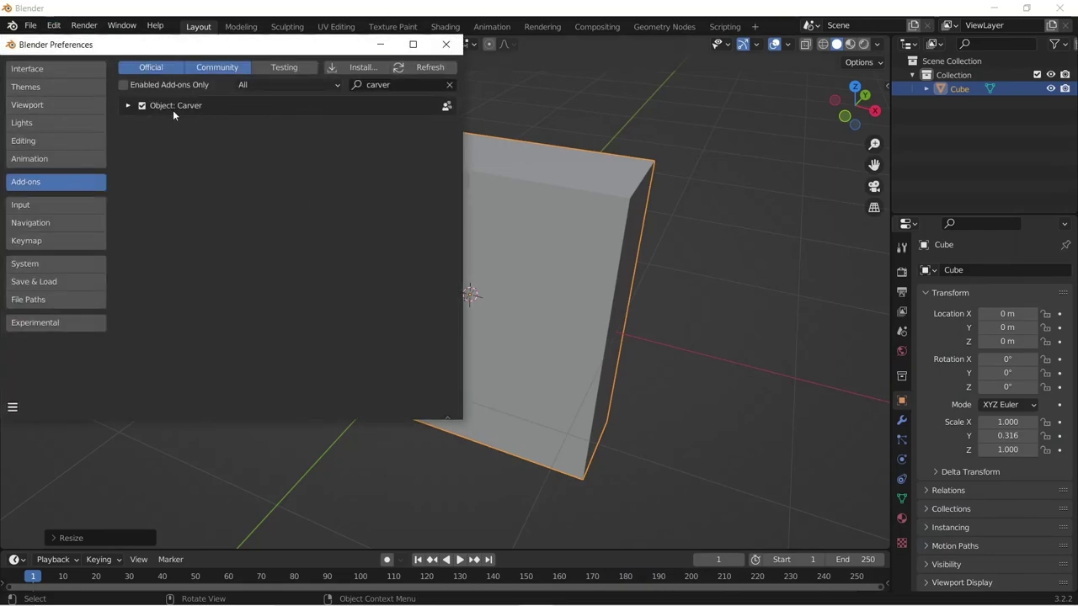
pyautogui.click(445, 44)
pyautogui.press('KP_5')
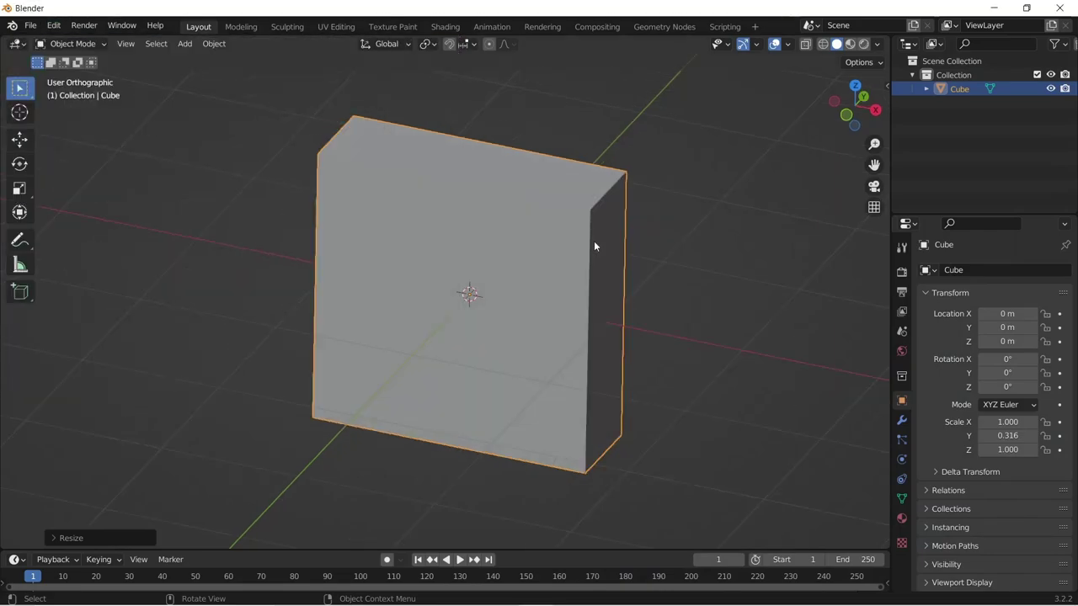
pyautogui.press('KP_1')
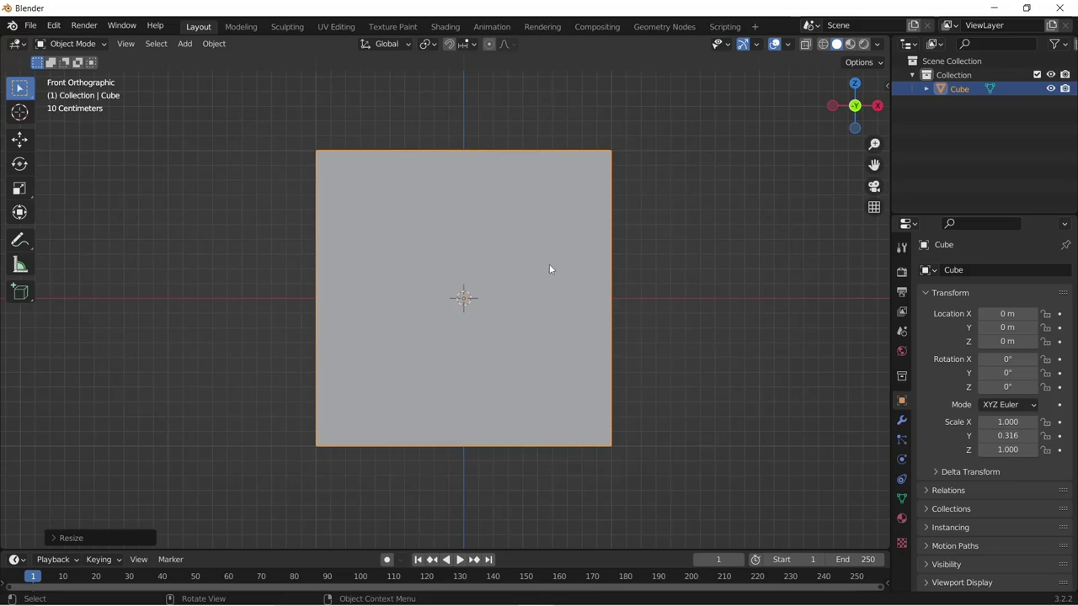
pyautogui.hotkey('ctrl', 'shift', 'x')
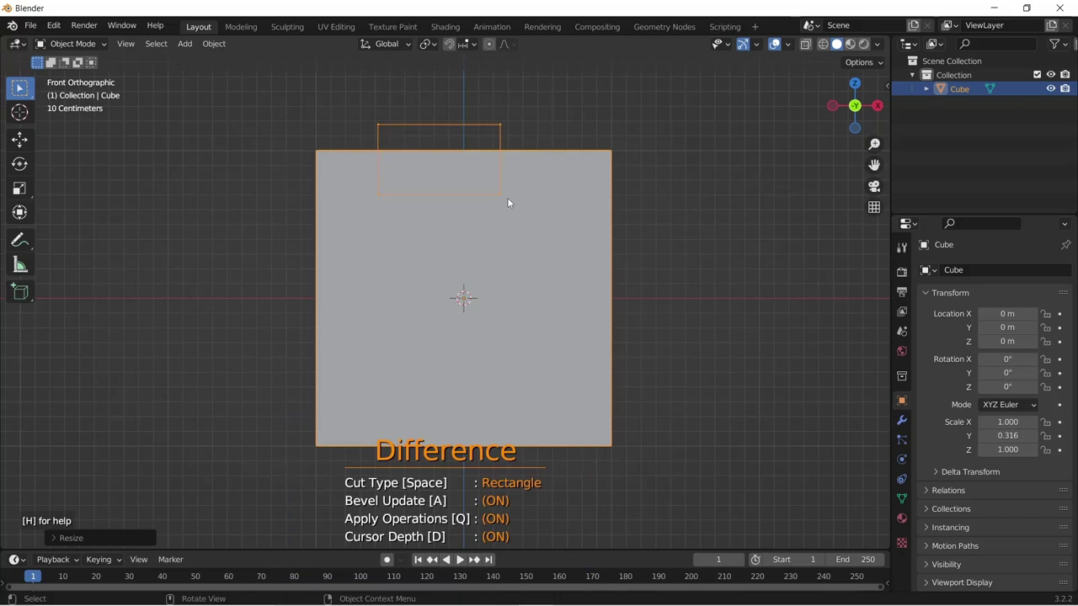
# - Draw a Carver rectangle cut near the cube's top and reposition it
pyautogui.moveTo(546, 217); pyautogui.dragTo(559, 207)
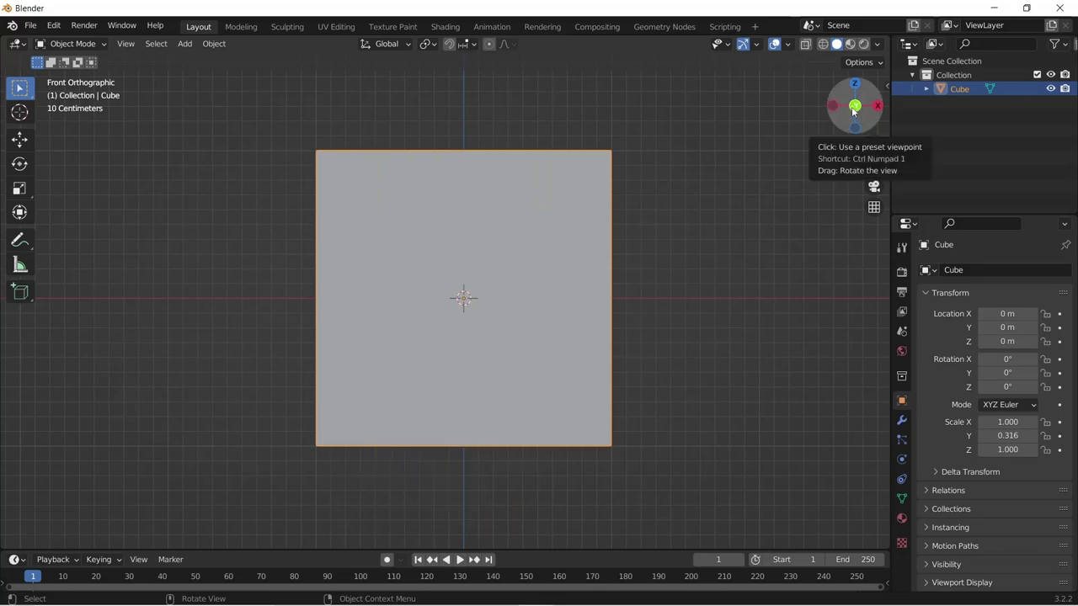
pyautogui.moveTo(855, 108); pyautogui.dragTo(423, 335)
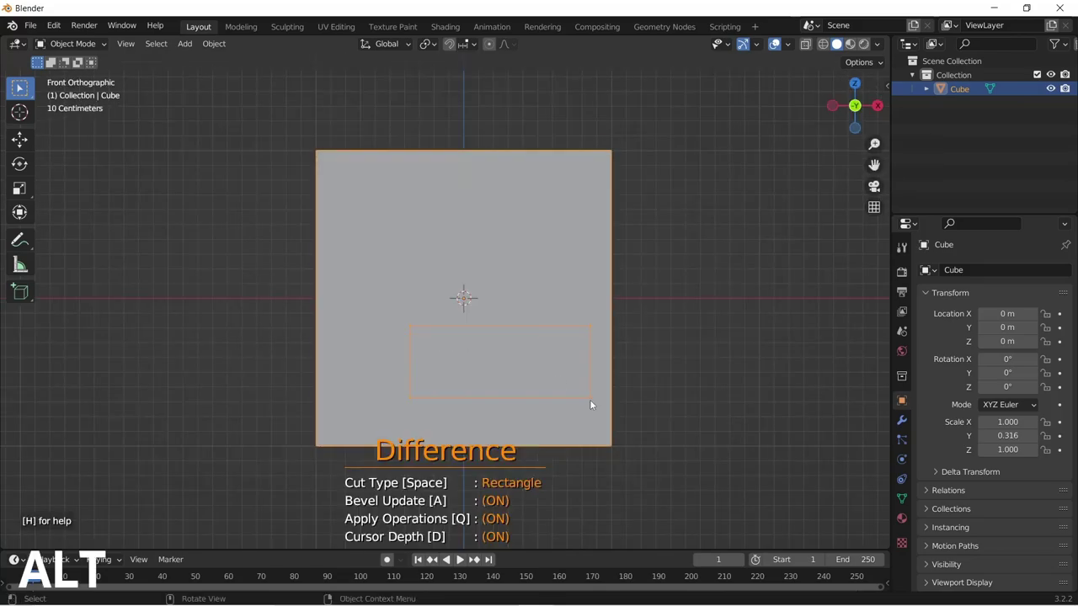
pyautogui.keyDown('alt'); pyautogui.moveTo(578, 413); pyautogui.dragTo(580, 366); pyautogui.keyUp('alt')
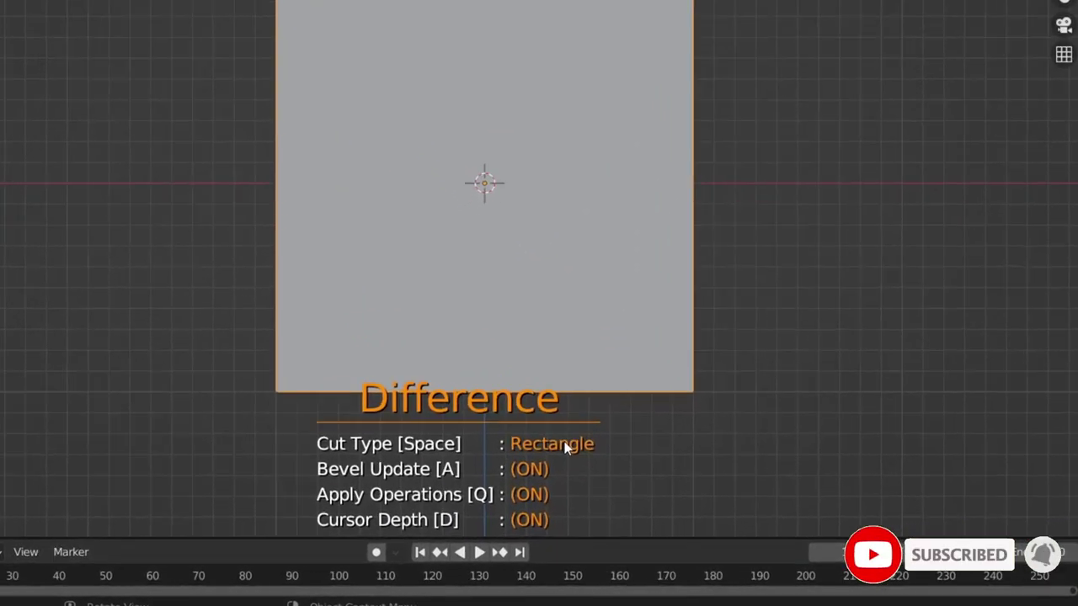
# - Cycle the Carver cut type through Line to Circle
pyautogui.press('space')
pyautogui.press('space')
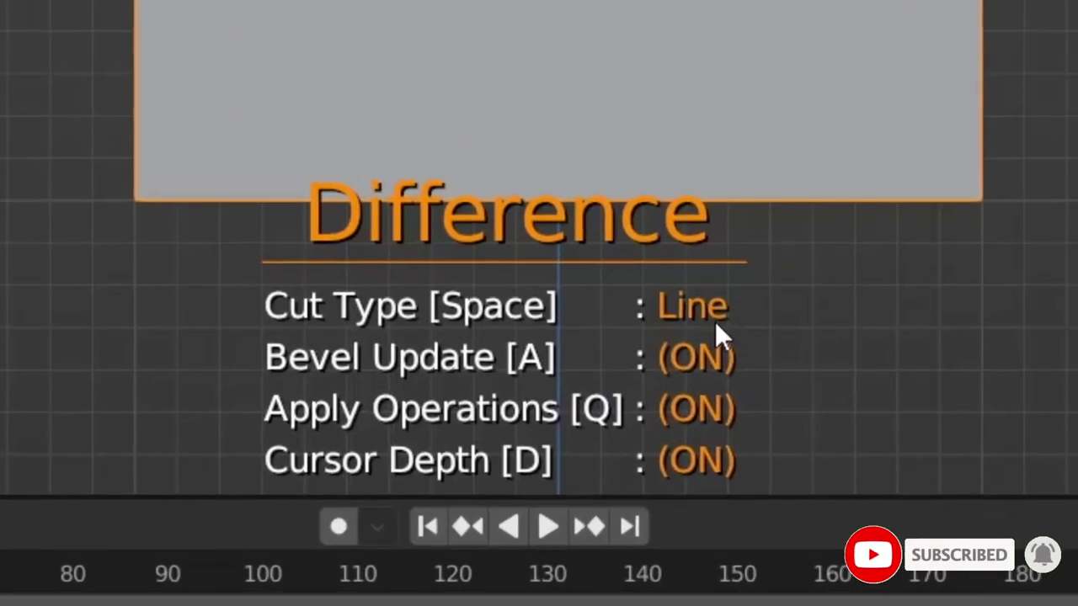
pyautogui.press('space')
pyautogui.press('space')
pyautogui.press('space')
pyautogui.press('space')
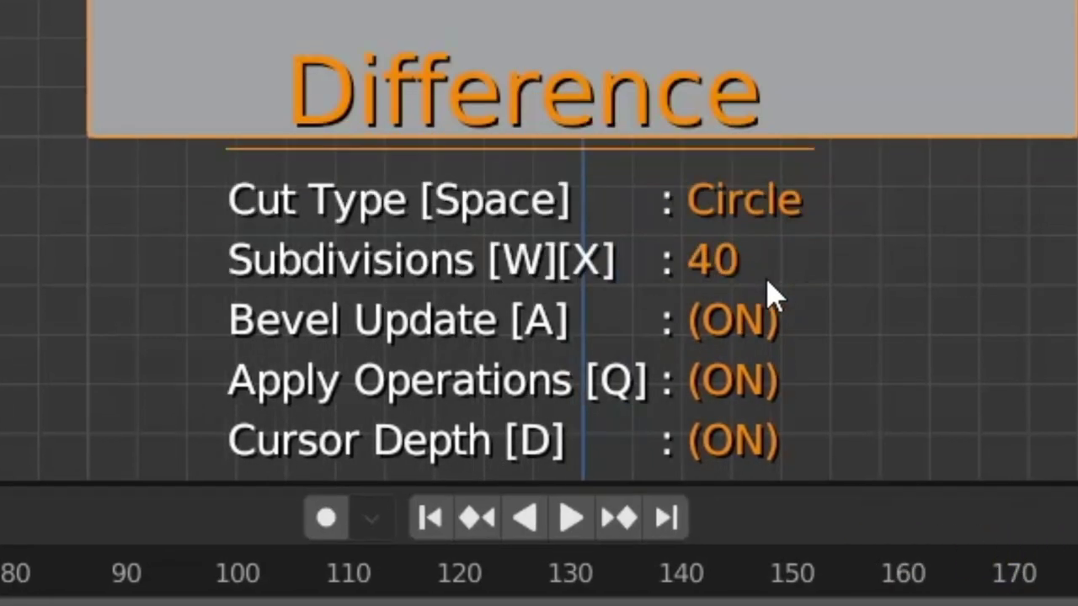
pyautogui.press('space')
pyautogui.press('space')
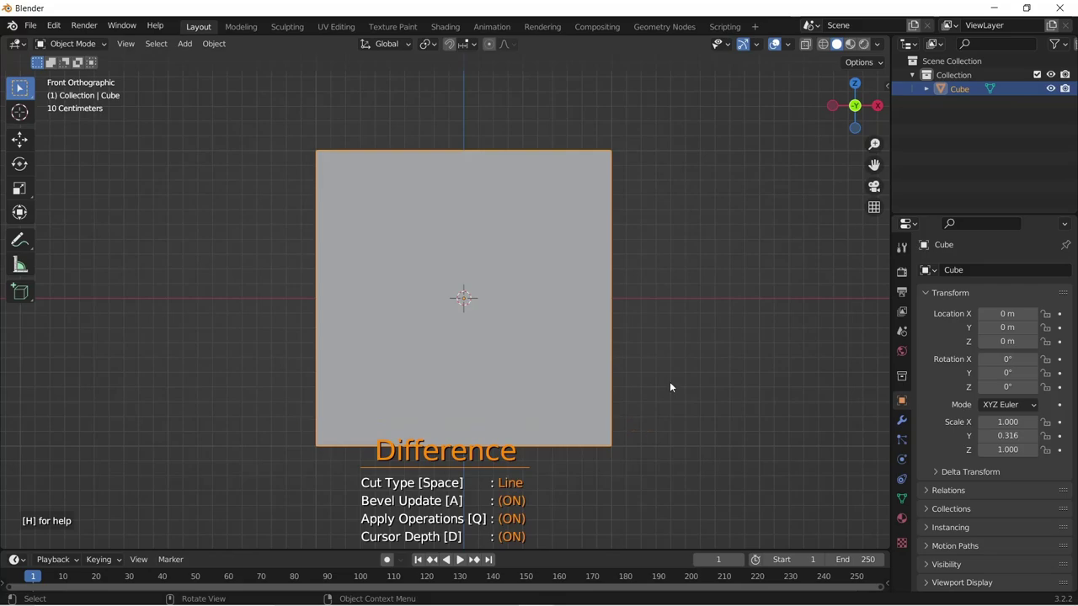
pyautogui.press('space')
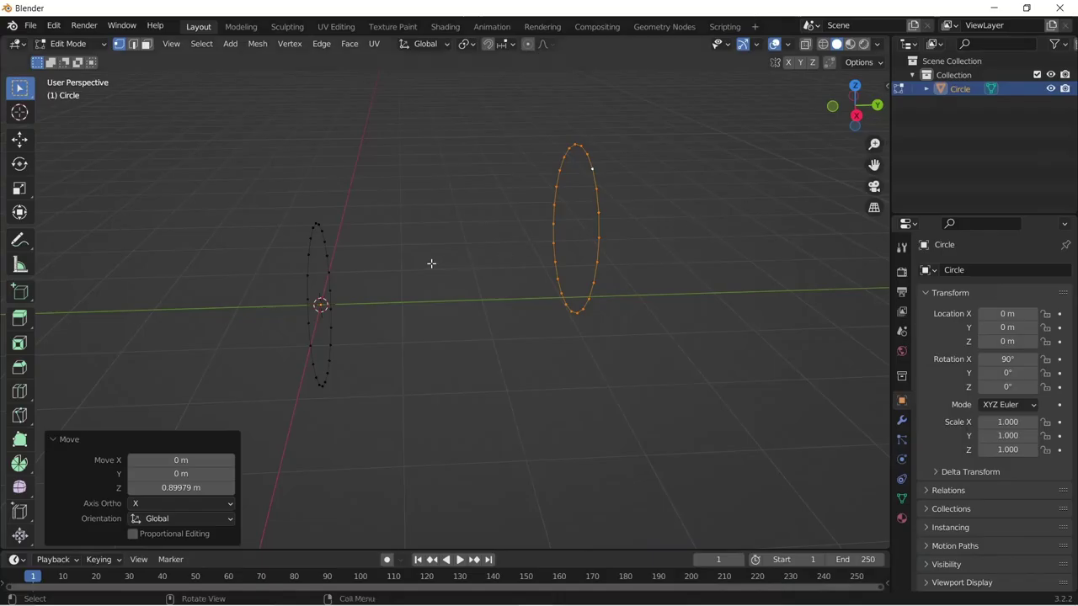
# - Bridge the two circles with LoopTools, adding segments and twist for an hourglass tube
pyautogui.press('a')
pyautogui.rightClick(455, 152)
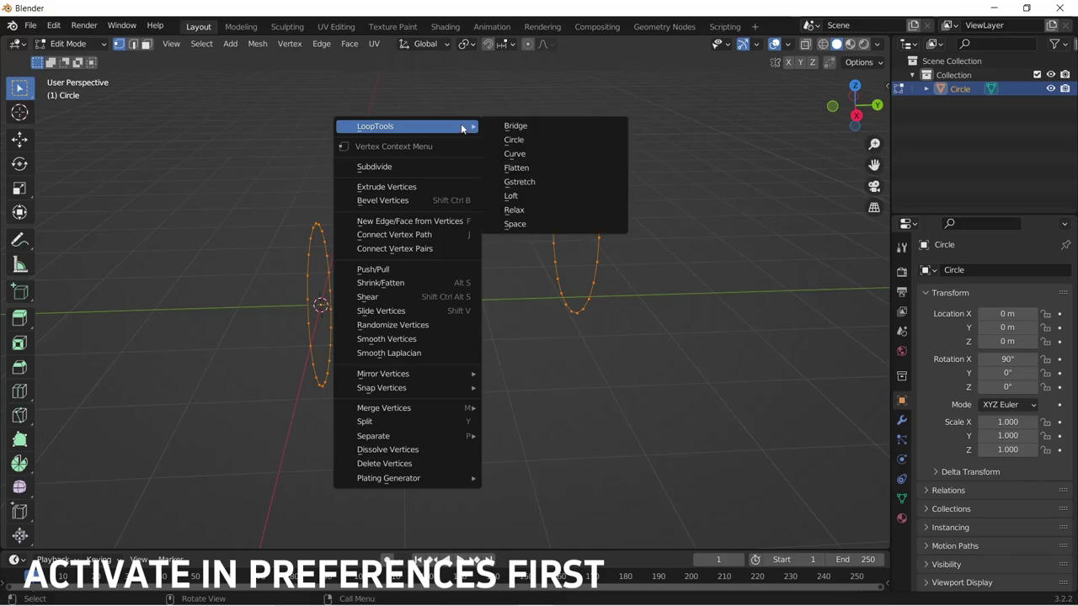
pyautogui.click(527, 127)
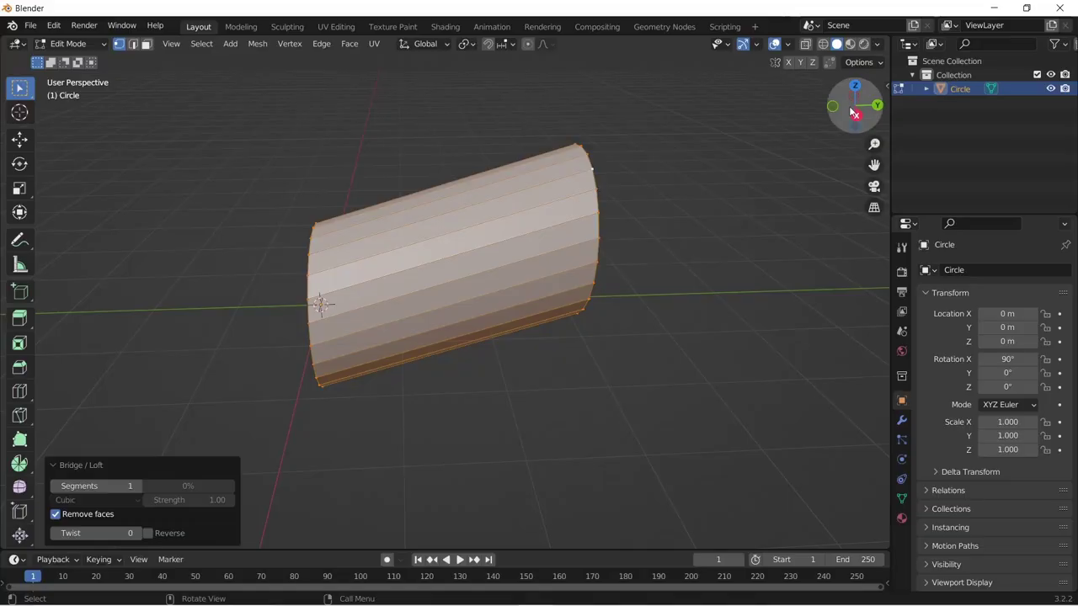
pyautogui.moveTo(850, 112); pyautogui.dragTo(854, 109)
pyautogui.moveTo(126, 486); pyautogui.dragTo(229, 486)
pyautogui.moveTo(105, 533); pyautogui.dragTo(99, 533)
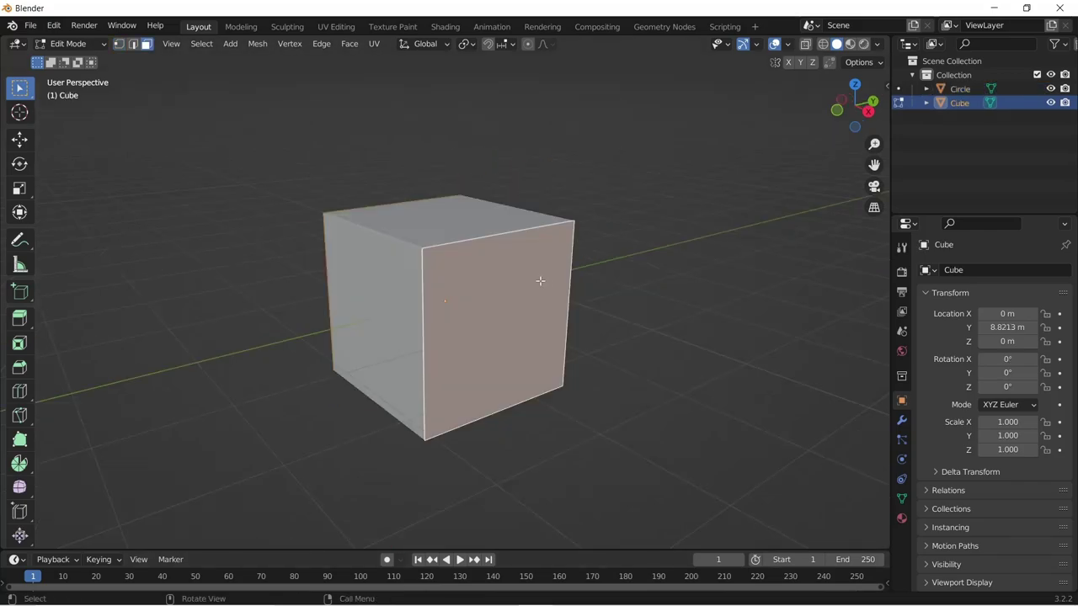
# - Inset the cube's front face and bridge it into a tunnel with LoopTools
pyautogui.press('i')
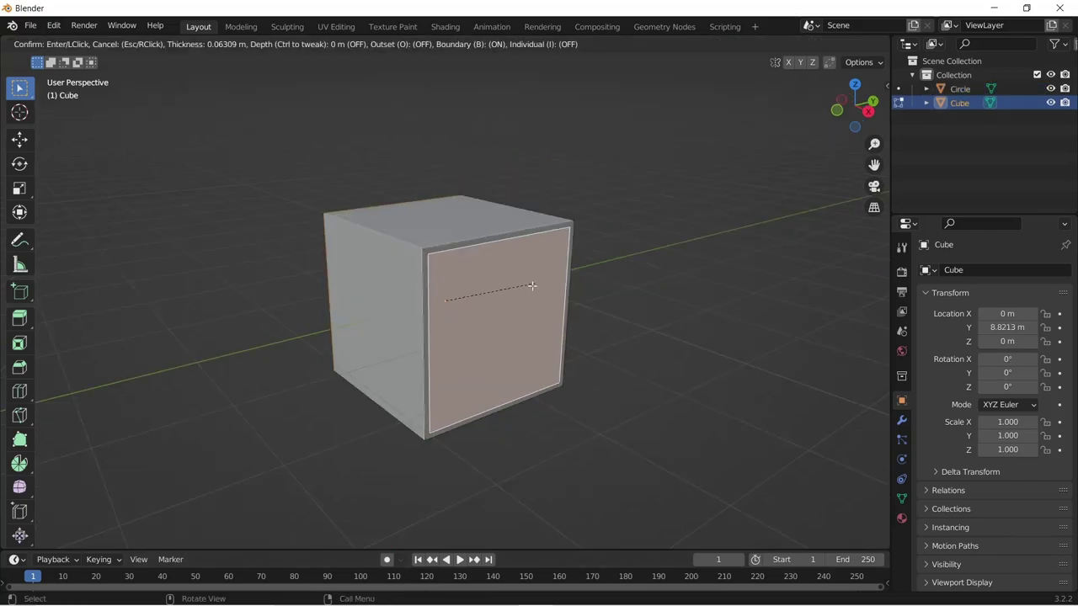
pyautogui.click(527, 289)
pyautogui.rightClick(524, 289)
pyautogui.click(607, 280)
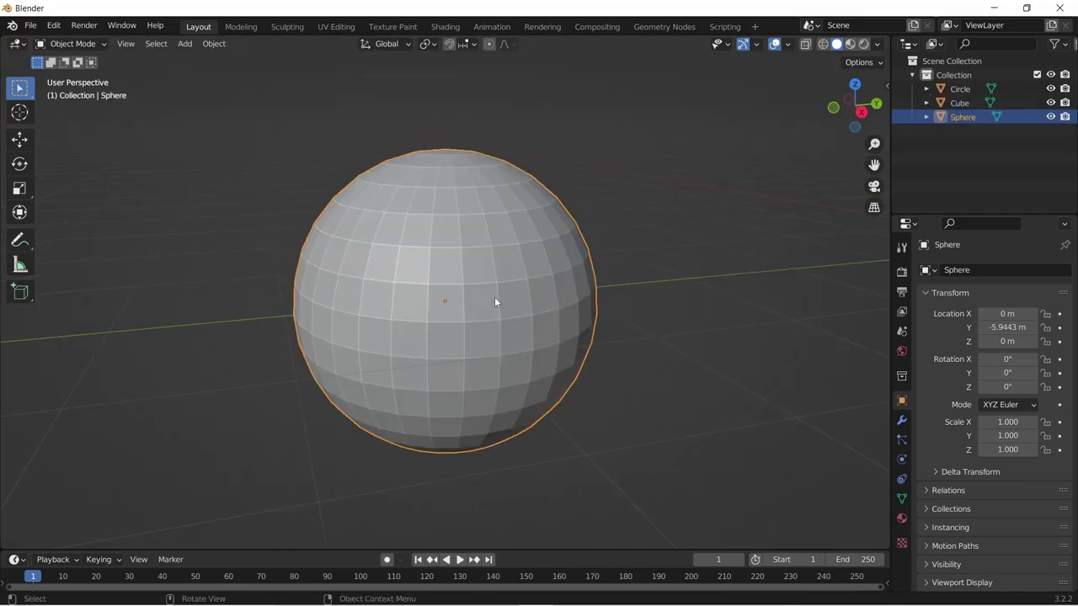
# - Flatten the selected sphere vertices into a circle with LoopTools Circle
pyautogui.press('Tab')
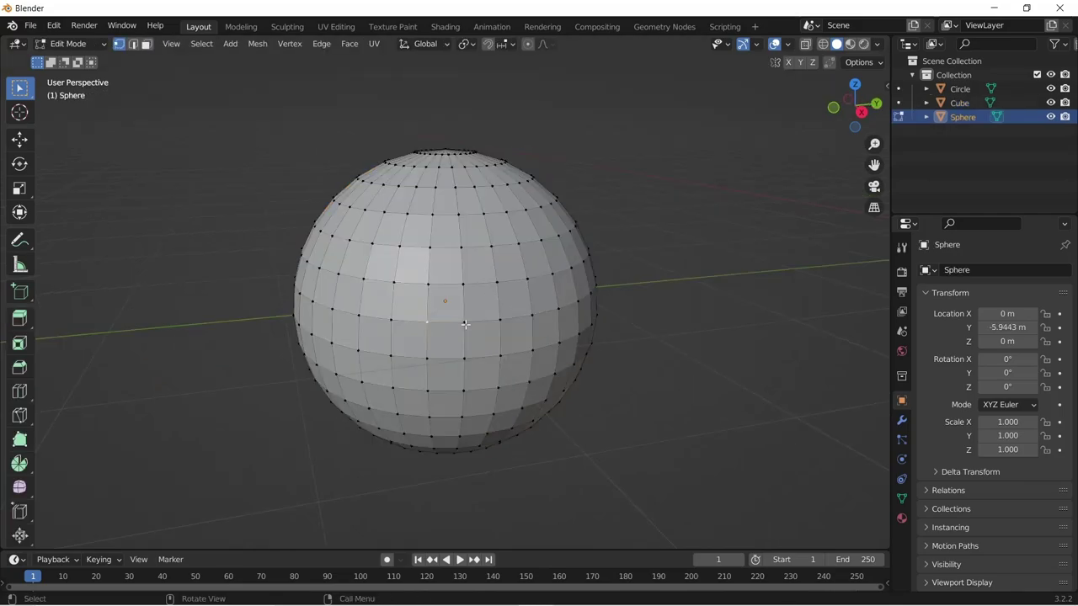
pyautogui.rightClick(465, 327)
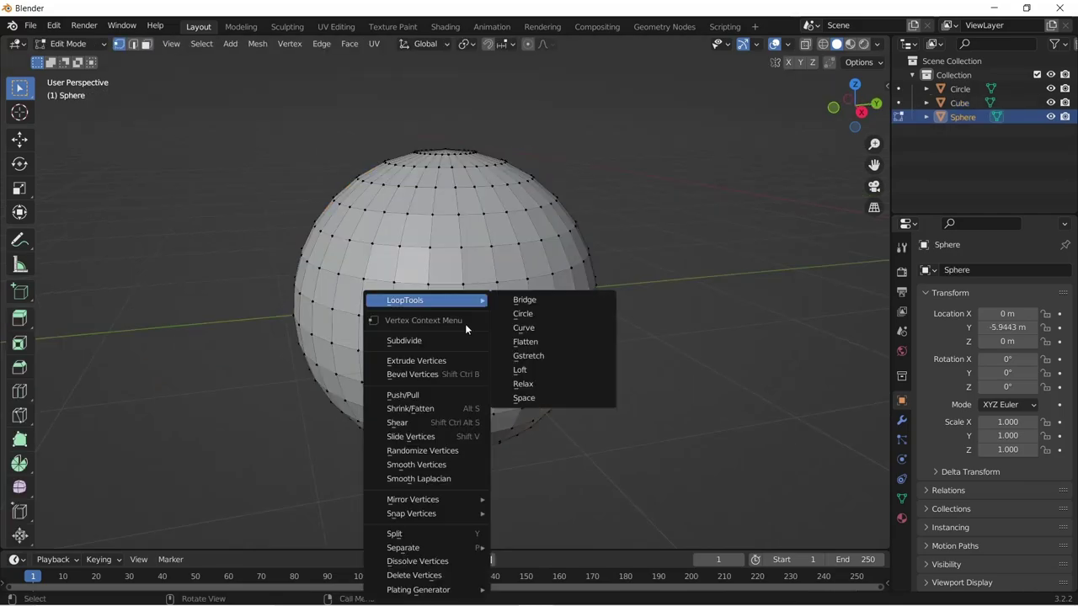
pyautogui.click(542, 315)
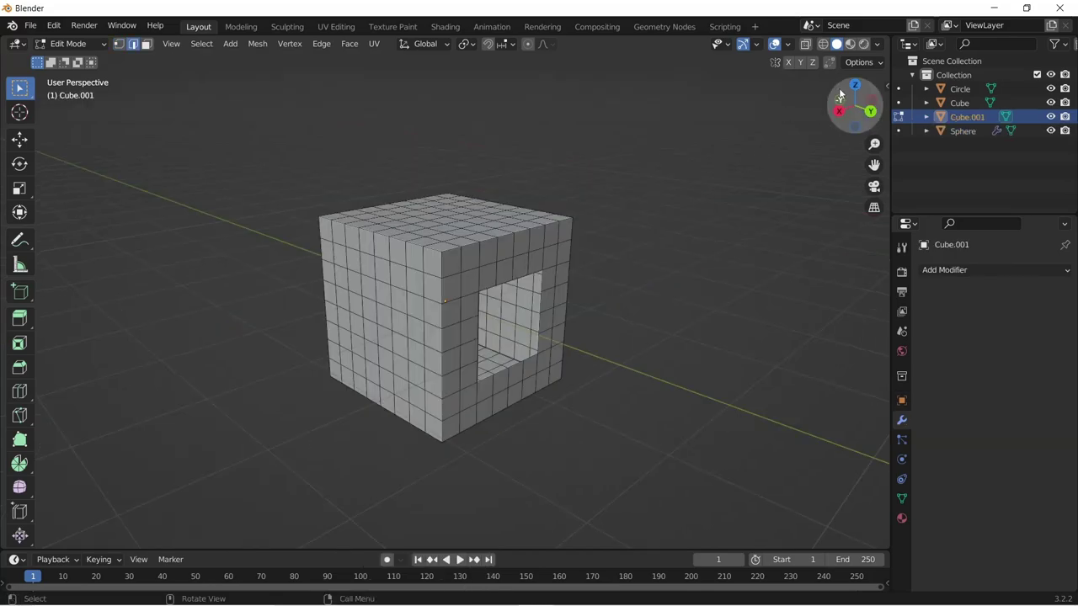
# - Select the hole's rim loop on the cube and round it with To Sphere
pyautogui.moveTo(859, 106); pyautogui.dragTo(867, 115)
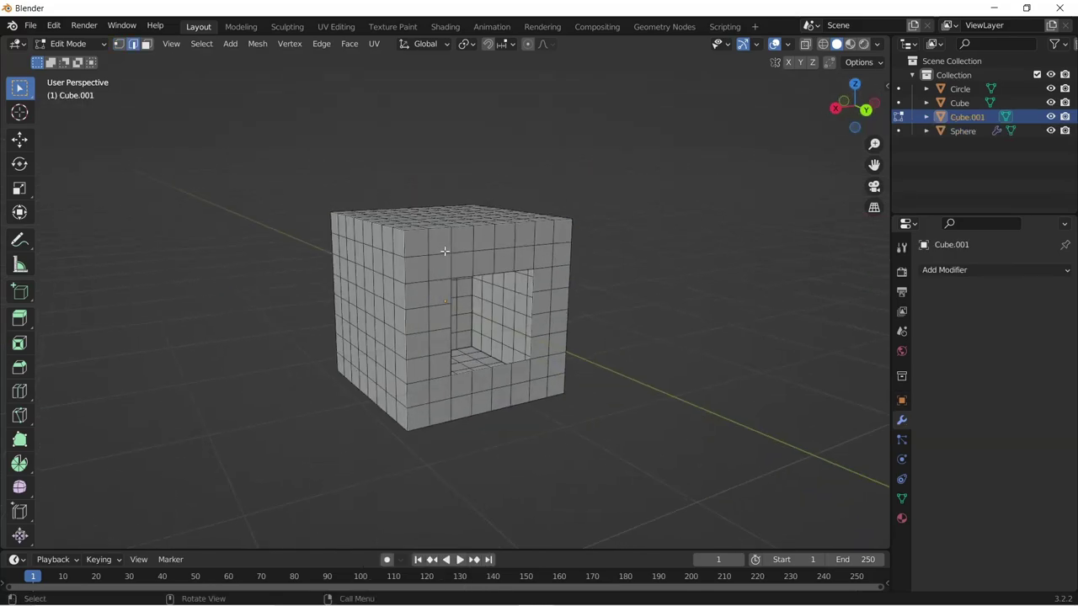
pyautogui.keyDown('alt'); pyautogui.click(460, 276); pyautogui.keyUp('alt')
pyautogui.hotkey('shift', 'alt', 's')
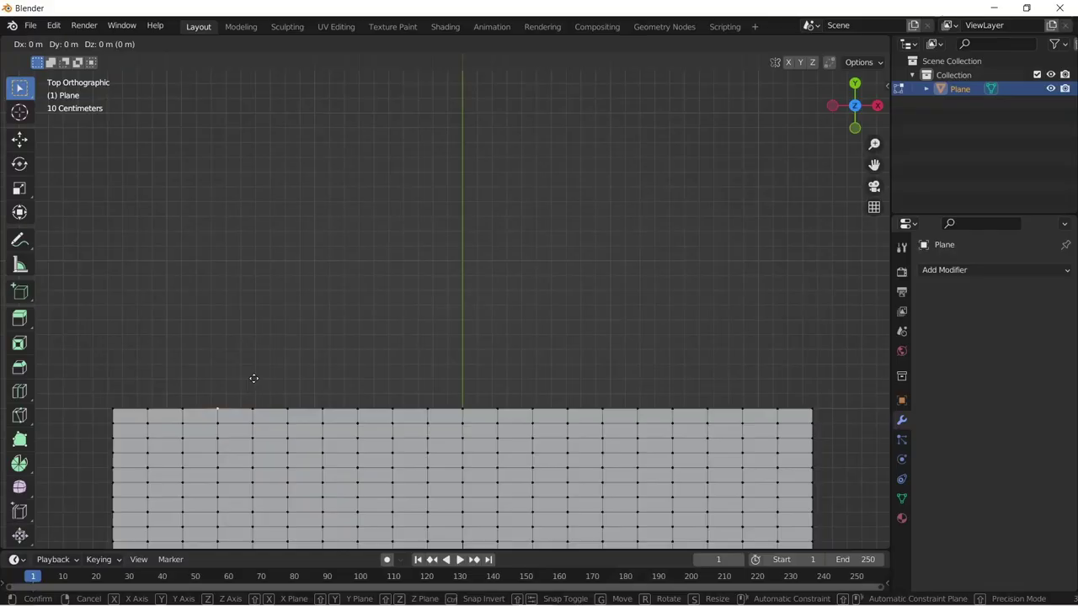
# - Raise the first two top-edge vertices of the plane into spikes along Y
pyautogui.press('g')
pyautogui.press('y')
pyautogui.click(261, 204)
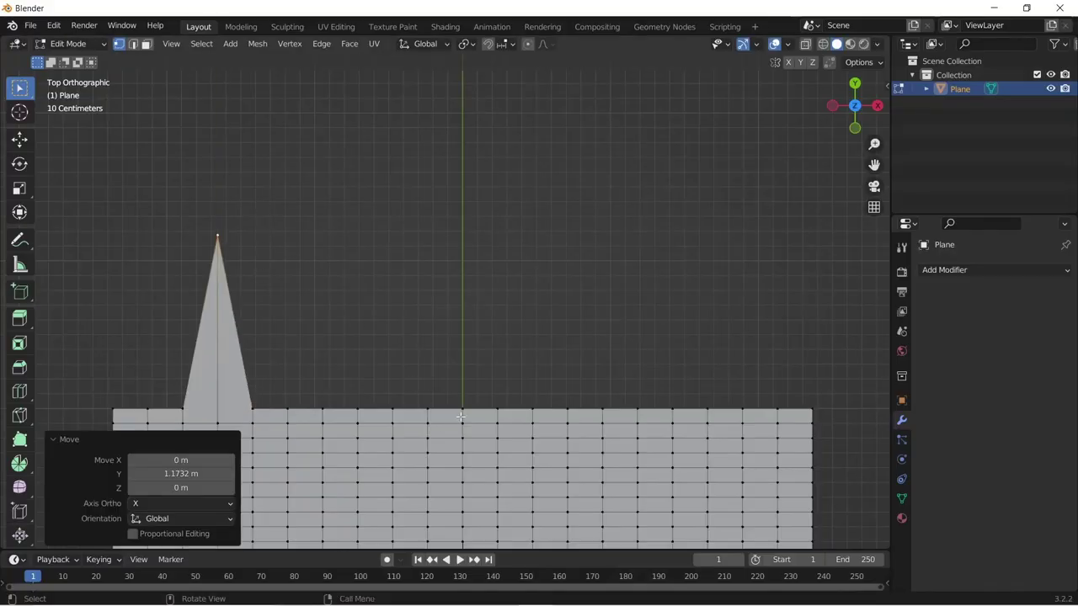
pyautogui.click(460, 412)
pyautogui.press('g')
pyautogui.press('y')
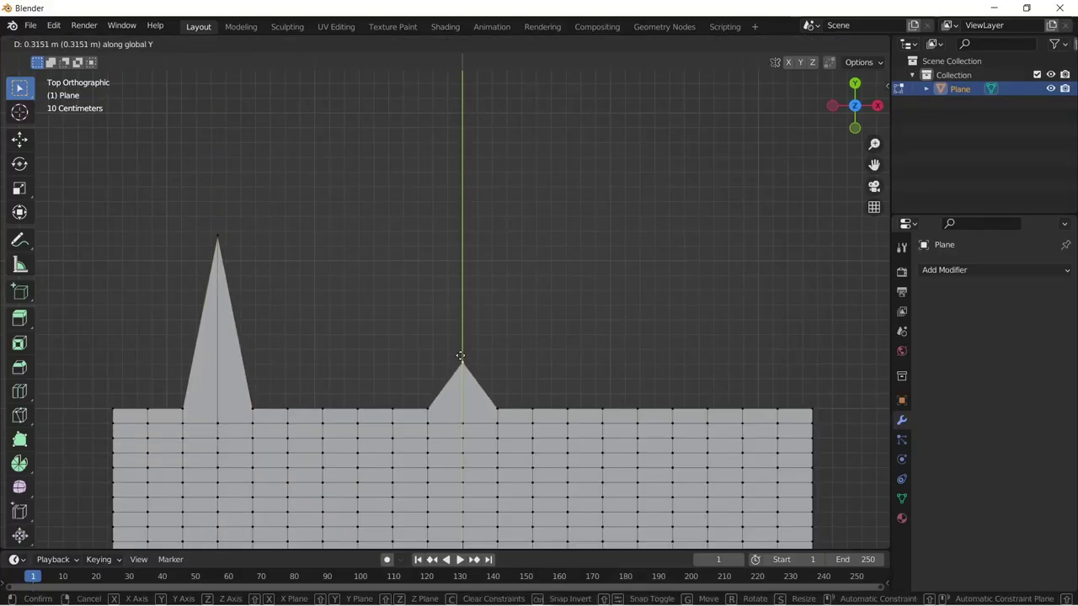
pyautogui.click(461, 351)
# - Raise a third vertex and the top-right corner into spikes, the corner tallest
pyautogui.click(632, 408)
pyautogui.press('g')
pyautogui.press('y')
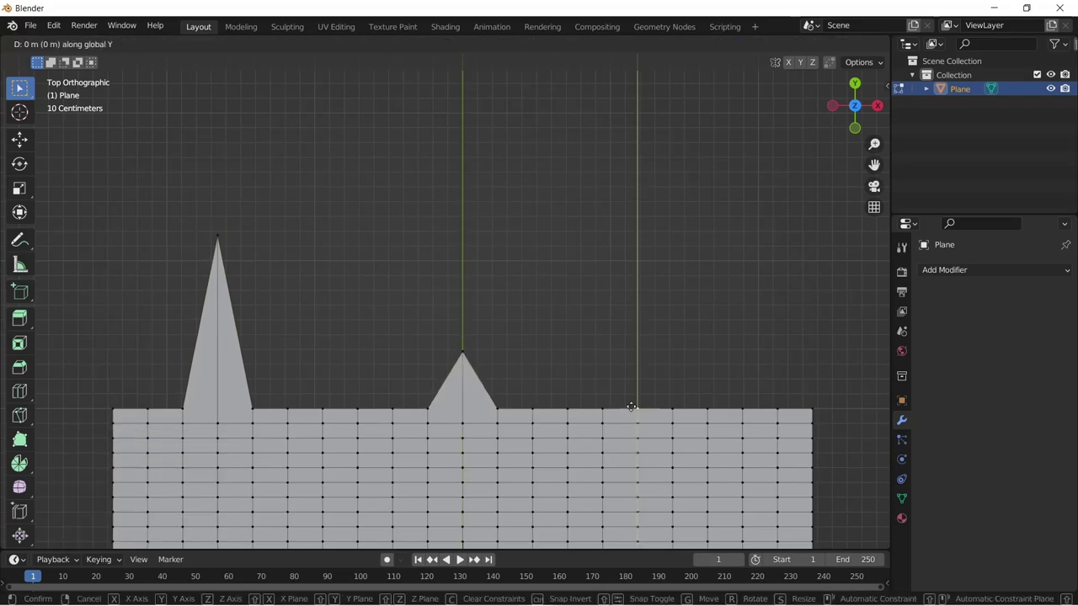
pyautogui.click(637, 307)
pyautogui.click(807, 404)
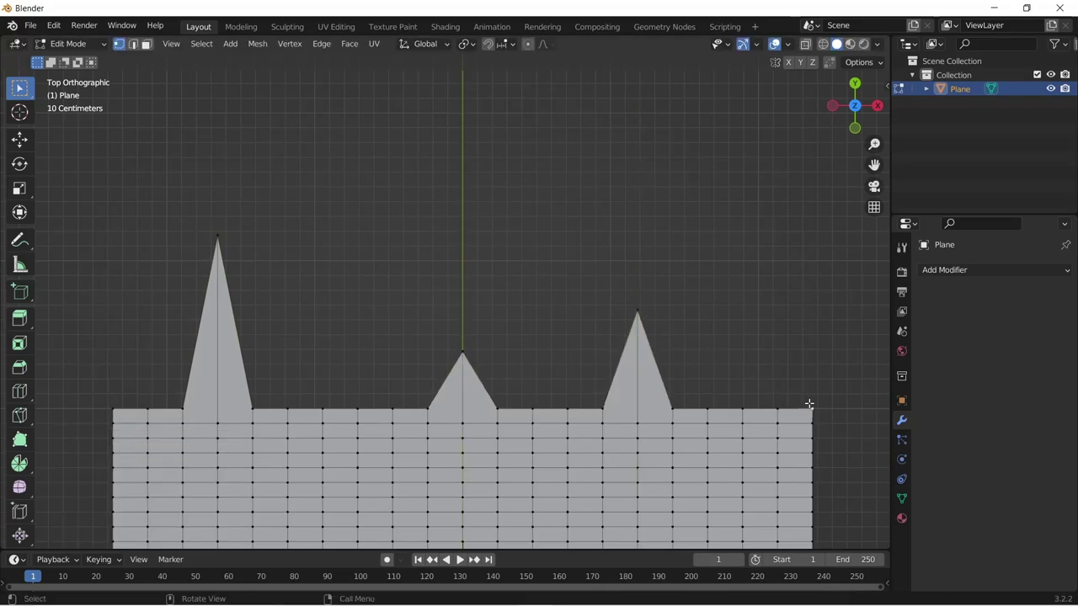
pyautogui.press('g')
pyautogui.press('y')
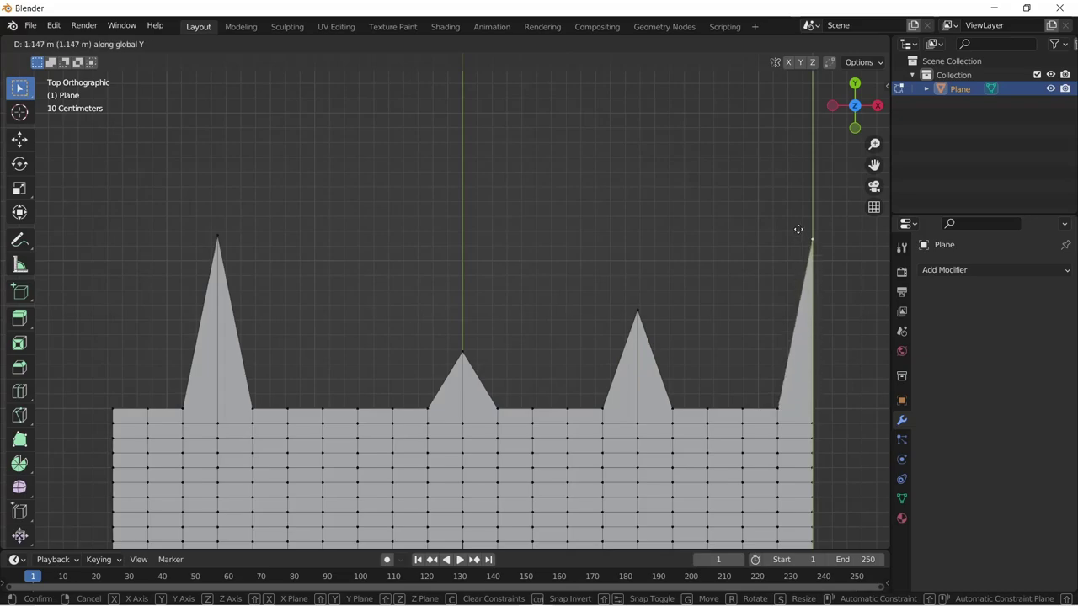
pyautogui.click(800, 231)
# - Select the spike tips and smooth them into a curve with LoopTools Curve
pyautogui.keyDown('shift'); pyautogui.click(636, 313); pyautogui.keyUp('shift')
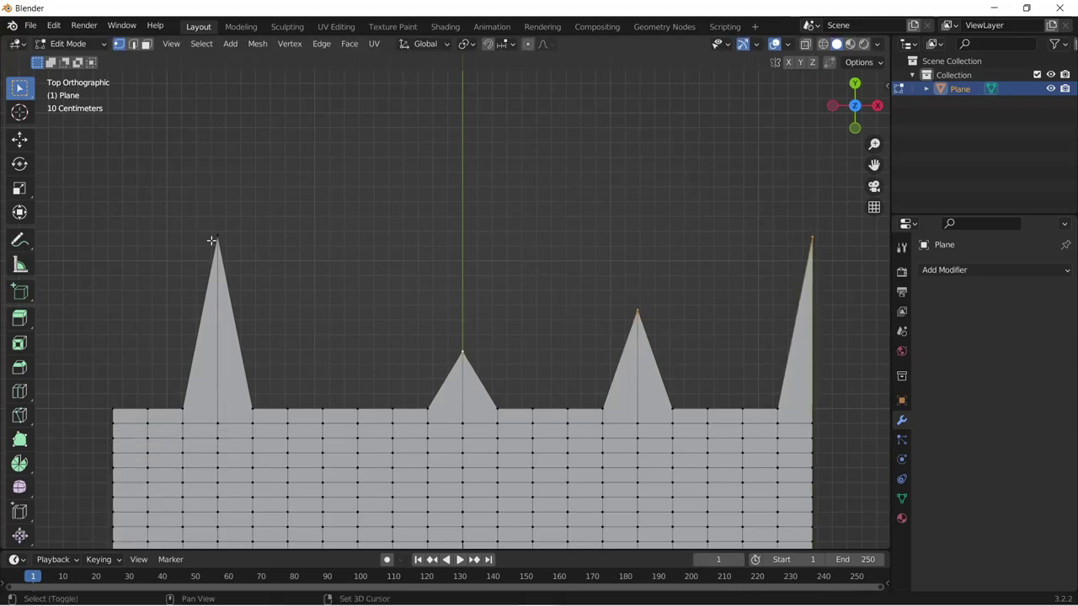
pyautogui.keyDown('shift'); pyautogui.click(212, 242); pyautogui.keyUp('shift')
pyautogui.rightClick(537, 101)
pyautogui.moveTo(539, 68)
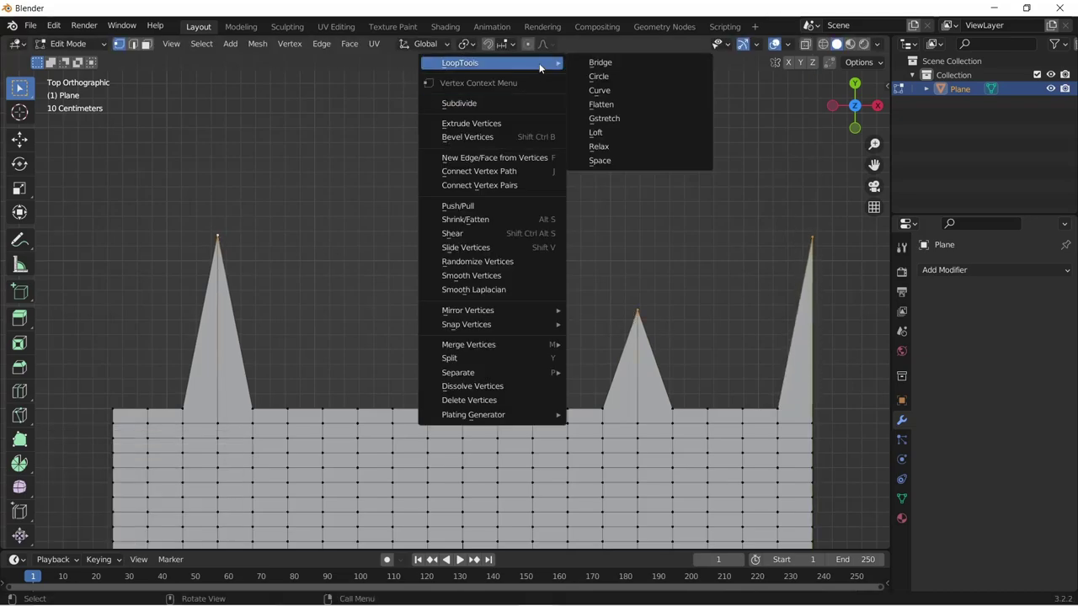
pyautogui.click(599, 90)
pyautogui.press('n')
pyautogui.scroll(-2, 345, 349)
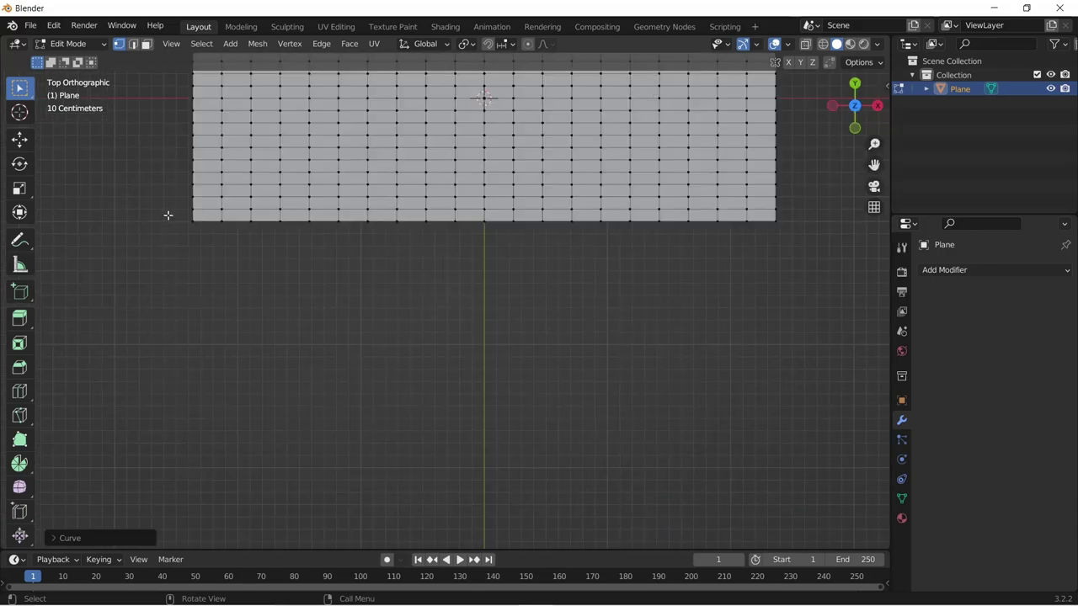
# - Select the bottom vertex row and set LoopTools Gstretch to use Annotation guides
pyautogui.moveTo(168, 216); pyautogui.dragTo(797, 294)
pyautogui.press('n')
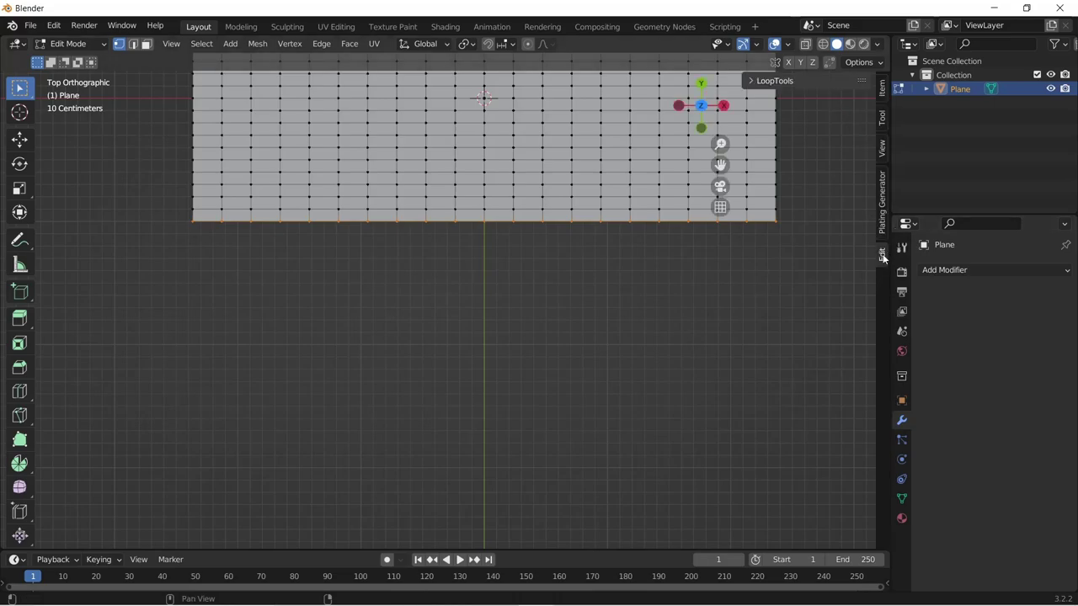
pyautogui.click(750, 81)
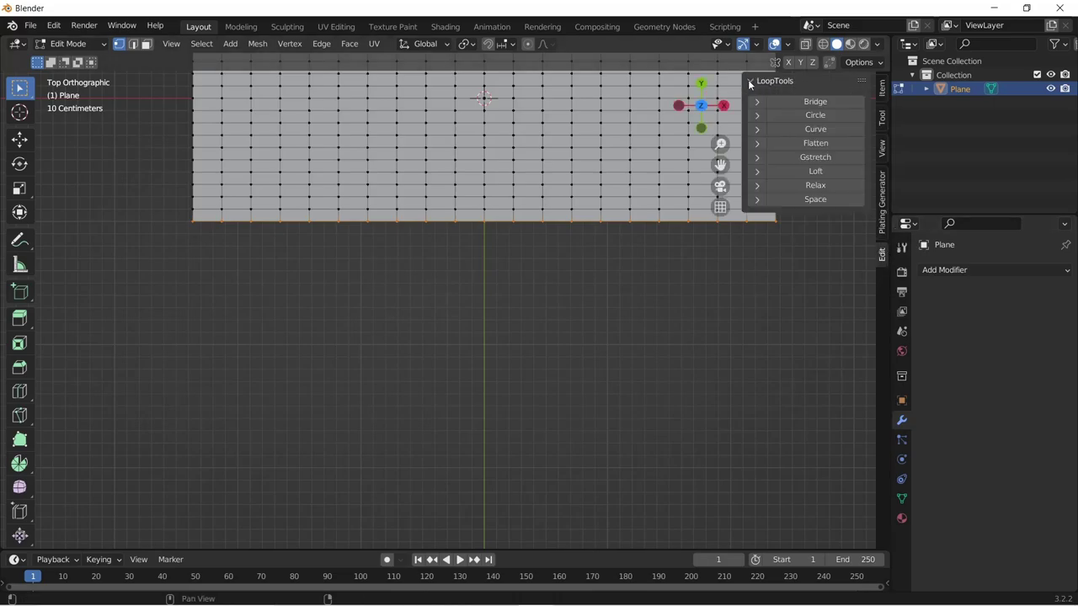
pyautogui.click(759, 157)
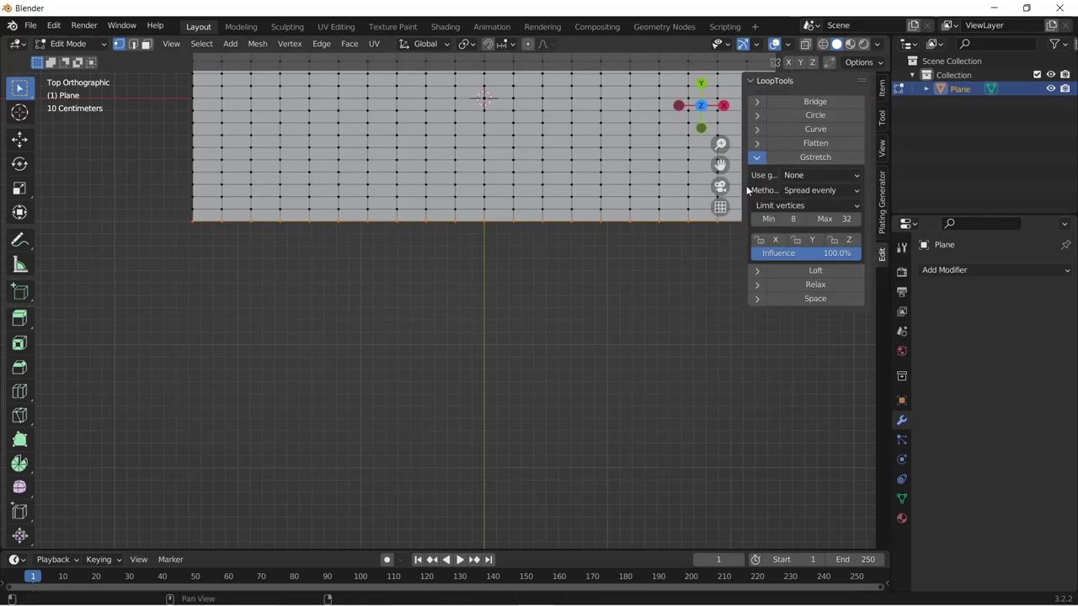
pyautogui.moveTo(746, 185); pyautogui.dragTo(717, 185)
pyautogui.click(822, 174)
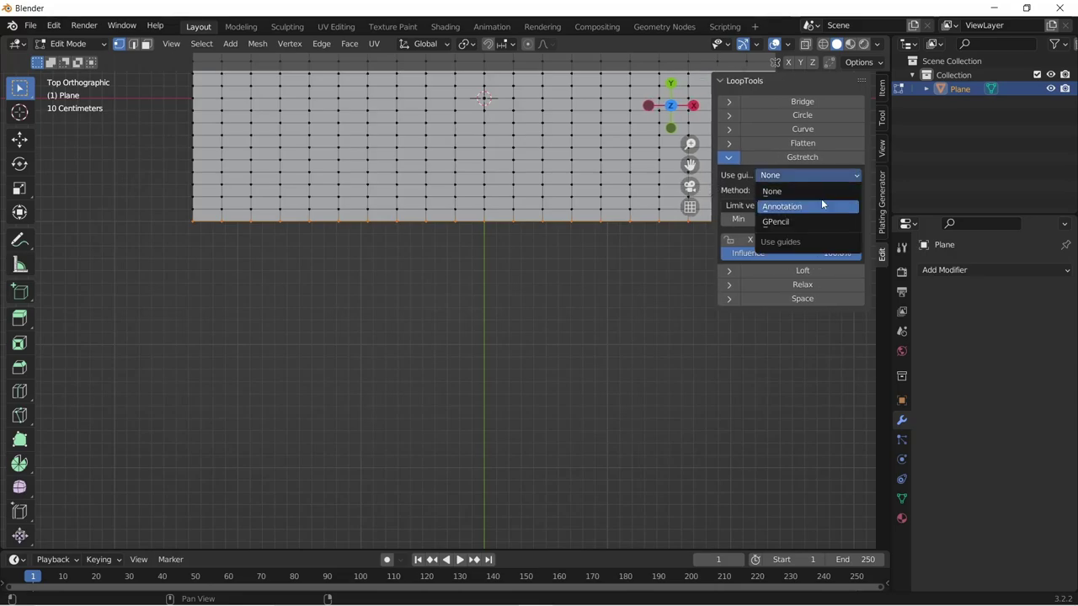
pyautogui.click(809, 207)
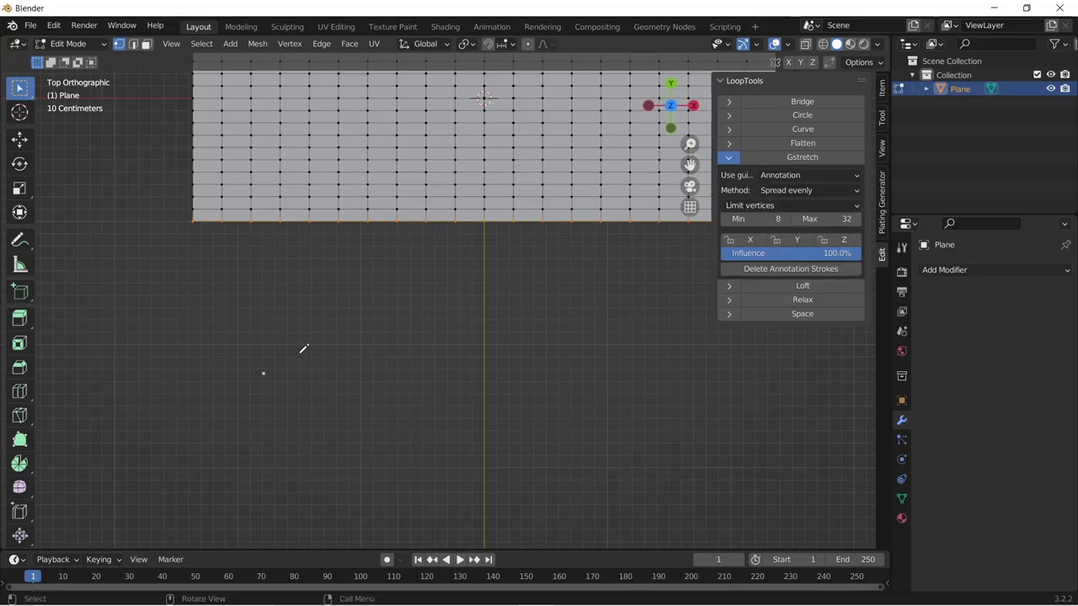
# - Draw a wavy guide stroke, run Gstretch along it, then delete the annotation stroke
pyautogui.moveTo(513, 388)
pyautogui.mouseDown()
pyautogui.moveTo(689, 413)
pyautogui.moveTo(764, 383)
pyautogui.mouseUp()
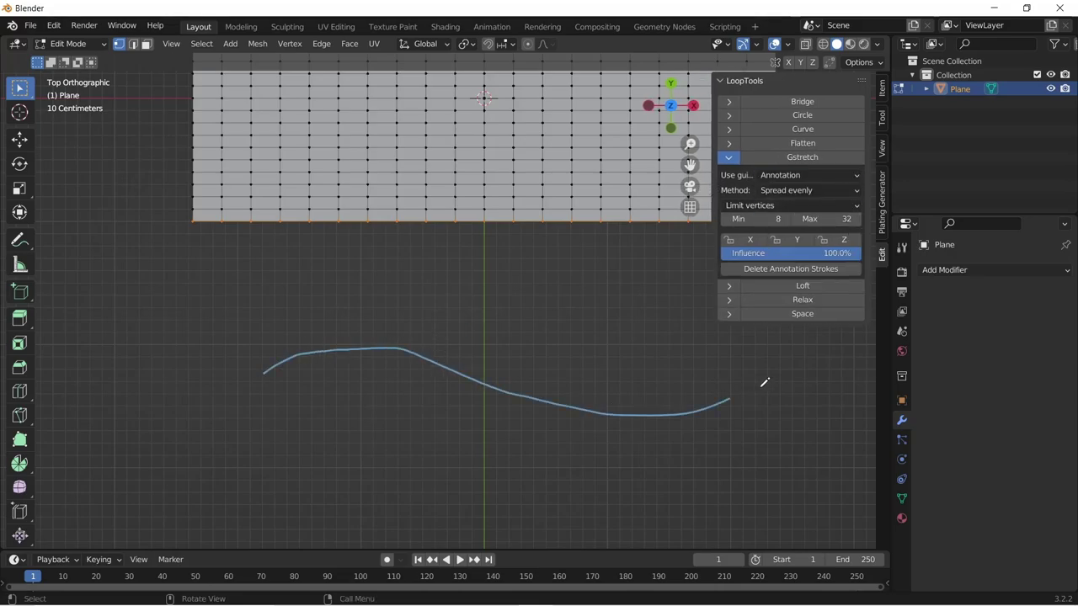
pyautogui.click(783, 159)
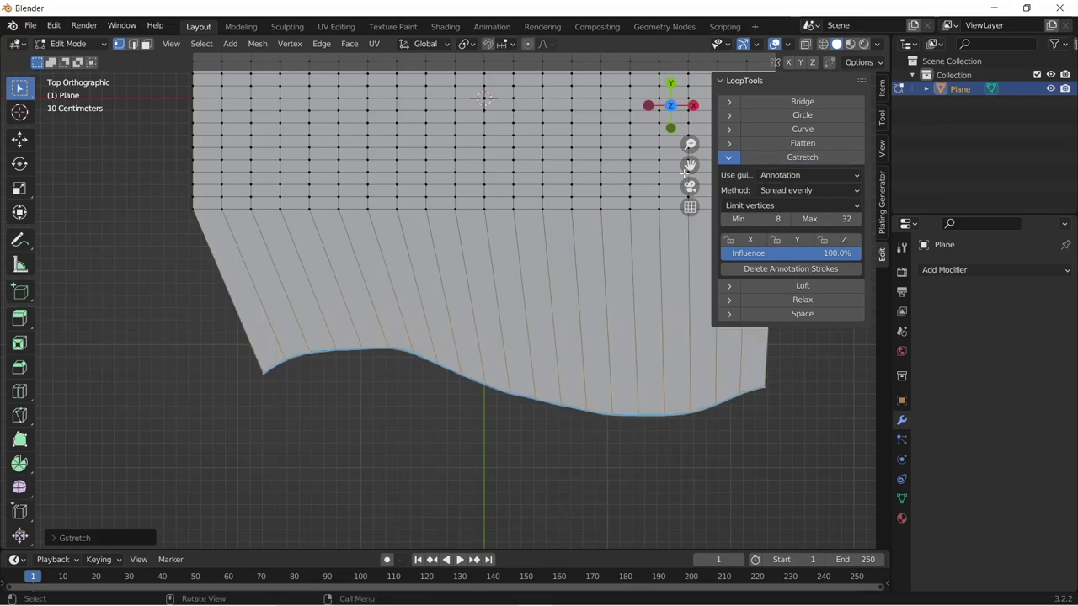
pyautogui.press('n')
pyautogui.press('n')
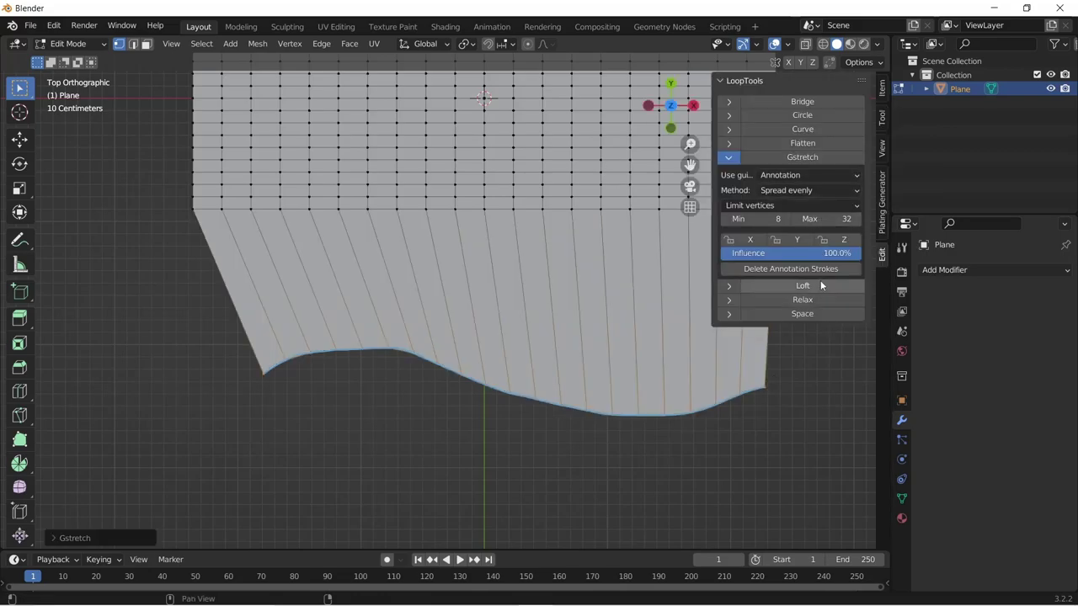
pyautogui.click(821, 269)
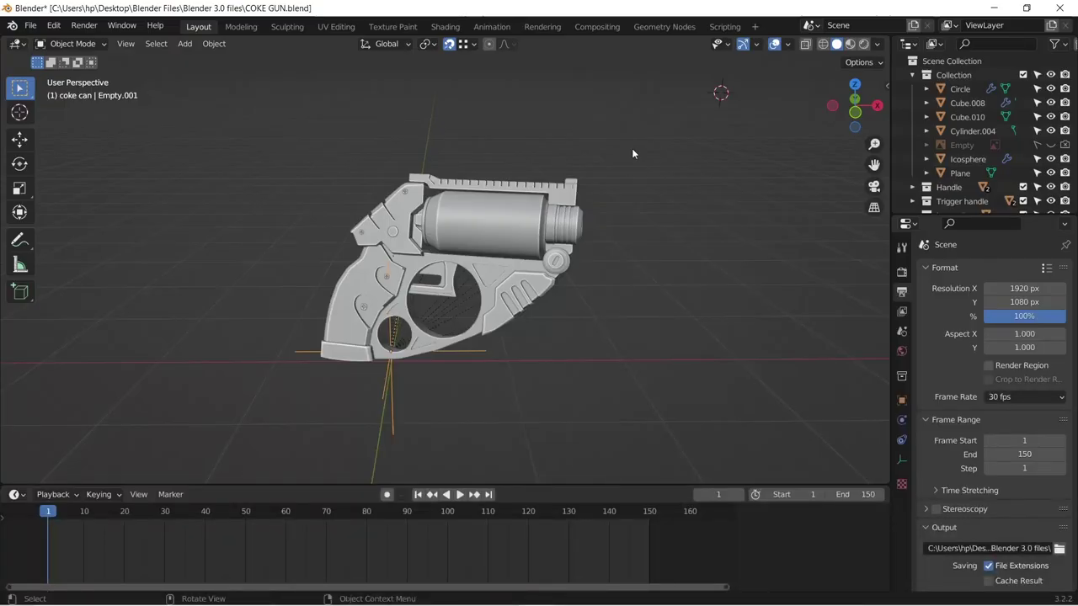
# - Preview the Shift+S snap pie, then return the 3D cursor to the world origin
pyautogui.hotkey('shift', 's')
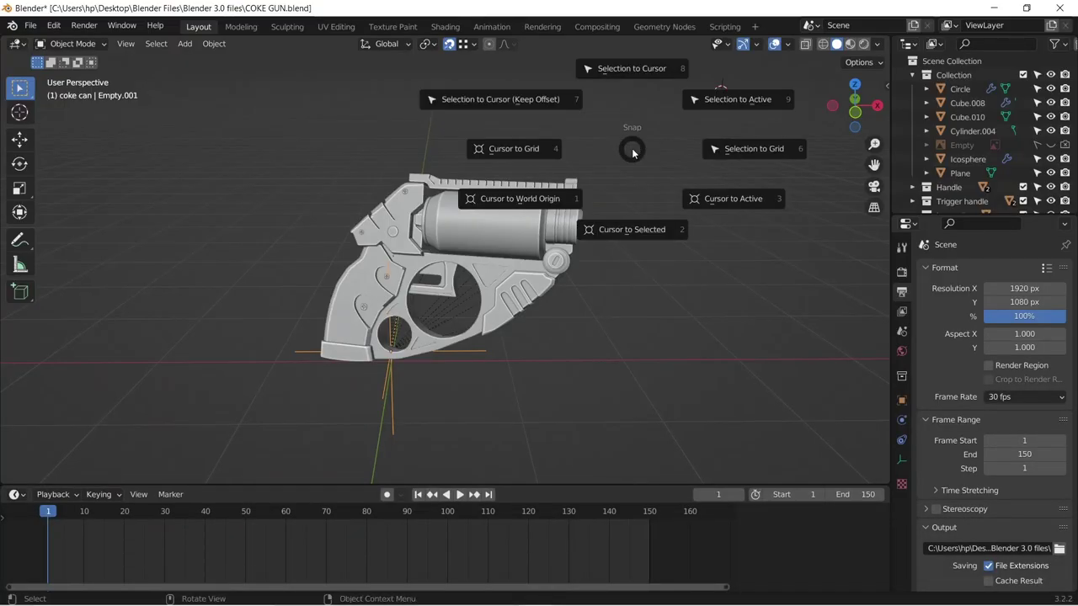
pyautogui.press('Escape')
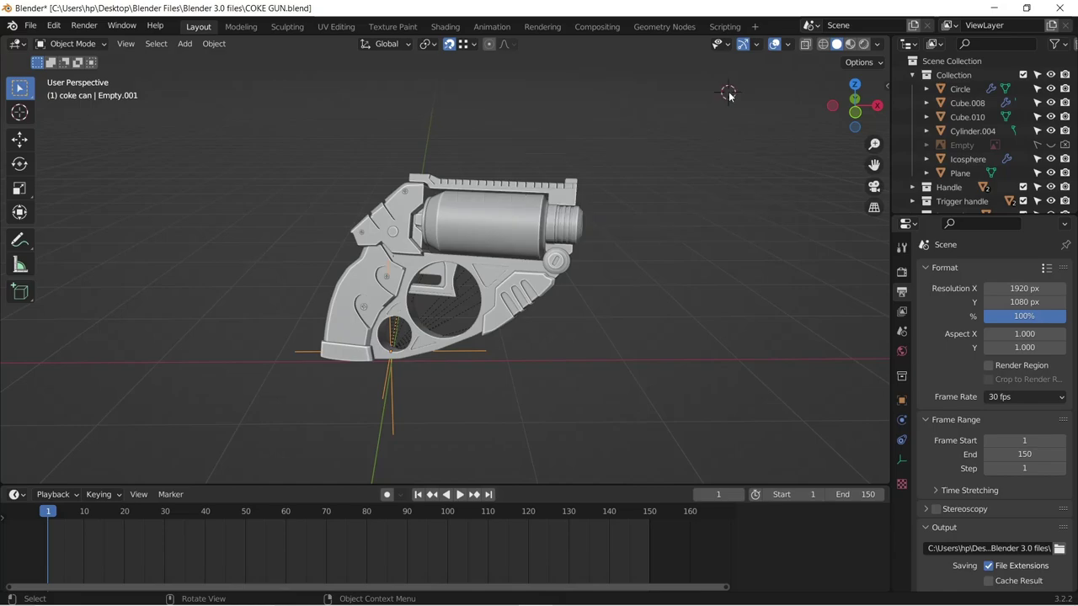
pyautogui.hotkey('shift', 'c')
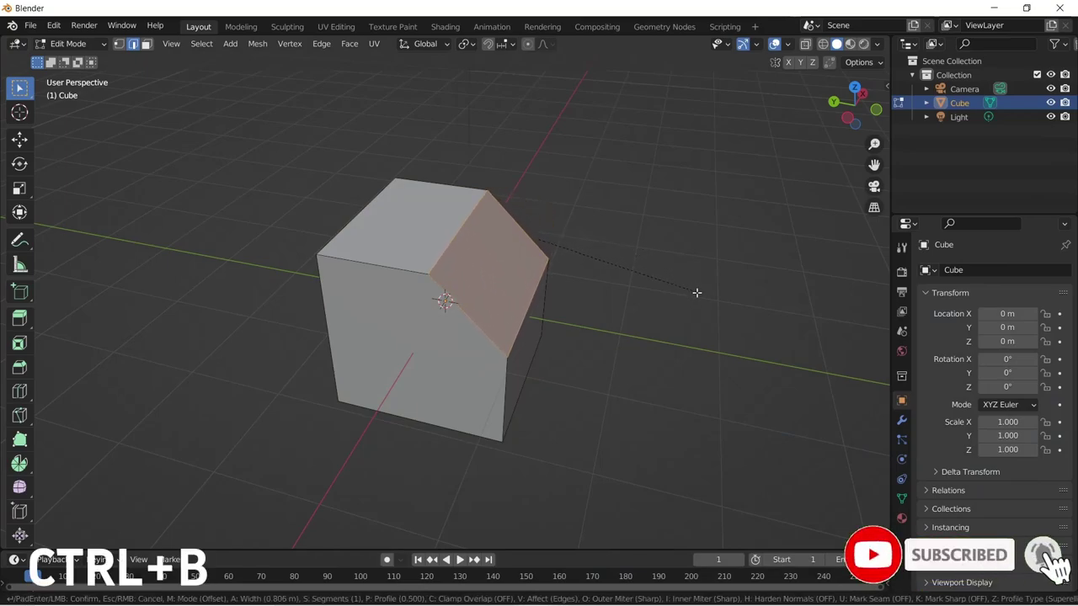
# - Bevel the cube edge with five segments and a concave profile
pyautogui.scroll(2, 832, 187)
pyautogui.scroll(2, 832, 186)
pyautogui.press('p')
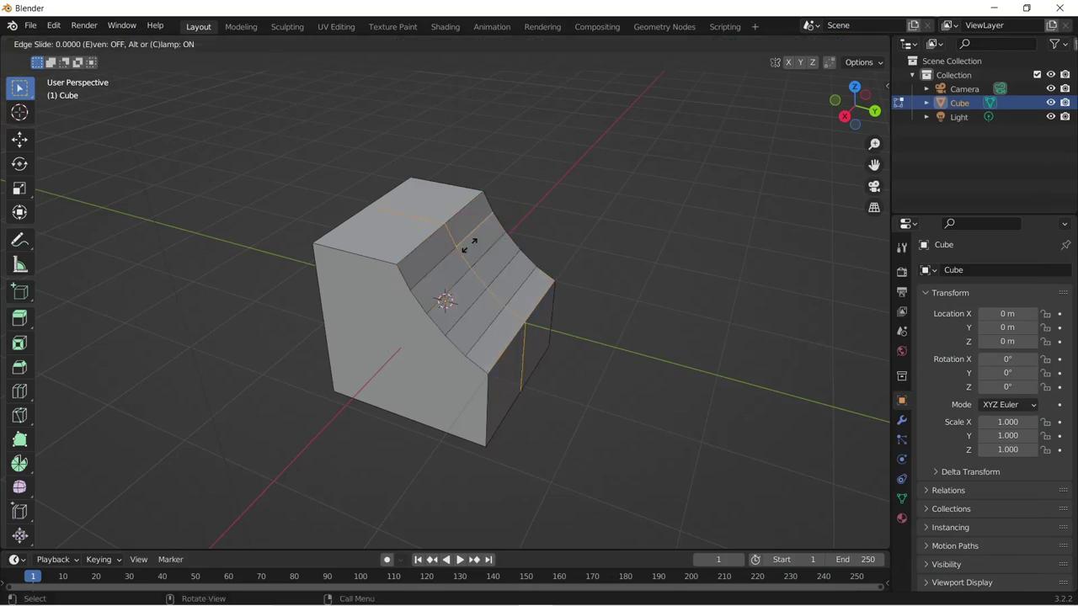
# - Add an edge loop around the cube, check front and back views, and cancel a rip
pyautogui.click(469, 245)
pyautogui.press('KP_1')
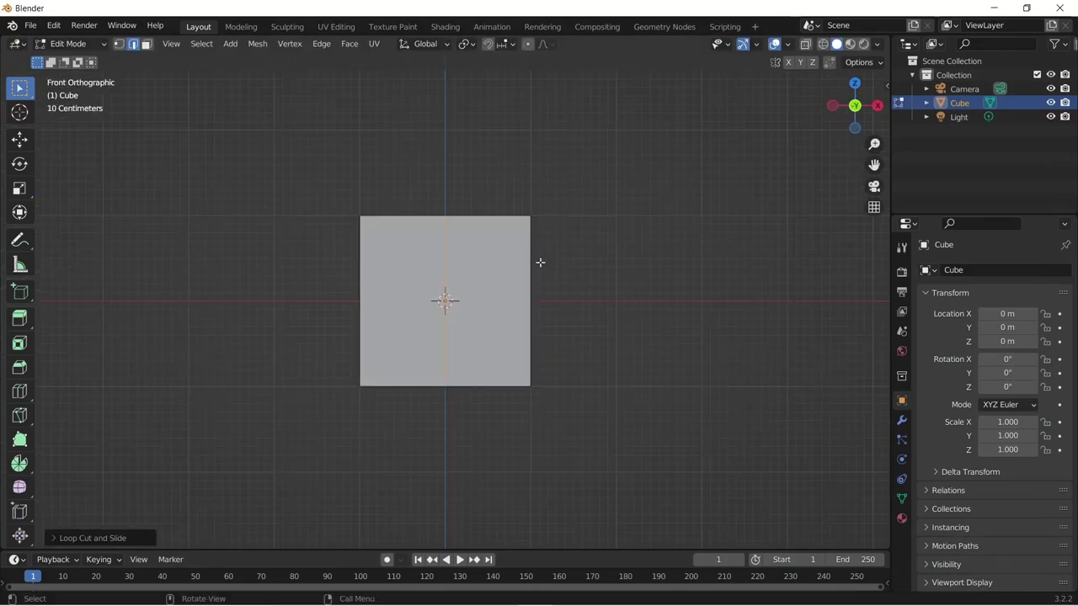
pyautogui.press('ctrl+KP_1')
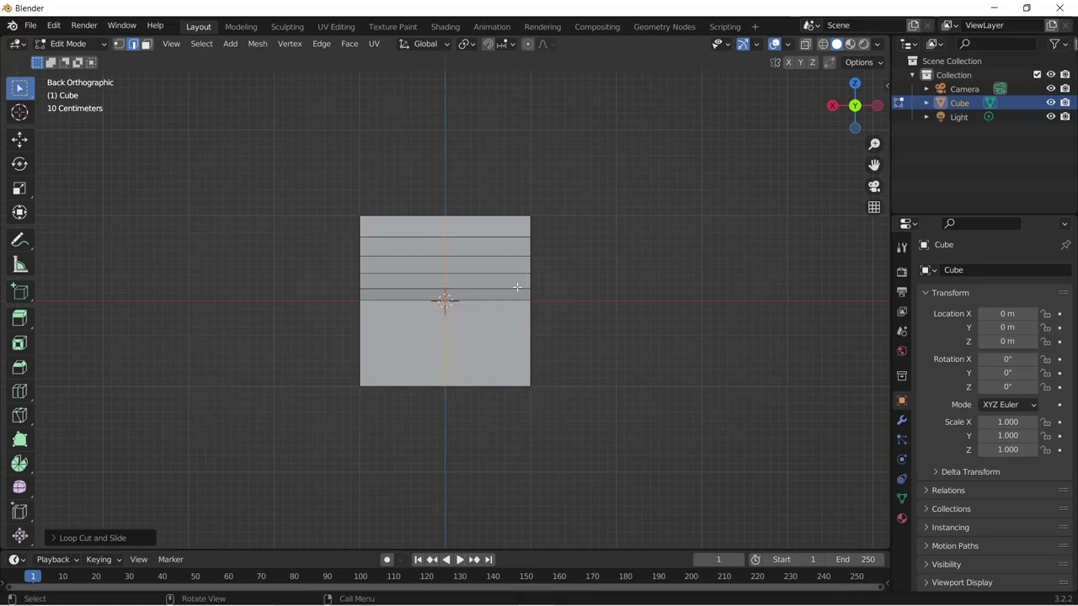
pyautogui.scroll(2, 512, 291)
pyautogui.press('v')
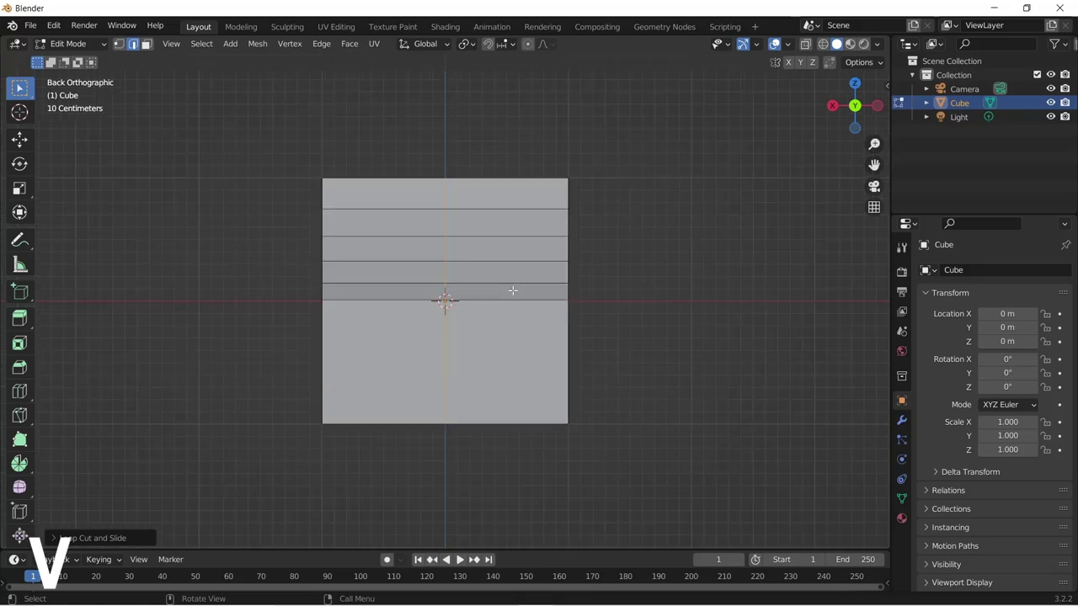
pyautogui.rightClick(508, 274)
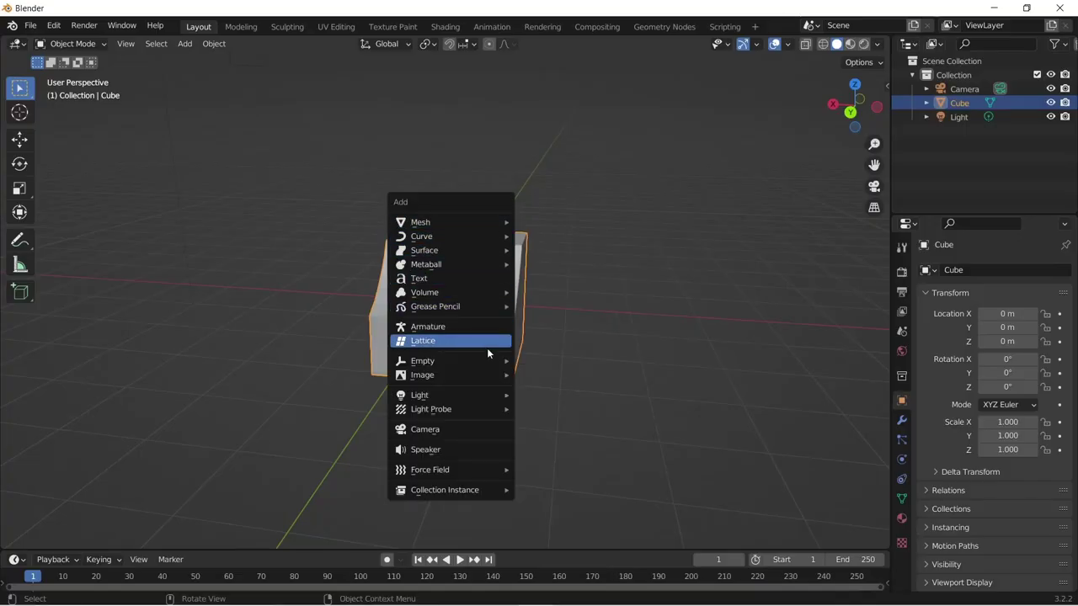
# - Add a Plain Axes empty and scale it up
pyautogui.moveTo(487, 361)
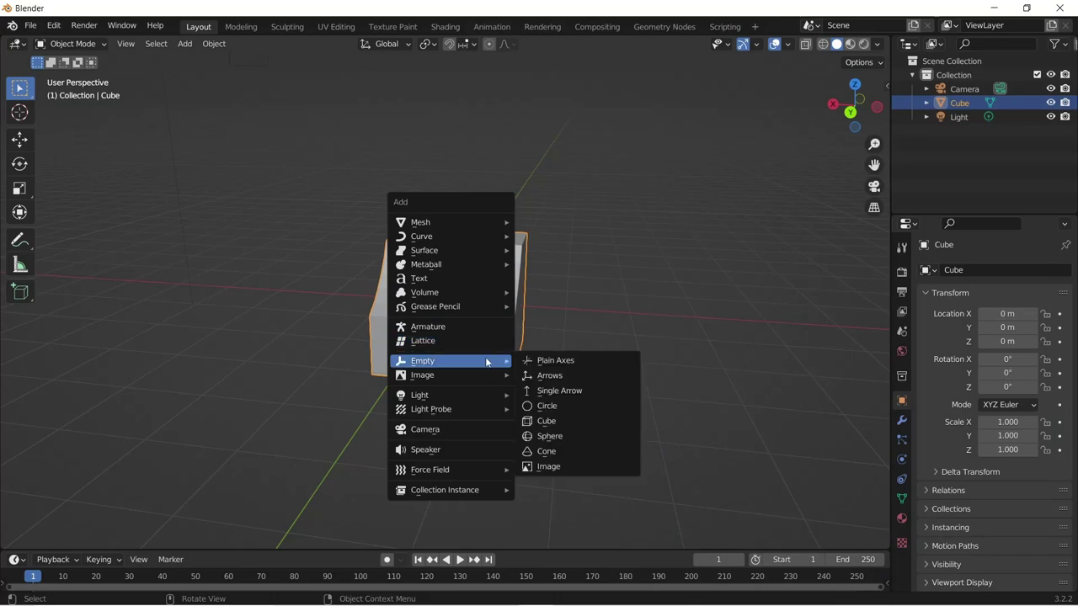
pyautogui.click(565, 362)
pyautogui.press('s')
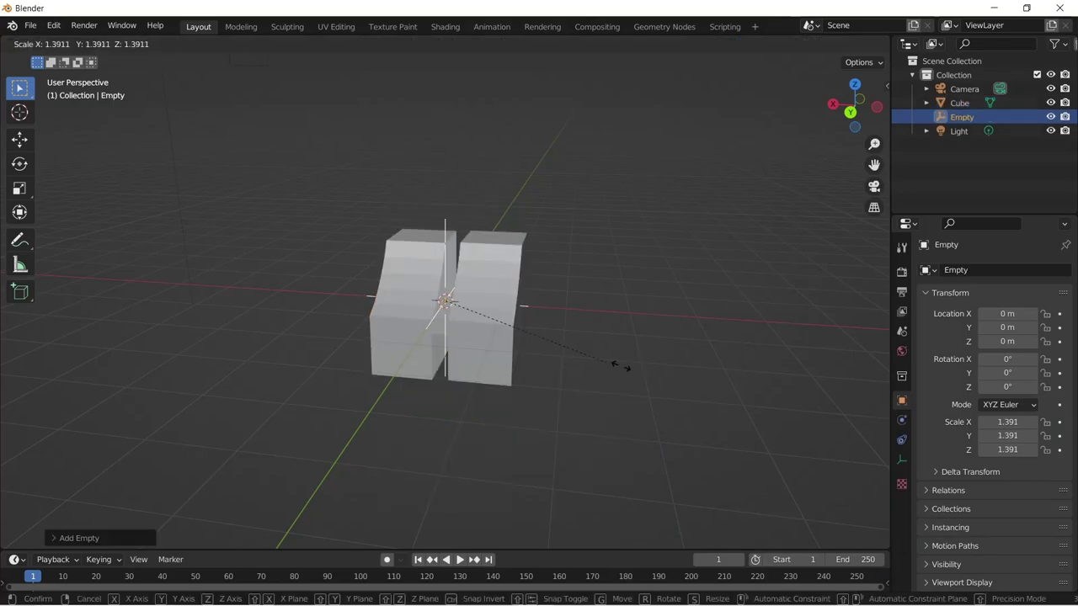
pyautogui.click(829, 379)
# - Parent the camera to the empty with Object parenting
pyautogui.moveTo(829, 378); pyautogui.dragTo(873, 164, button='middle')
pyautogui.moveTo(873, 164); pyautogui.dragTo(922, 165)
pyautogui.click(127, 154)
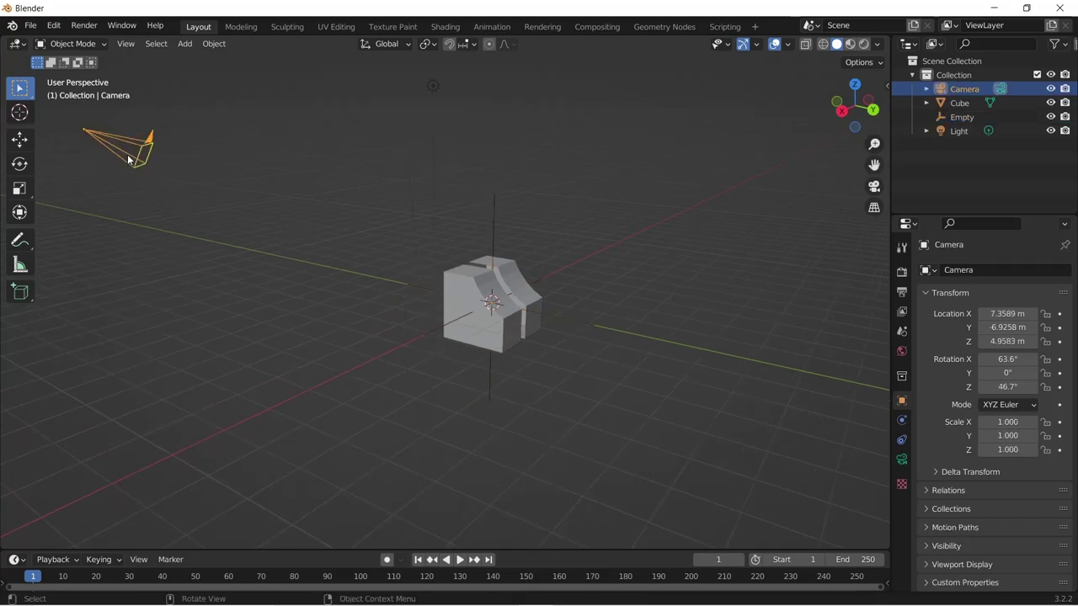
pyautogui.keyDown('shift'); pyautogui.click(493, 216); pyautogui.keyUp('shift')
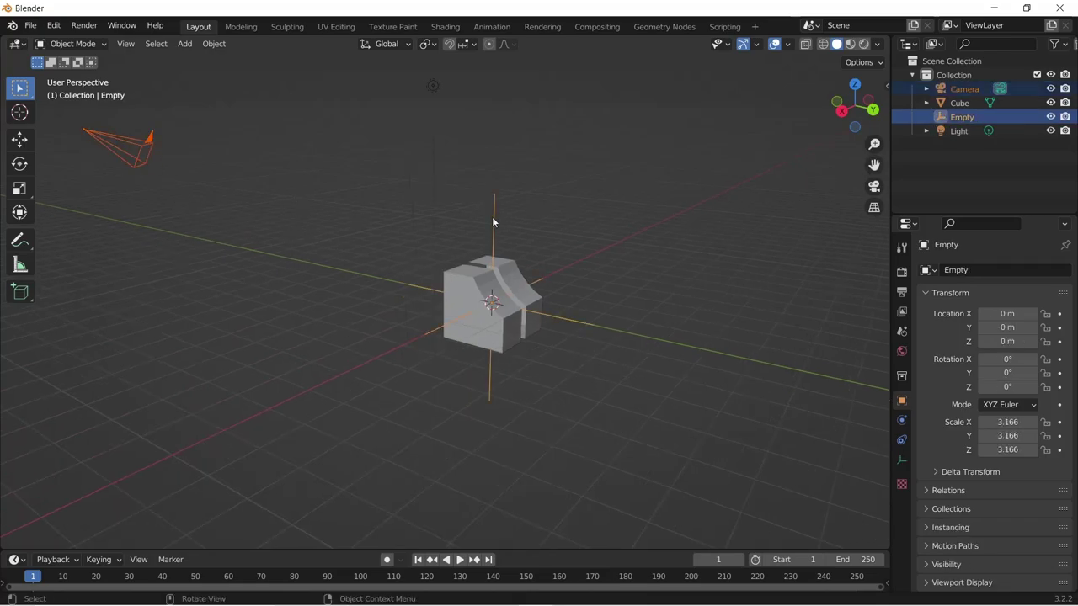
pyautogui.hotkey('ctrl', 'p')
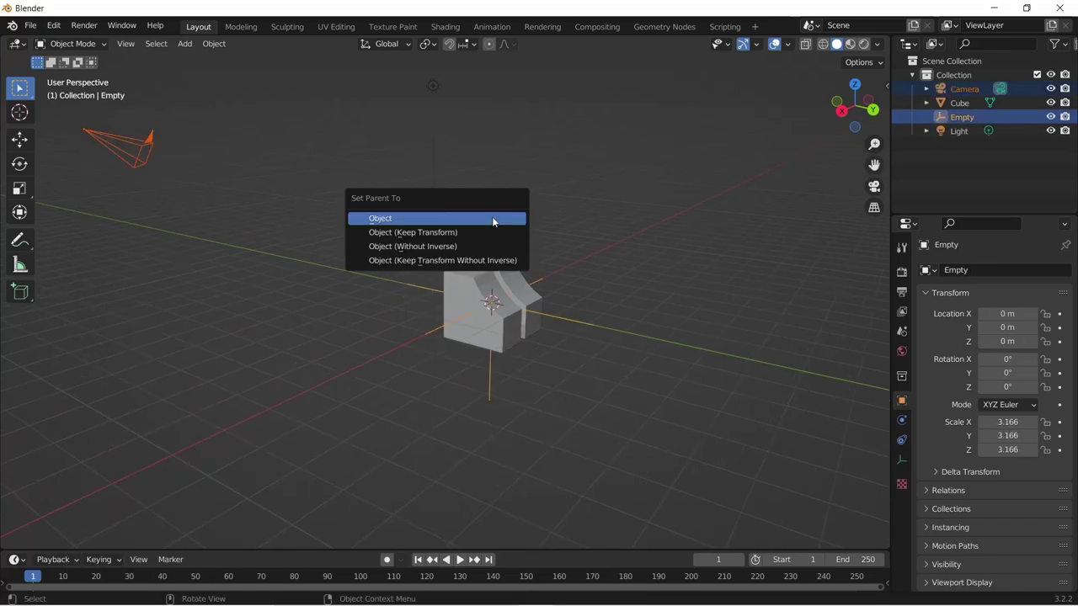
pyautogui.click(492, 219)
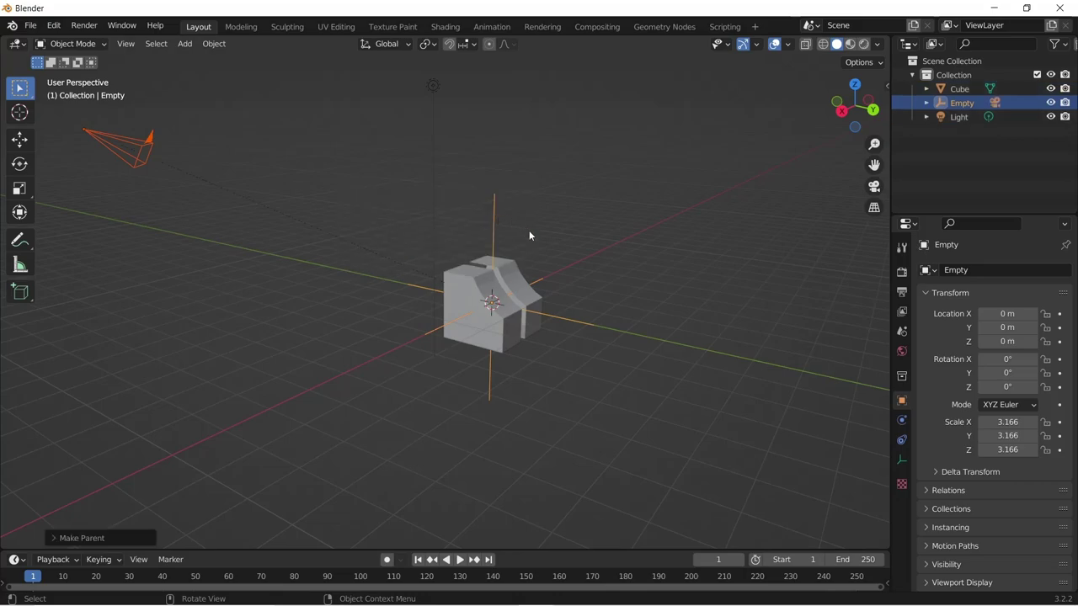
# - Keyframe the empty at the start, then rotate it 360° on Z and keyframe at frame 190
pyautogui.moveTo(300, 552); pyautogui.dragTo(308, 514)
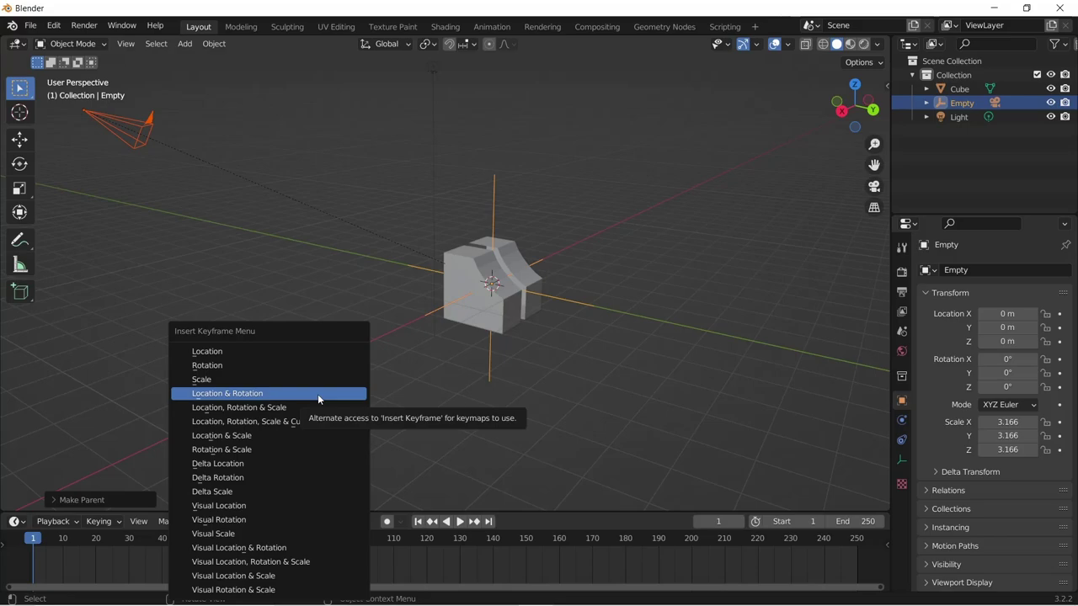
pyautogui.click(318, 394)
pyautogui.click(660, 536)
pyautogui.write('r')
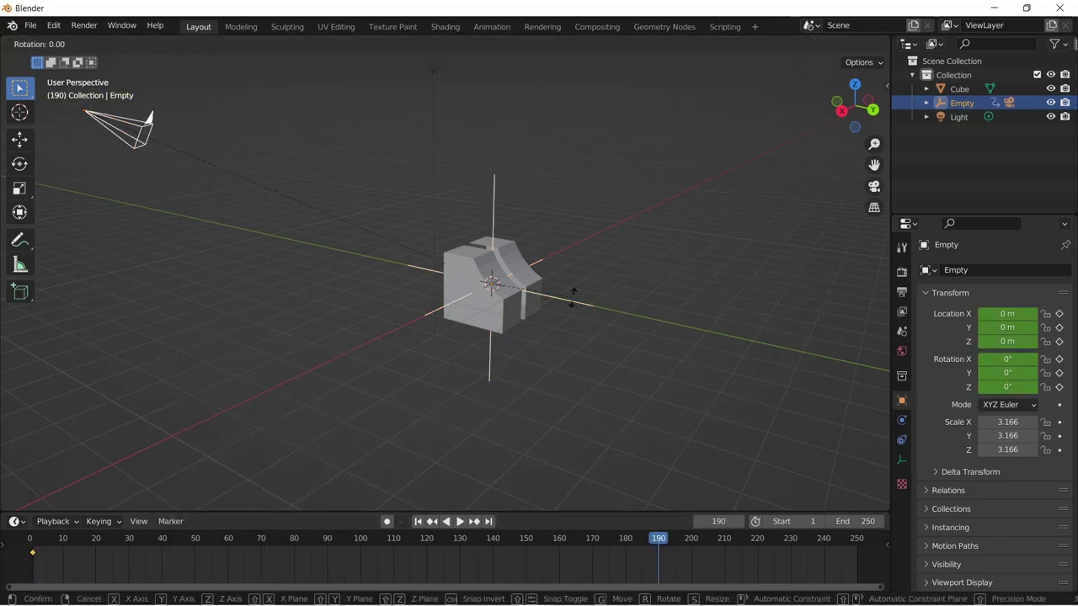
pyautogui.write('z360')
pyautogui.press('Return')
pyautogui.press('i')
# - Set the animation end frame to 190 and play the turntable
pyautogui.doubleClick(842, 522)
pyautogui.write('190')
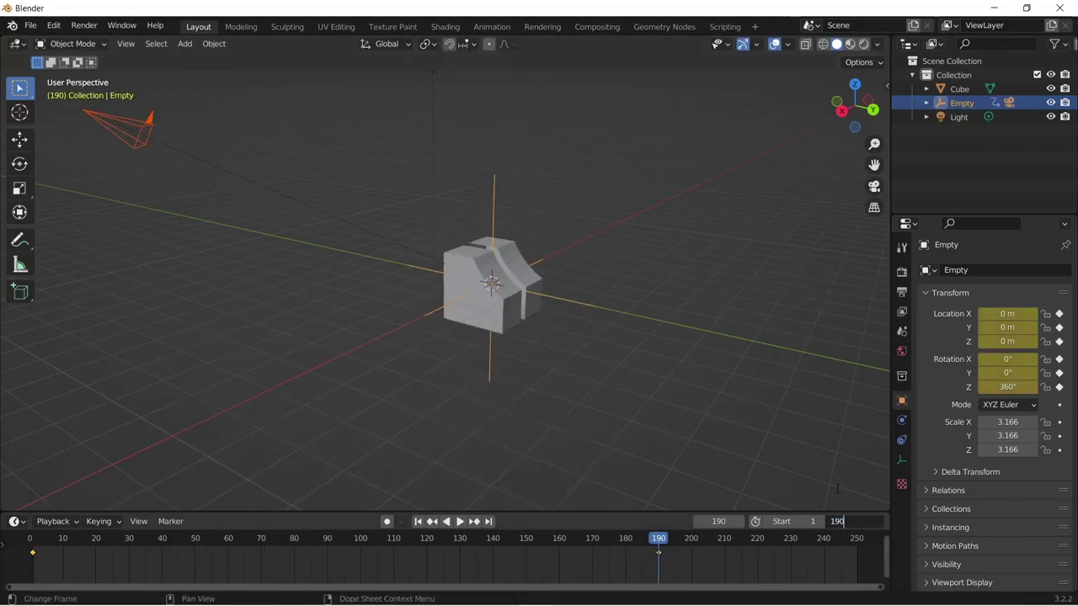
pyautogui.press('Return')
pyautogui.press('space')
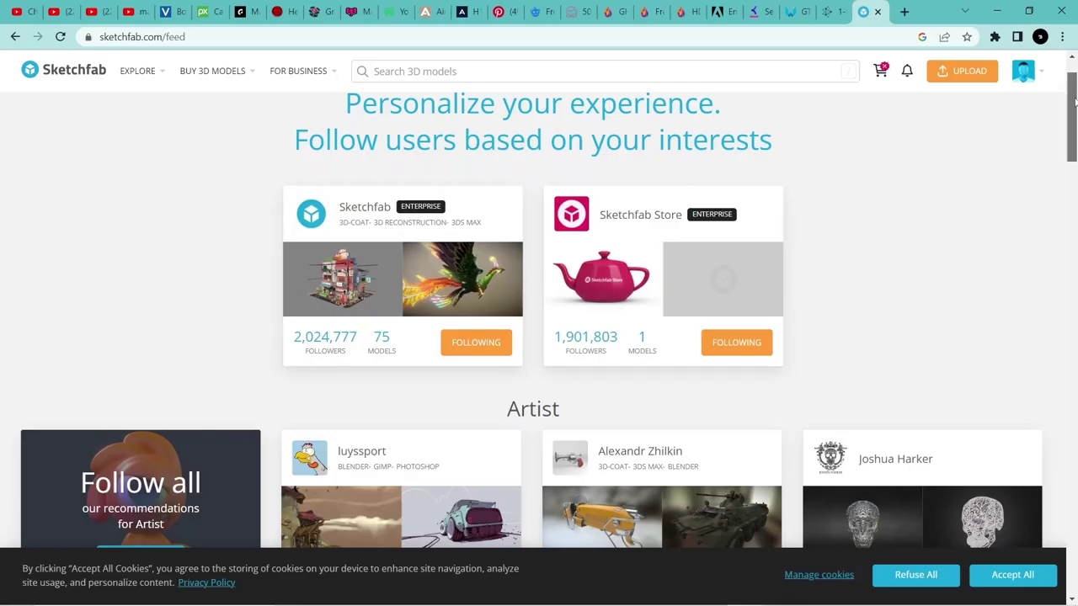
pyautogui.scroll(-5, 1072, 168)
pyautogui.scroll(-6, 1073, 168)
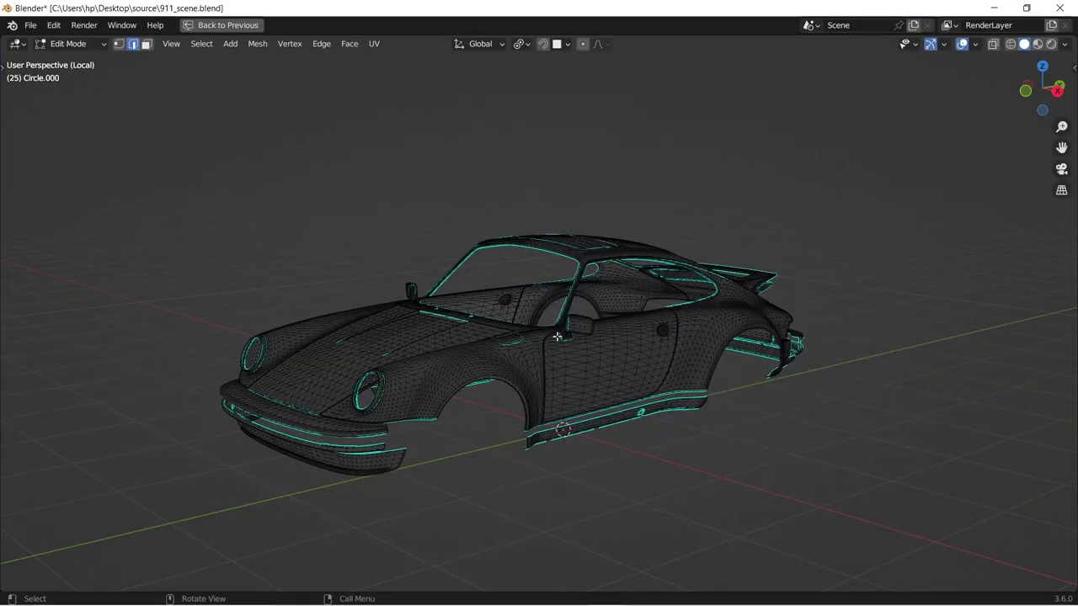
# - Convert the whole car mesh's tris to quads with 180° max face and shape angles
pyautogui.press('a')
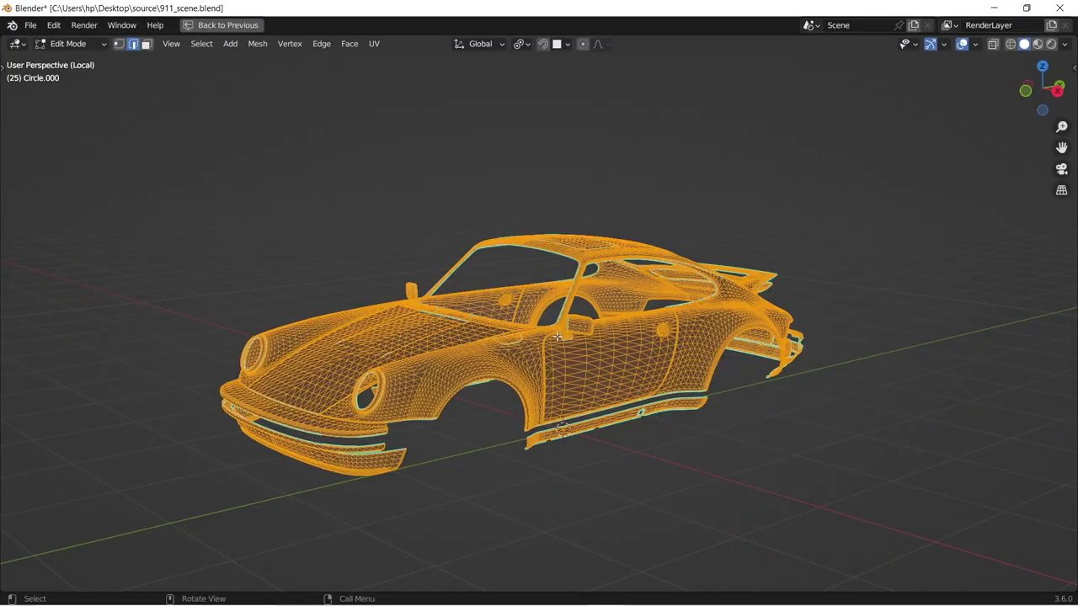
pyautogui.hotkey('alt', 'j')
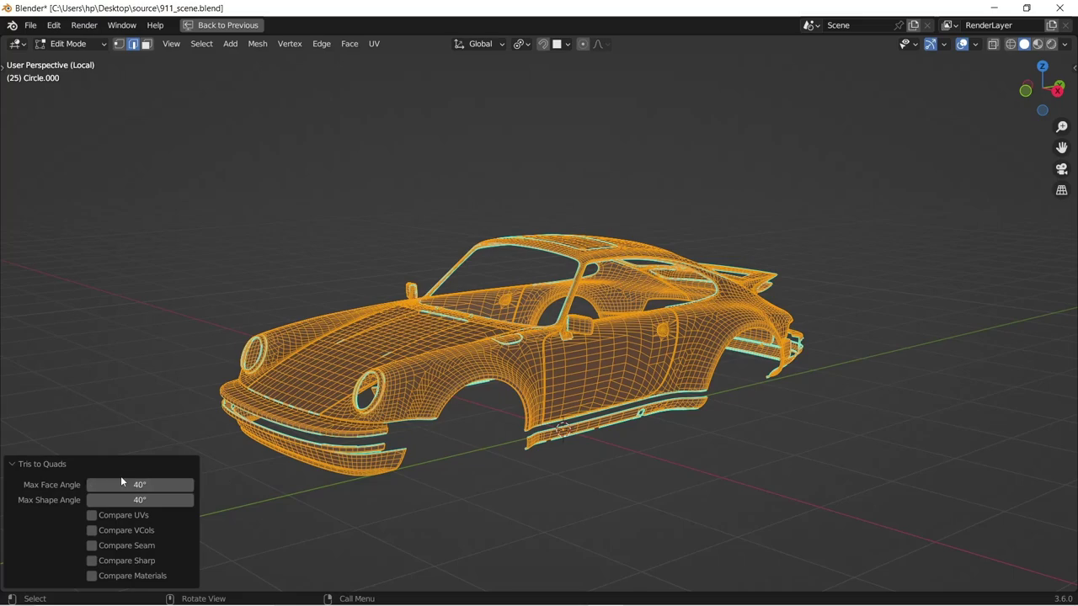
pyautogui.moveTo(125, 484); pyautogui.dragTo(194, 485)
pyautogui.click(142, 499)
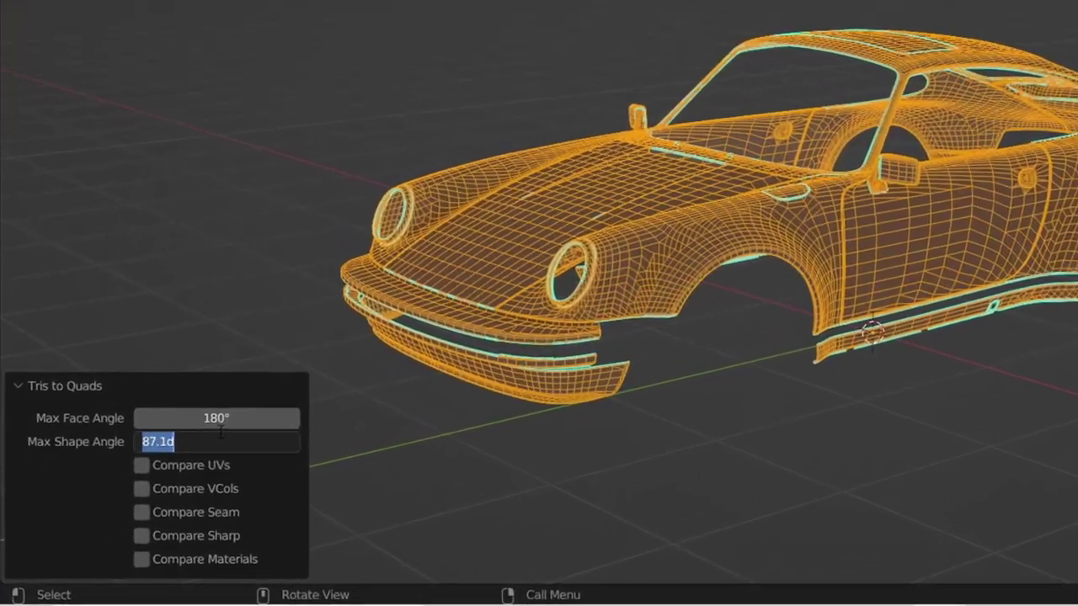
pyautogui.write('180')
pyautogui.press('Return')
pyautogui.moveTo(673, 379); pyautogui.dragTo(720, 419, button='middle')
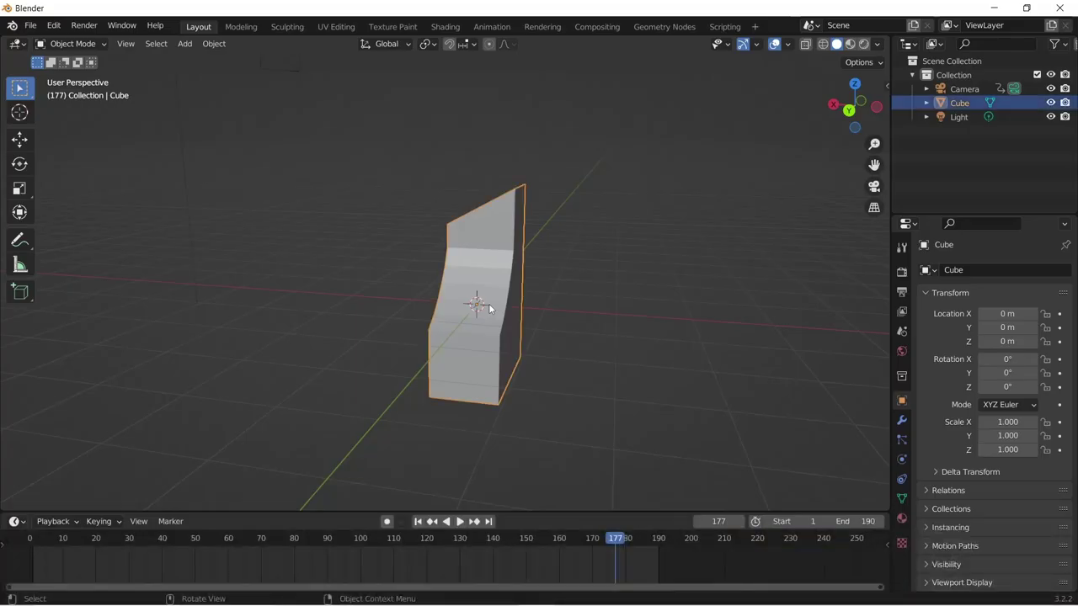
# - Duplicate the bent cube as Cube.001 and slide it along X to -1.8043 m
pyautogui.hotkey('shift', 'd')
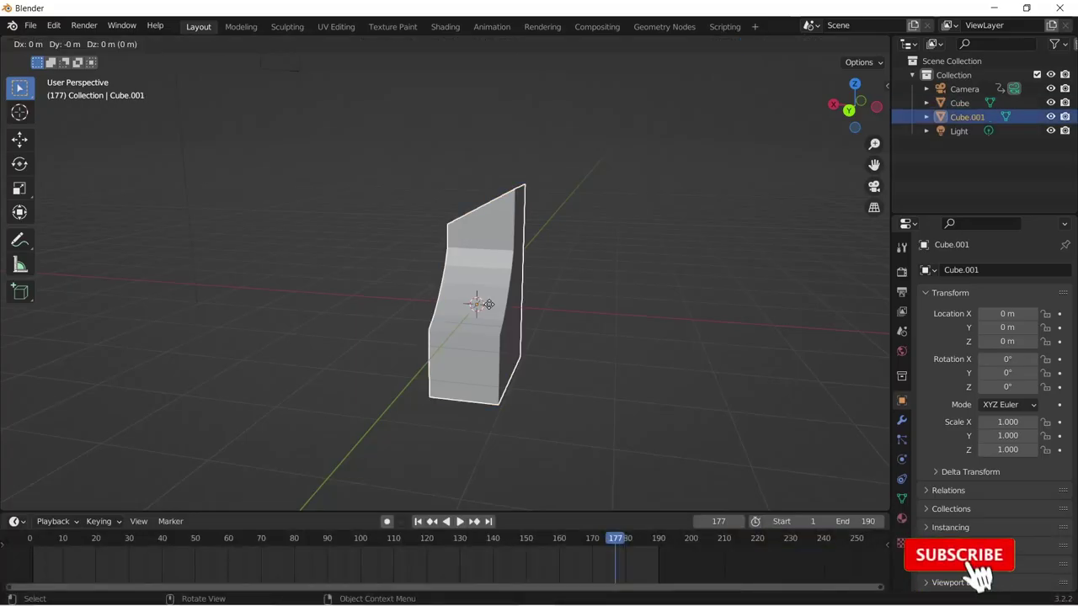
pyautogui.press('x')
pyautogui.click(613, 329)
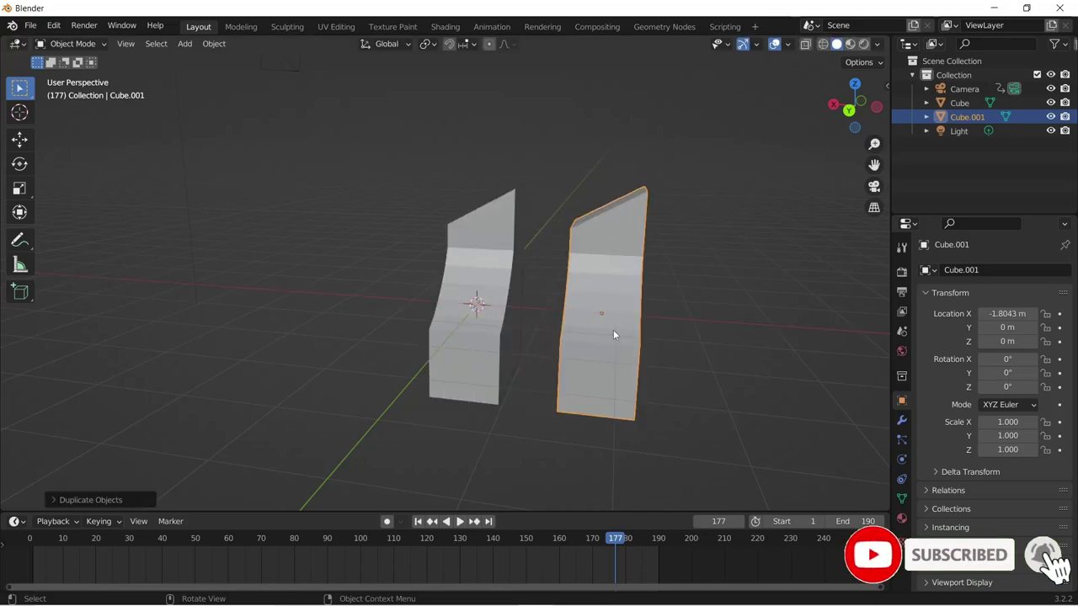
# - Mirror Cube.001 along global X so its Scale X becomes -1
pyautogui.hotkey('ctrl', 'm')
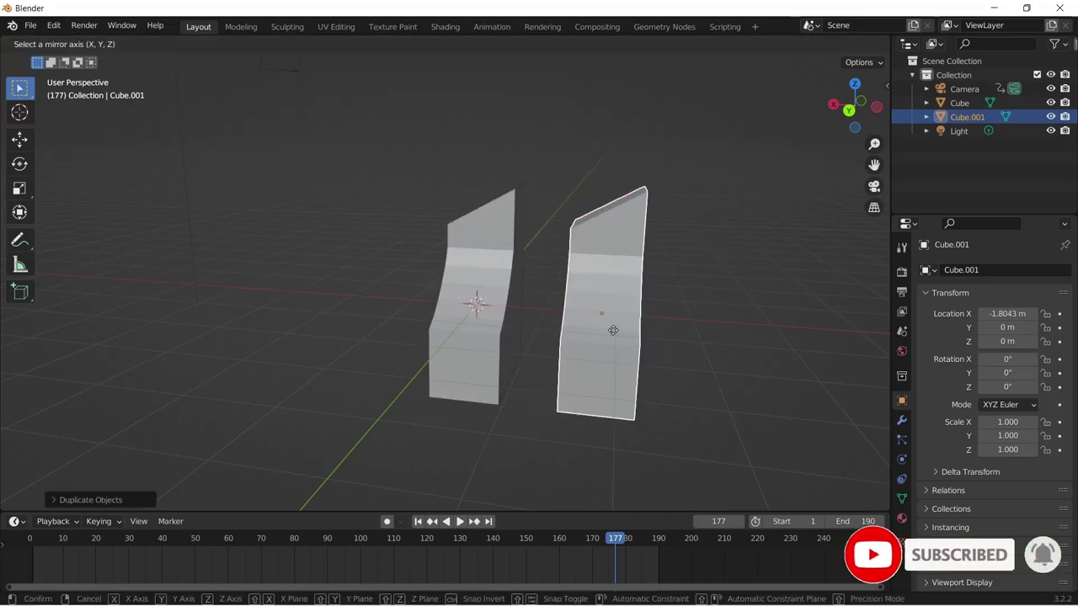
pyautogui.press('x')
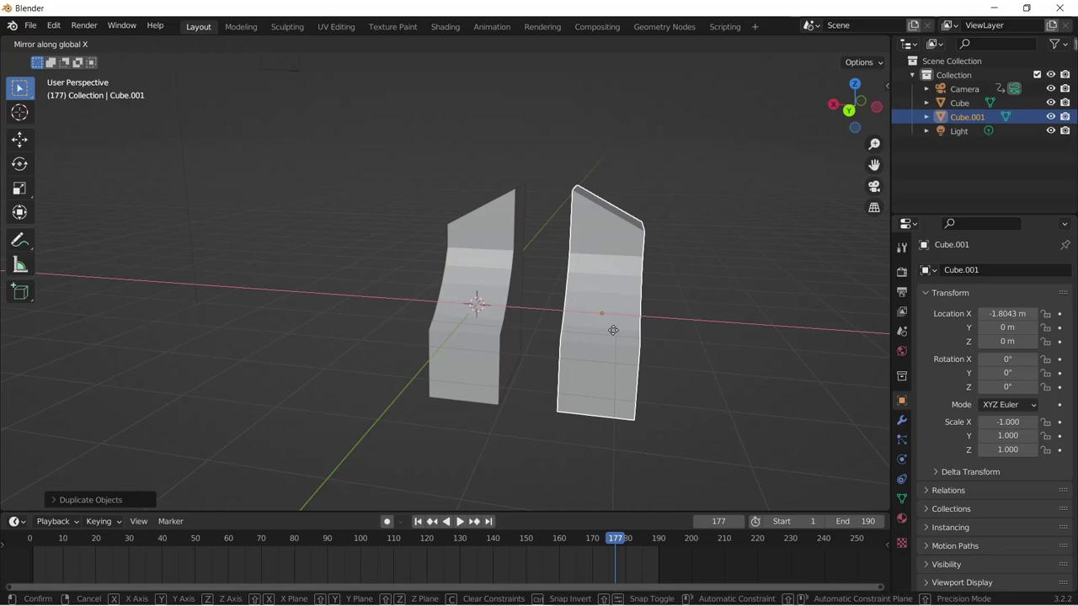
pyautogui.click(613, 330)
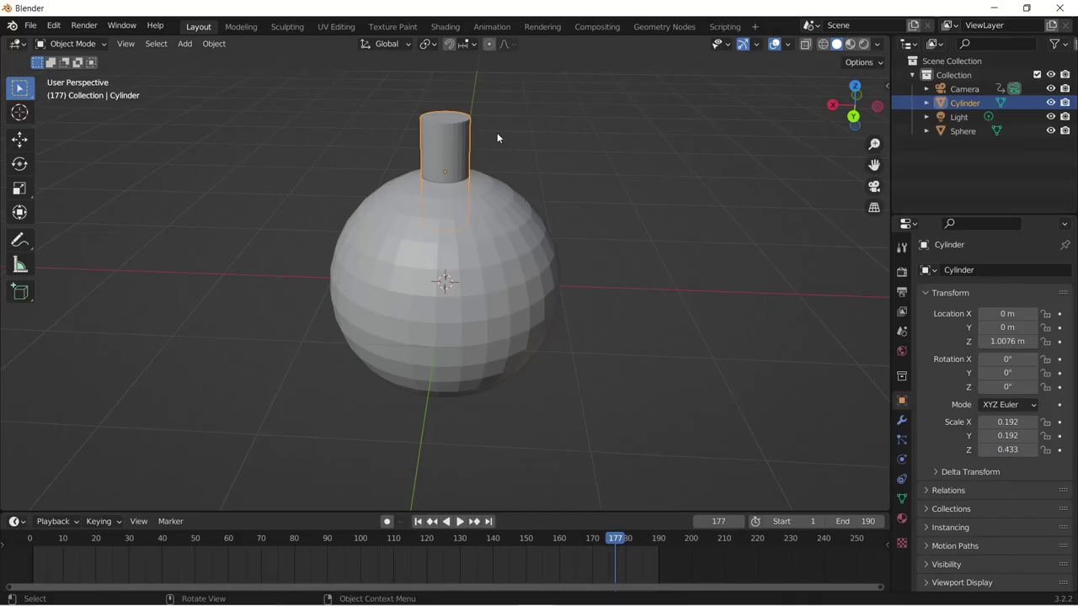
# - Set snapping to Face with Align Rotation to Target, and duplicate the cylinder onto the sphere
pyautogui.click(469, 45)
pyautogui.click(453, 127)
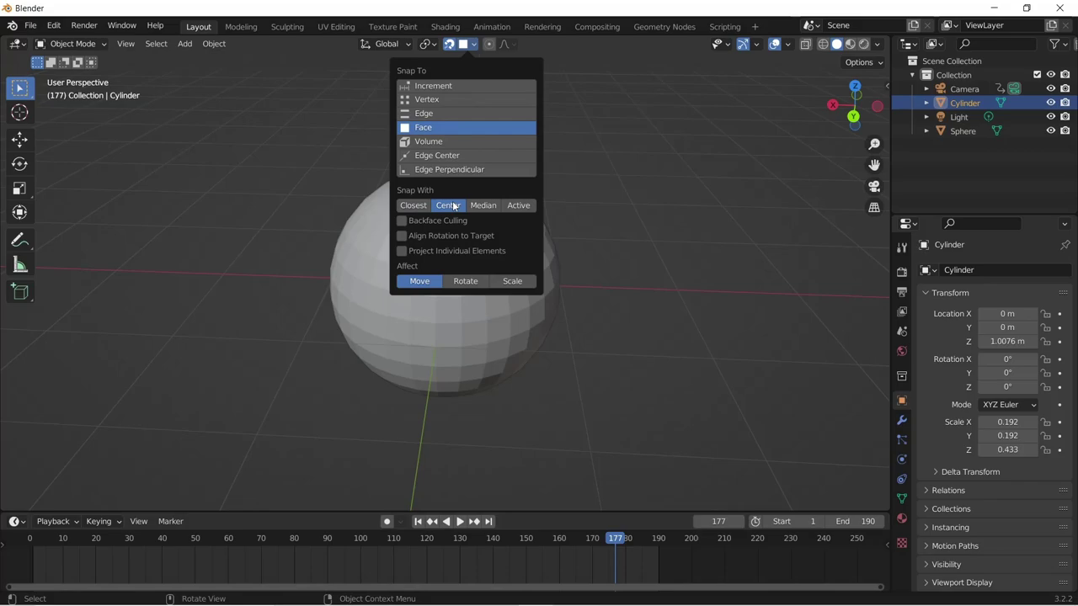
pyautogui.click(404, 235)
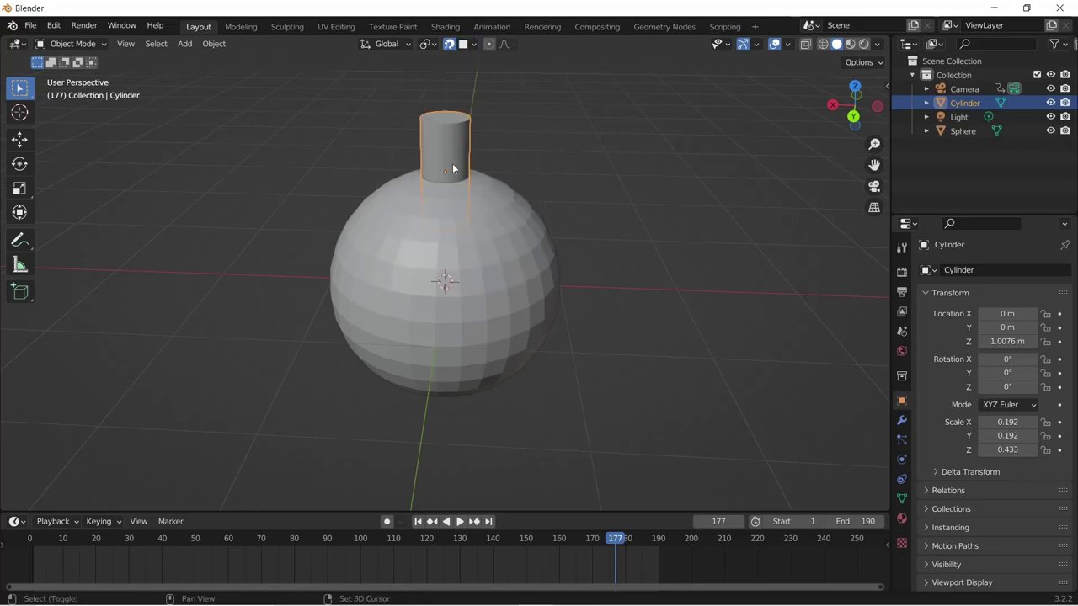
pyautogui.hotkey('shift', 'd')
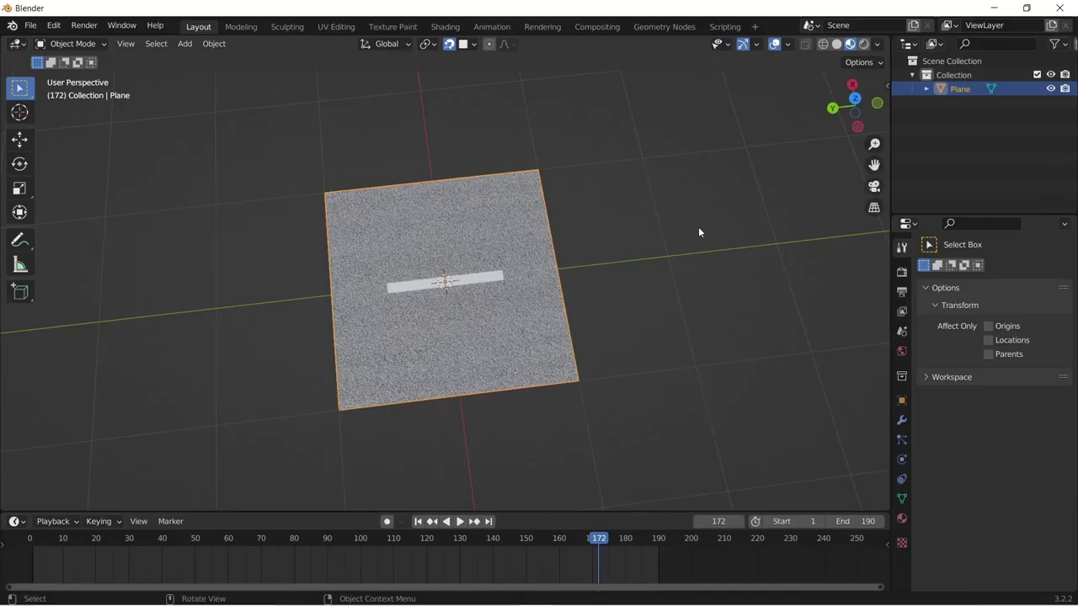
# - Scale the road plane and enable Correct Face Attributes in the tool options
pyautogui.press('s')
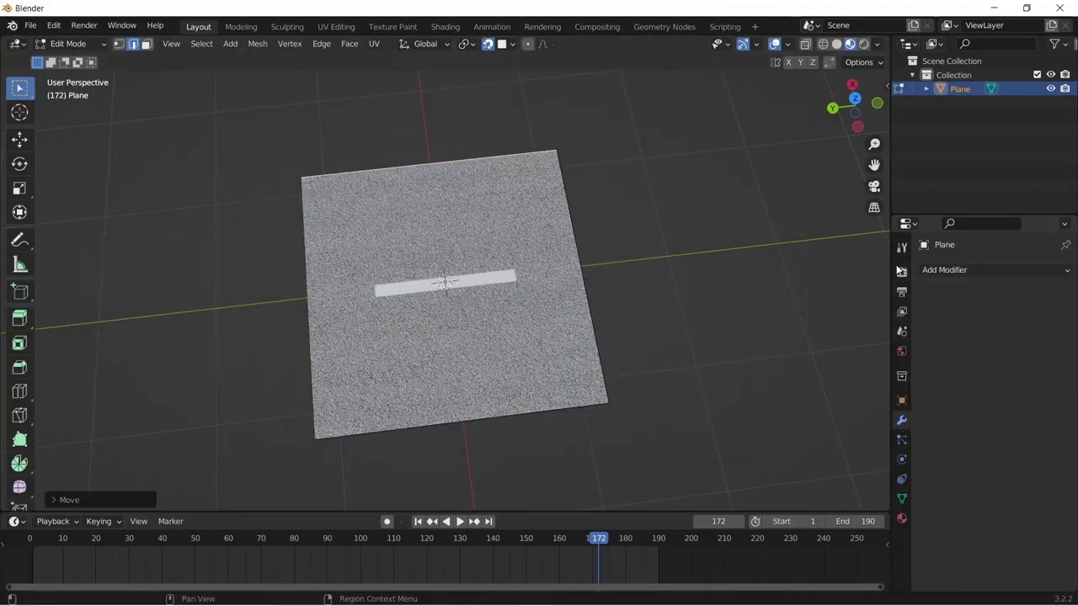
pyautogui.click(901, 247)
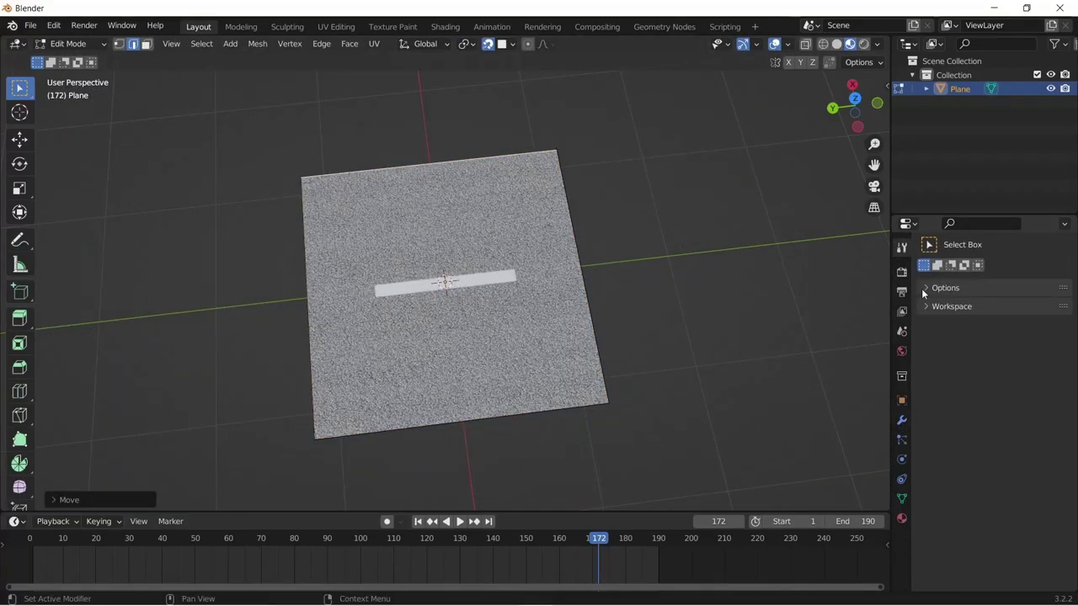
pyautogui.click(924, 288)
pyautogui.click(989, 309)
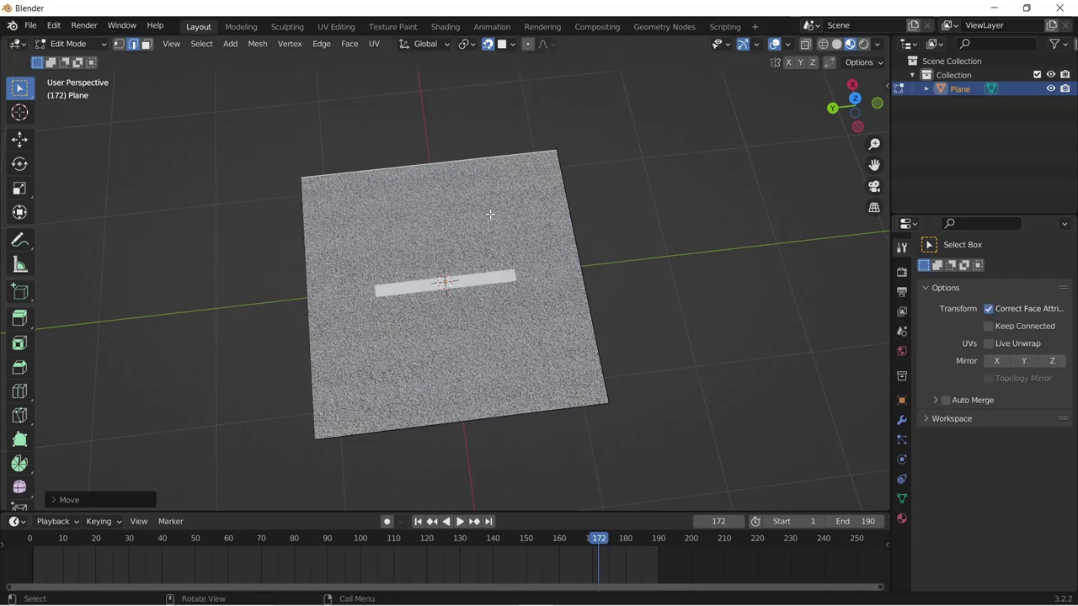
# - Stretch the plane's edge along X, then enlarge the whole mesh so the dashes repeat
pyautogui.press('g')
pyautogui.press('y')
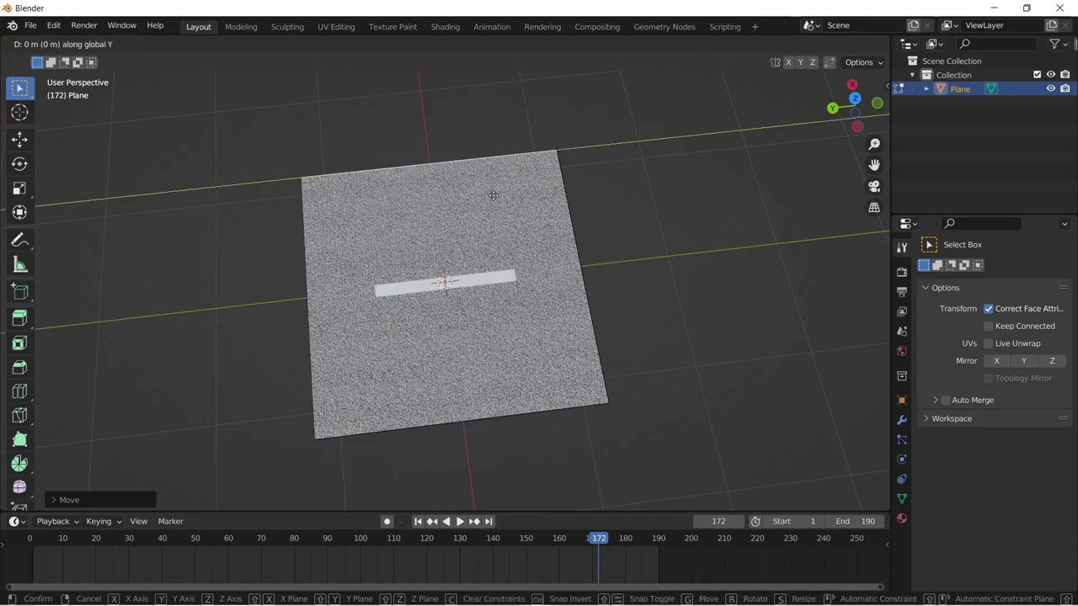
pyautogui.press('x')
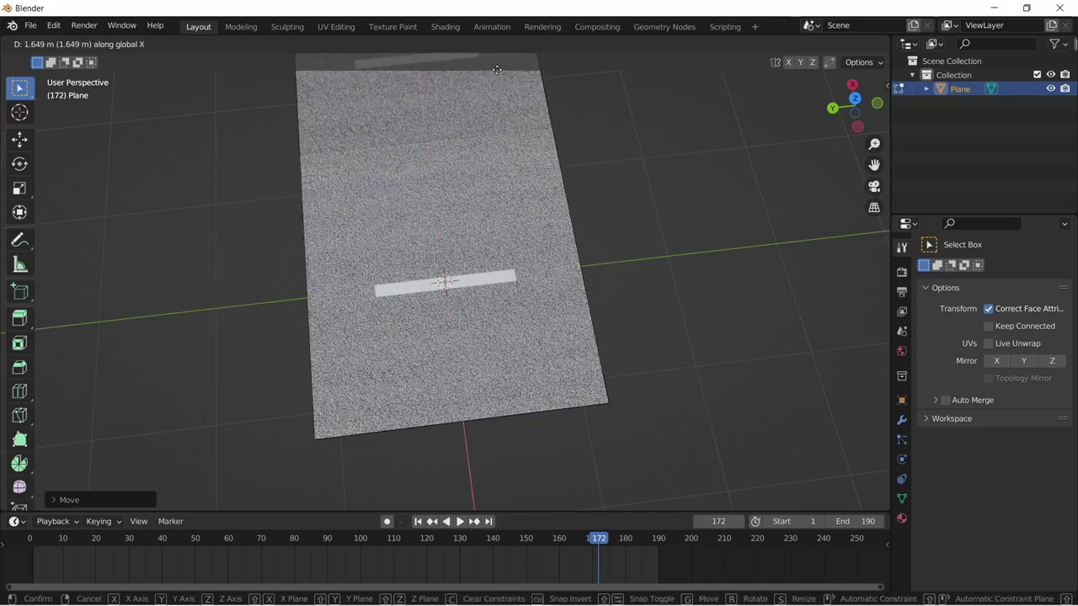
pyautogui.click(487, 498)
pyautogui.press('Tab')
pyautogui.press('s')
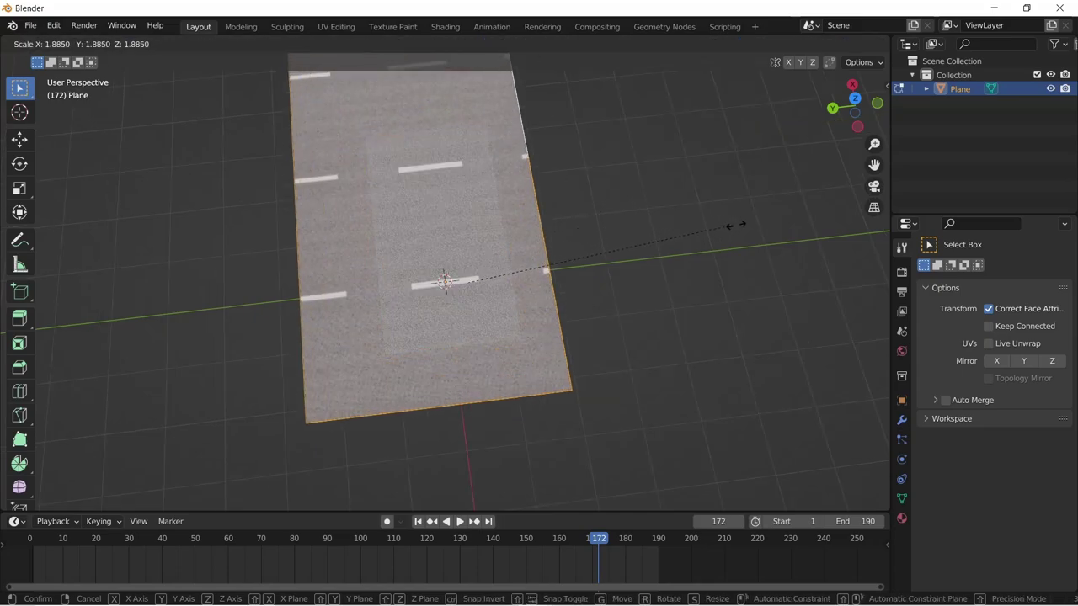
pyautogui.click(594, 269)
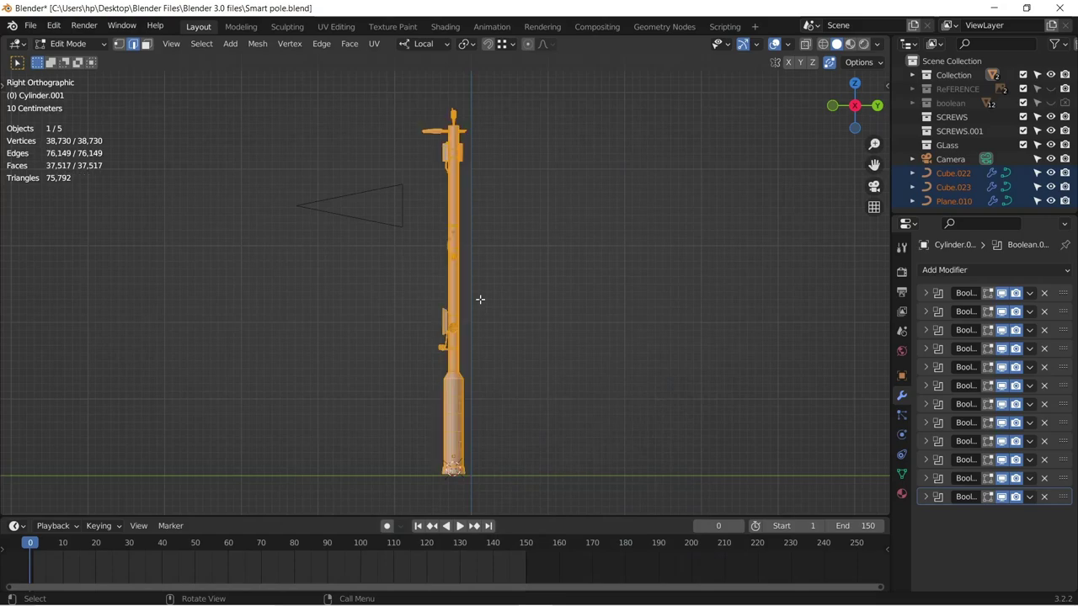
# - Bend the whole pole mesh to lean left at about -39° with Shift+W
pyautogui.hotkey('shift', 'w')
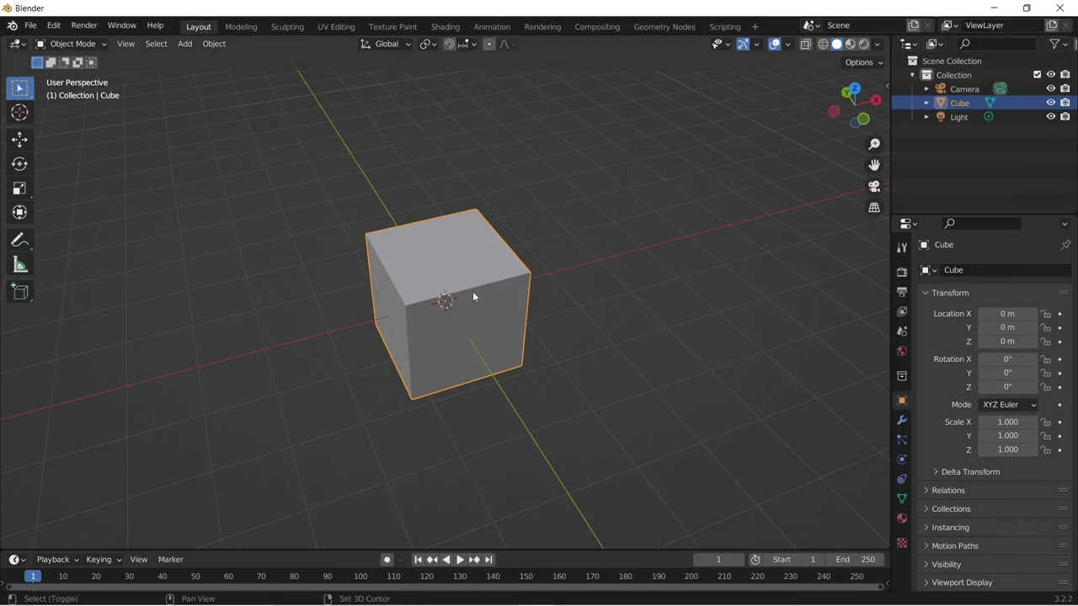
# - Add a Bezier curve, delete its vertices, and set the Draw tool's Depth to Surface
pyautogui.hotkey('shift', 'a')
pyautogui.moveTo(473, 307)
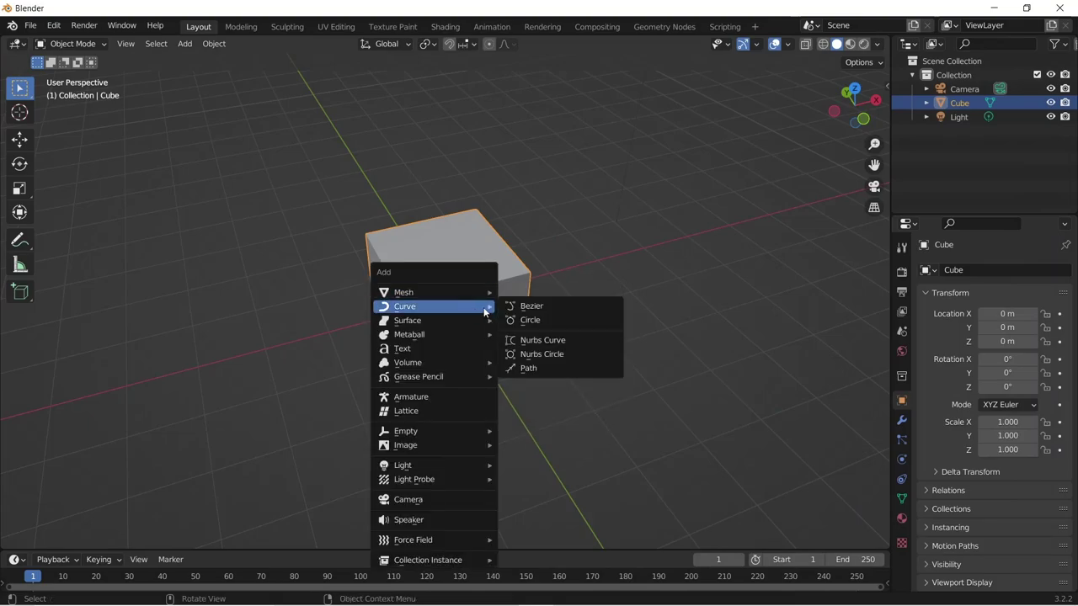
pyautogui.click(529, 307)
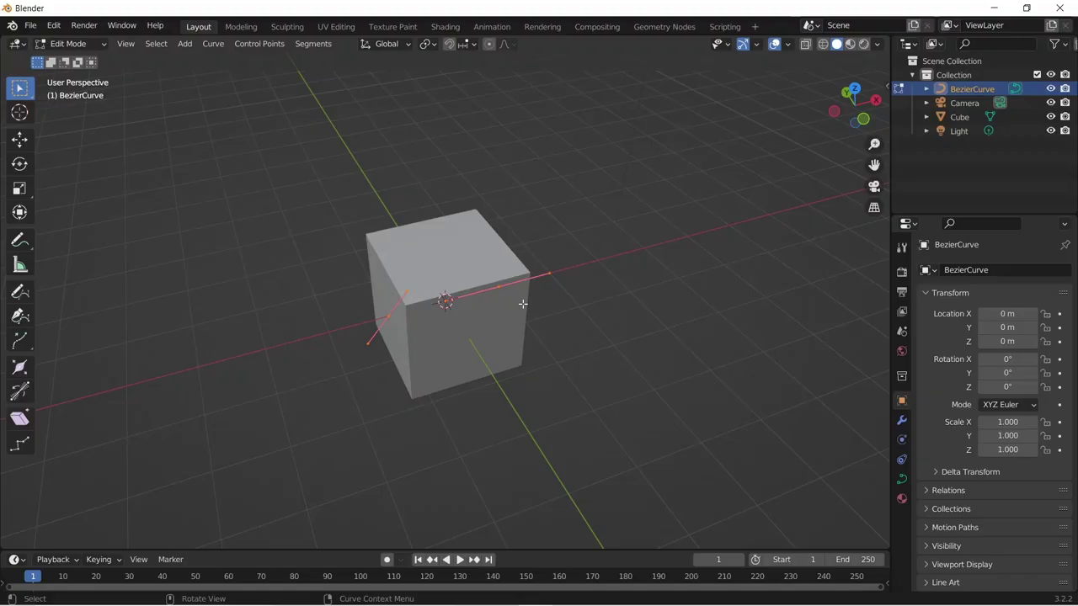
pyautogui.press('x')
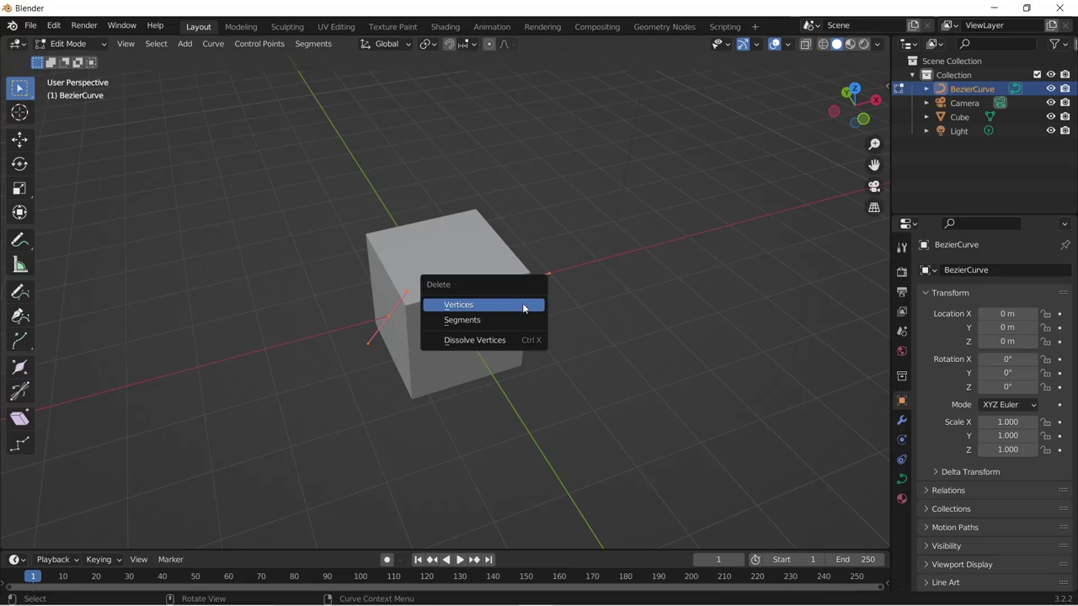
pyautogui.click(522, 306)
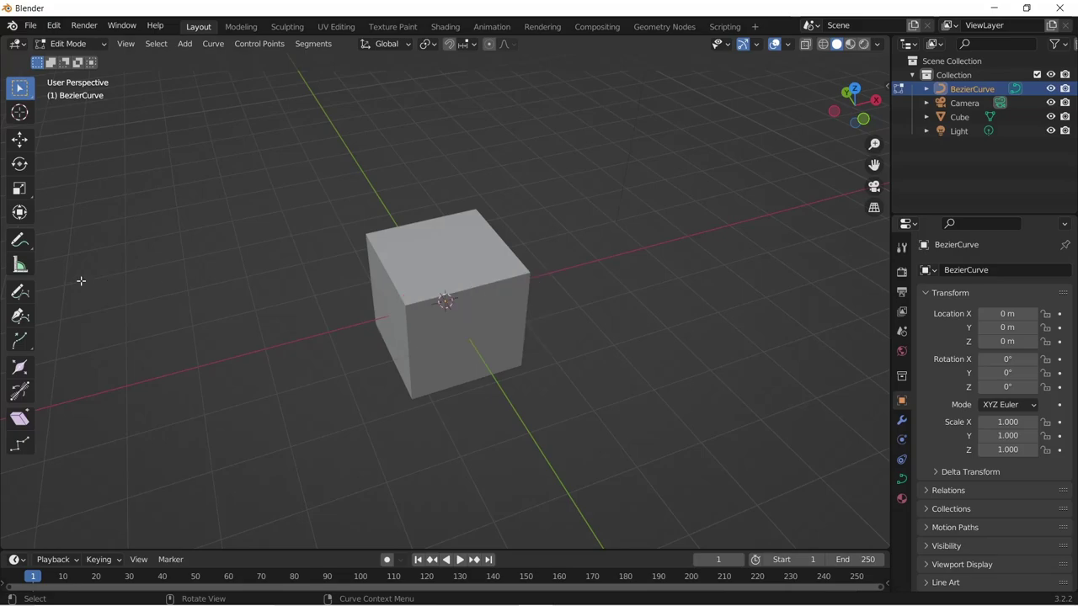
pyautogui.click(21, 291)
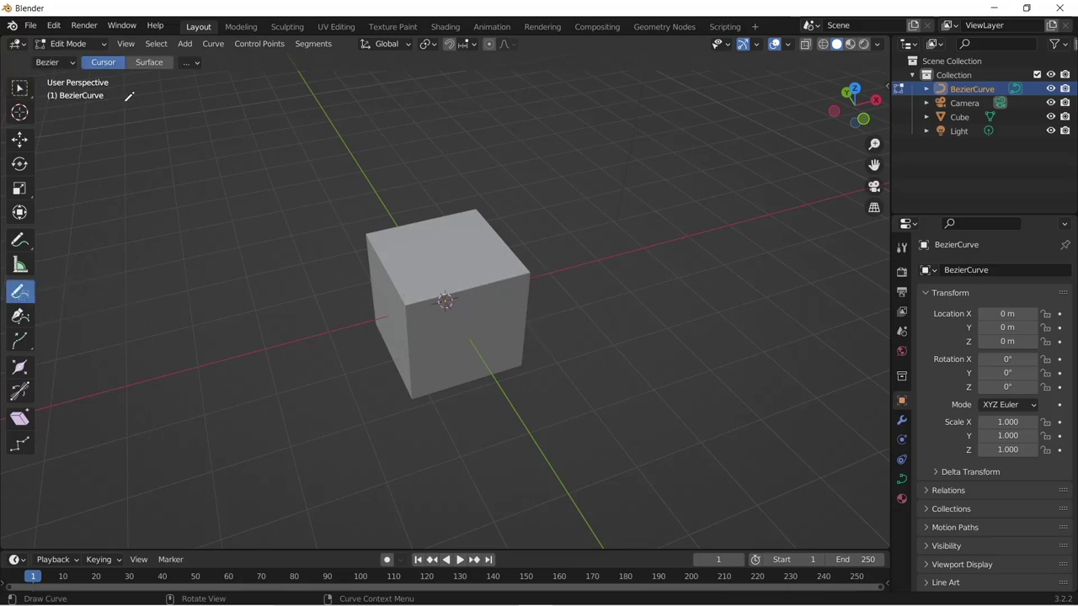
pyautogui.click(146, 63)
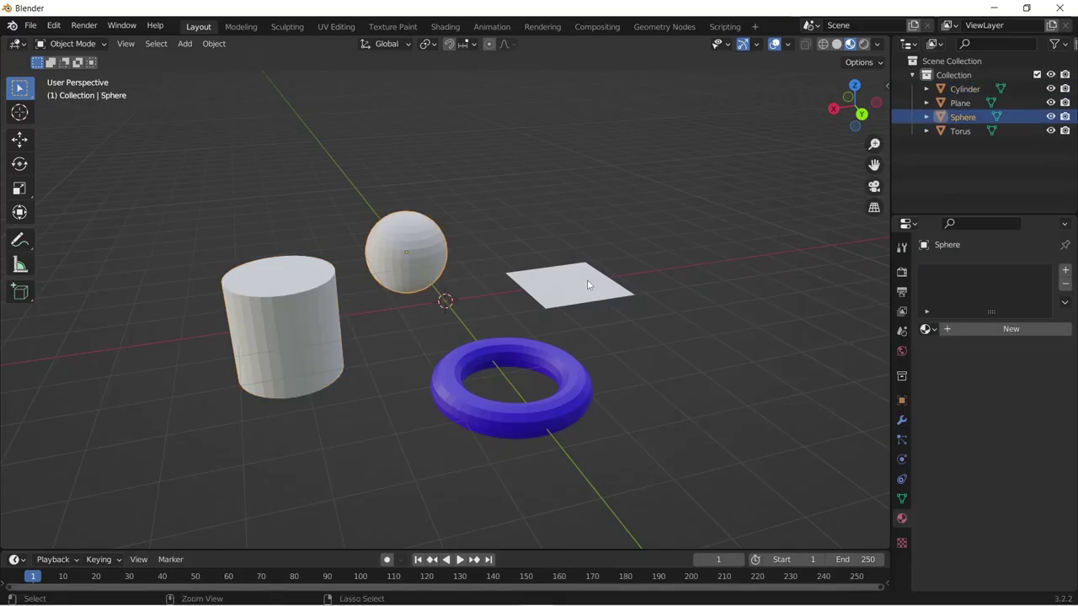
# - Select plane, sphere, cylinder, then the torus last, and Link Materials to share BLUE
pyautogui.keyDown('shift'); pyautogui.click(587, 284); pyautogui.keyUp('shift')
pyautogui.keyDown('shift'); pyautogui.click(403, 267); pyautogui.keyUp('shift')
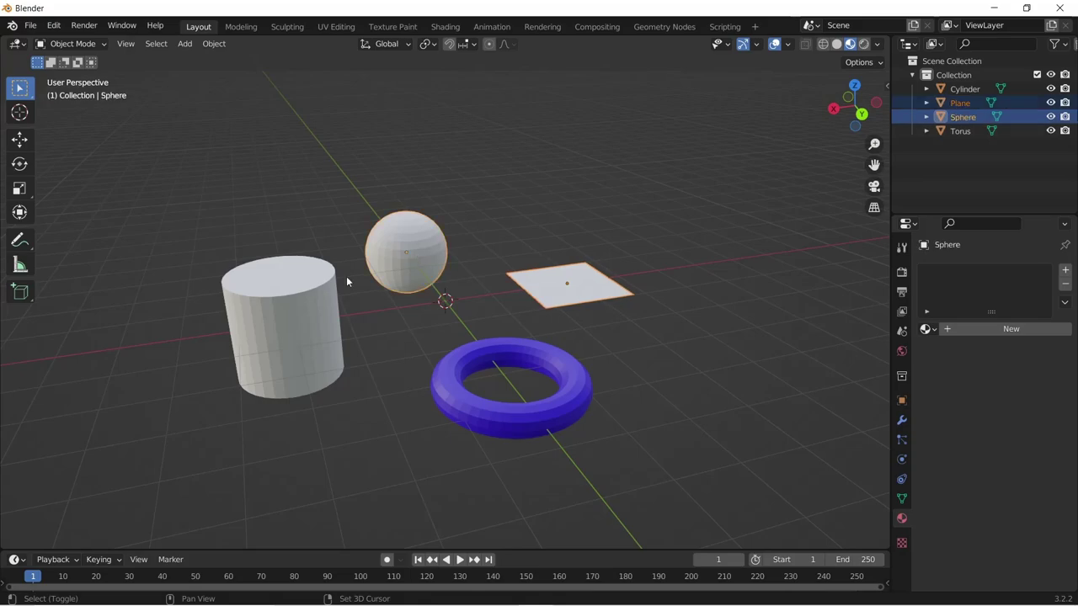
pyautogui.keyDown('shift'); pyautogui.click(305, 301); pyautogui.keyUp('shift')
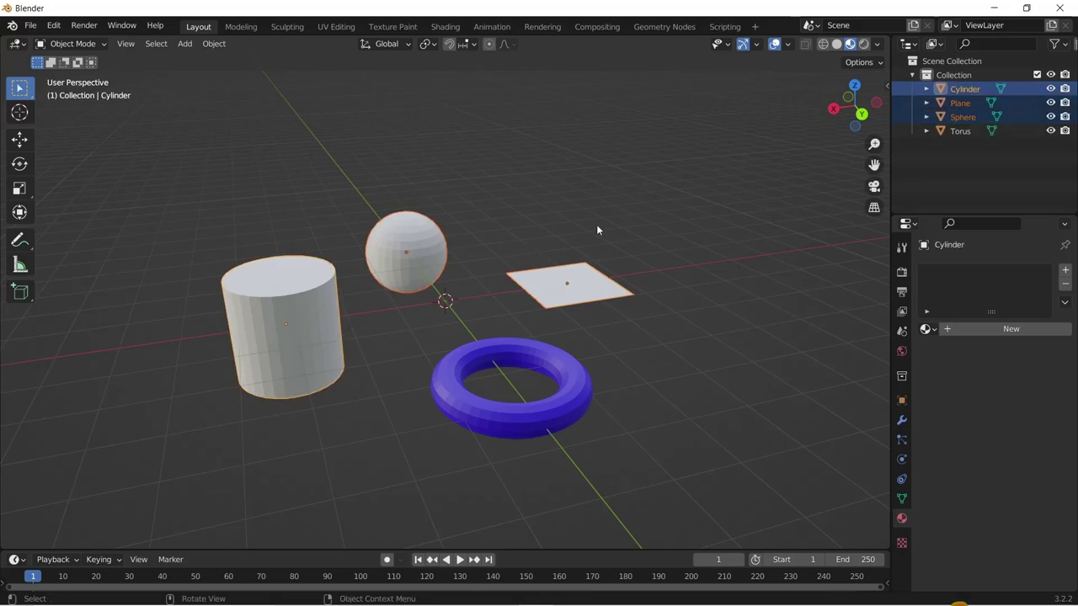
pyautogui.hotkey('ctrl', 'l')
pyautogui.click(548, 265)
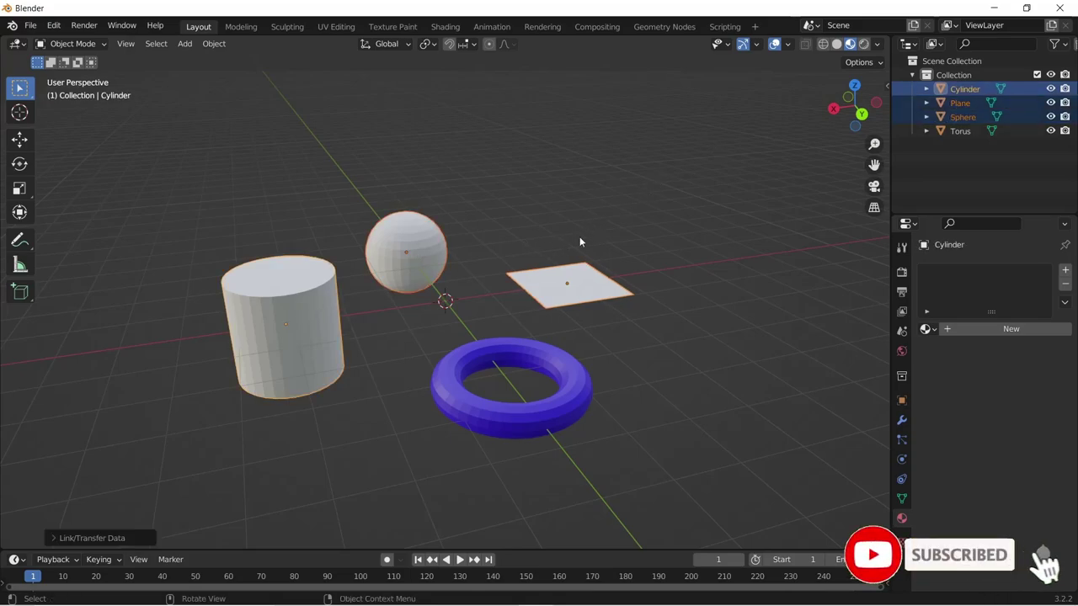
pyautogui.keyDown('shift'); pyautogui.click(508, 341); pyautogui.keyUp('shift')
pyautogui.hotkey('ctrl', 'l')
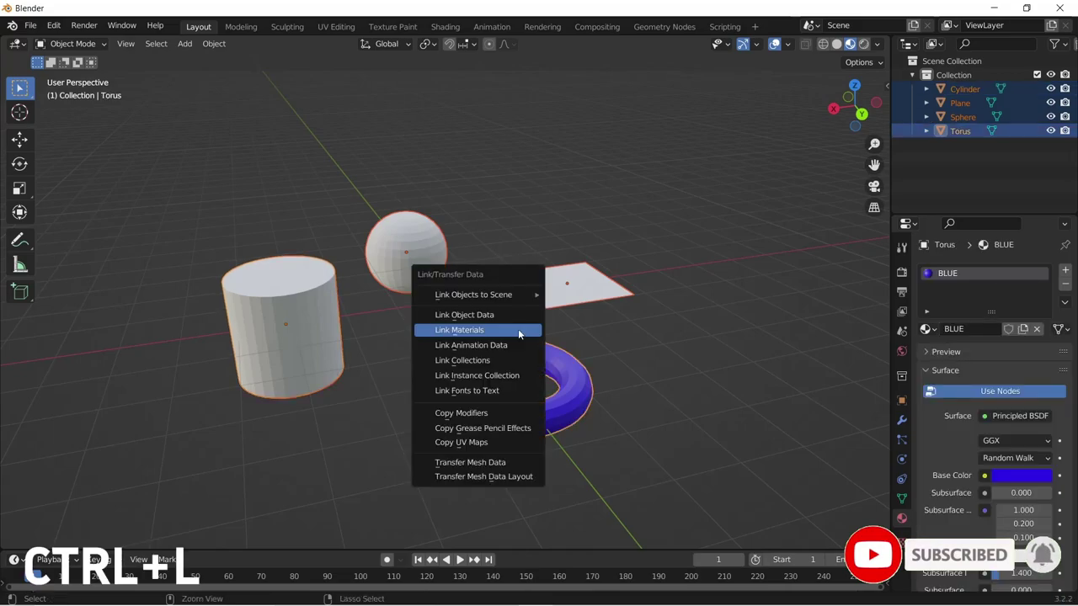
pyautogui.click(518, 330)
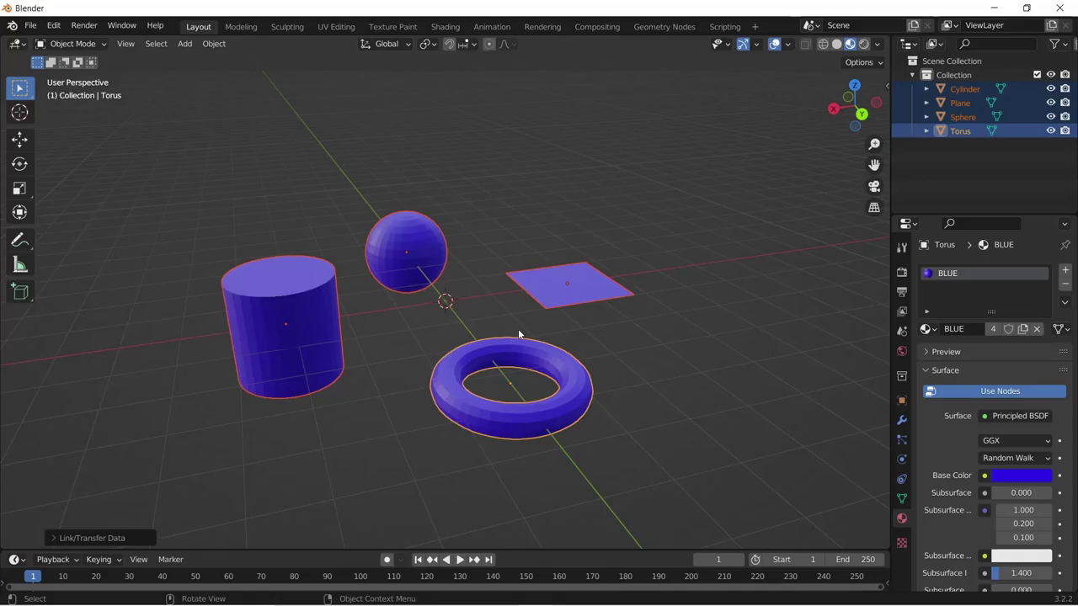